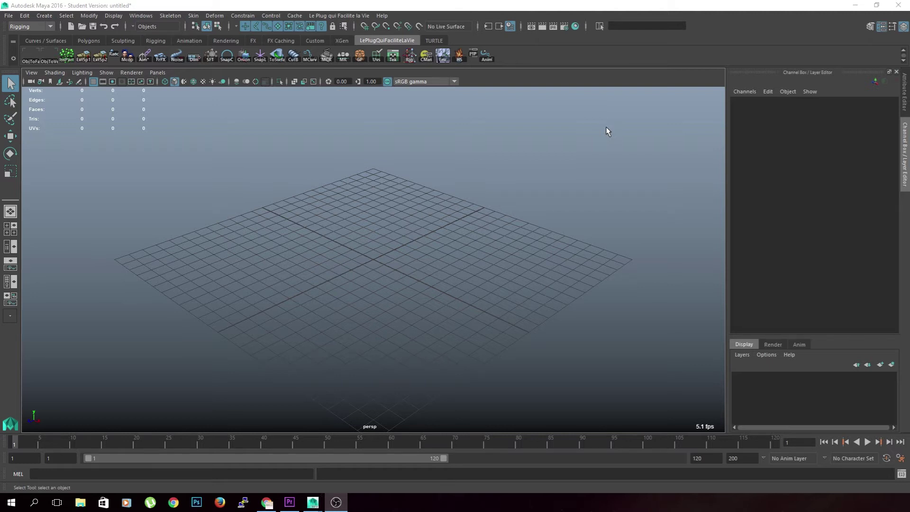
- Create a smooth-shaded polygon sphere and scale it up to about 3.87
alt+drag(347, 264, 430, 236)
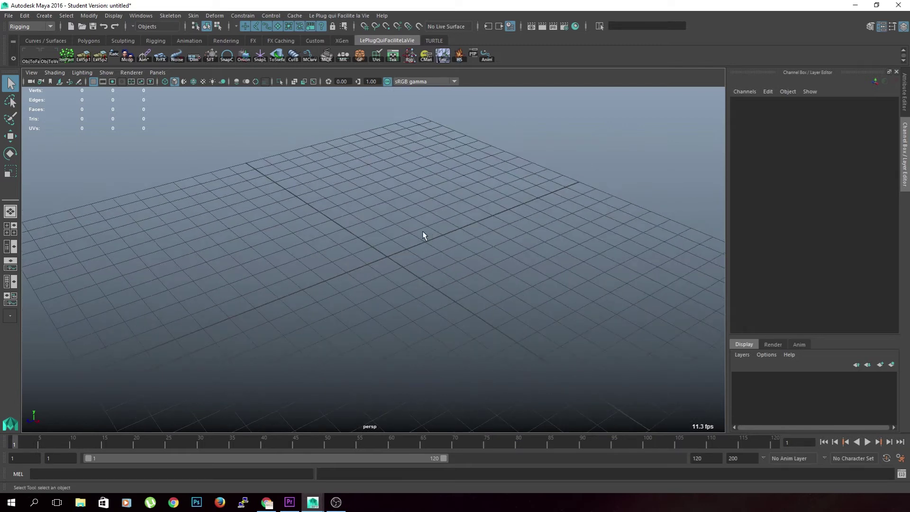
shift+right_drag(370, 206, 396, 204)
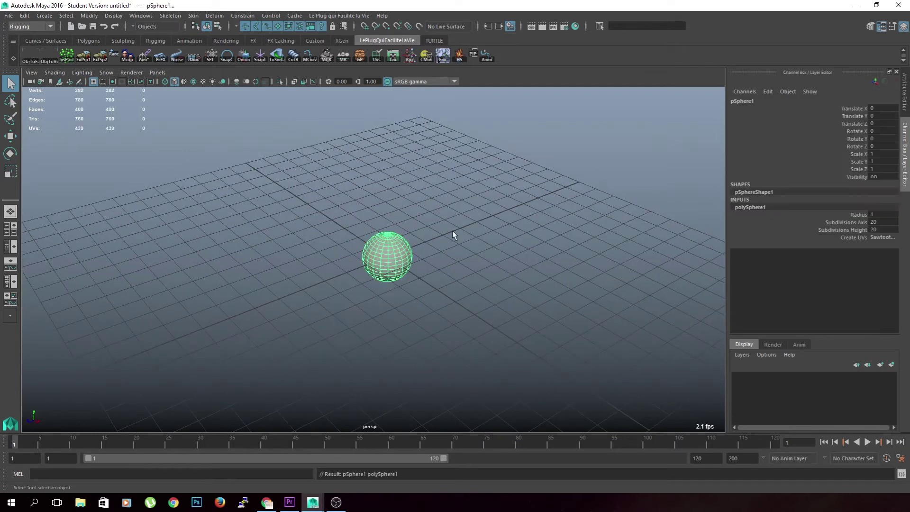
key(r)
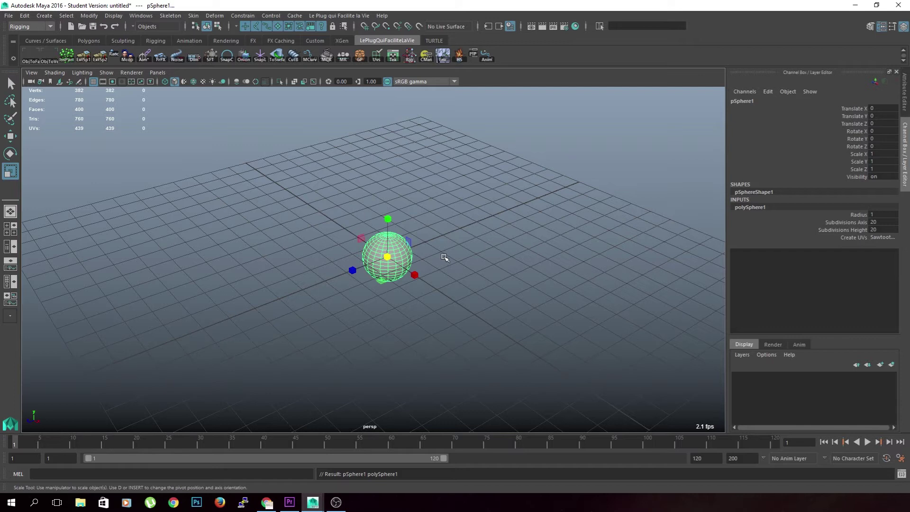
key(e)
key(5)
click(471, 264)
mouse_move(471, 264)
alt+mouse_down()
mouse_move(457, 238)
mouse_move(393, 257)
alt+mouse_up()
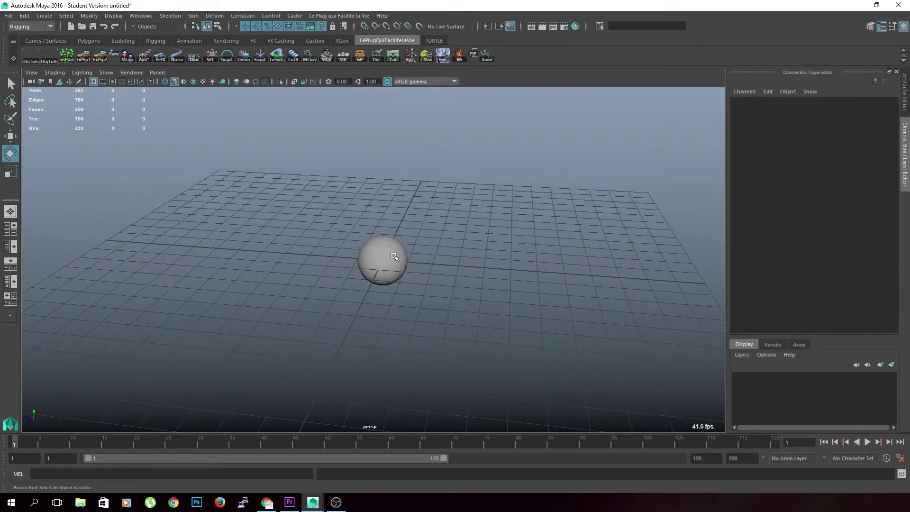
click(393, 256)
key(r)
mouse_move(445, 283)
middle_down()
mouse_move(534, 249)
mouse_move(571, 217)
middle_up()
- Duplicate the sphere and move the copy sideways along Z beside the original
key(w)
mouse_move(571, 217)
alt+mouse_down()
mouse_move(533, 270)
mouse_move(420, 258)
alt+mouse_up()
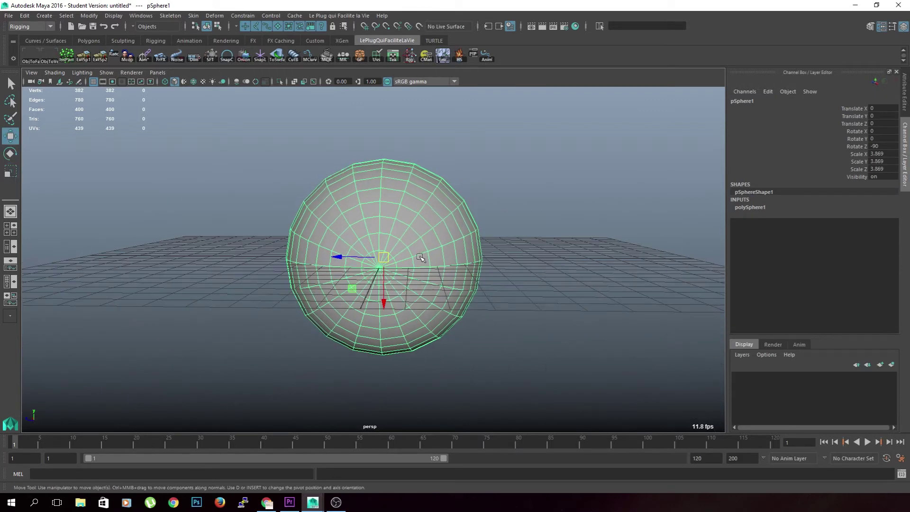
key(ctrl+d)
mouse_move(339, 258)
mouse_down()
mouse_move(509, 271)
mouse_move(553, 260)
mouse_up()
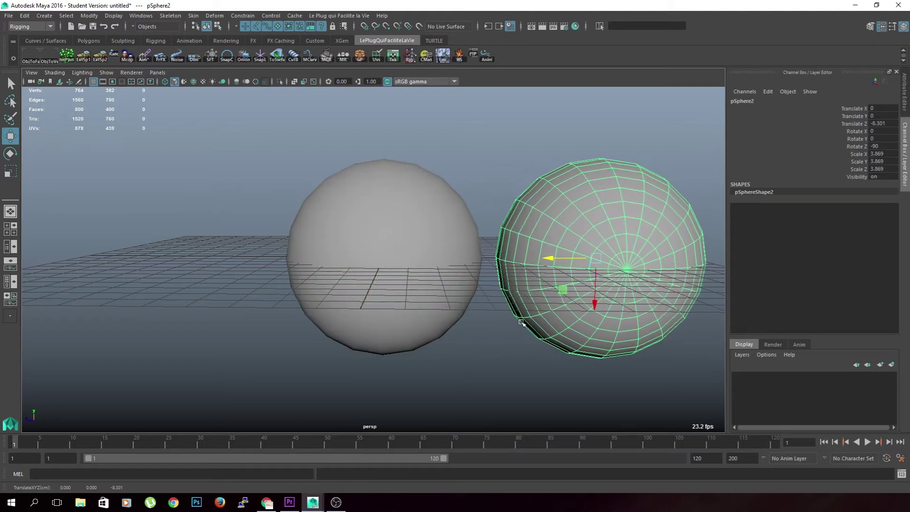
click(512, 345)
- With Soft Select on, push the right sphere's pole vertex inward into a dish
alt+drag(524, 322, 535, 235)
click(536, 235)
alt+drag(541, 283, 460, 266)
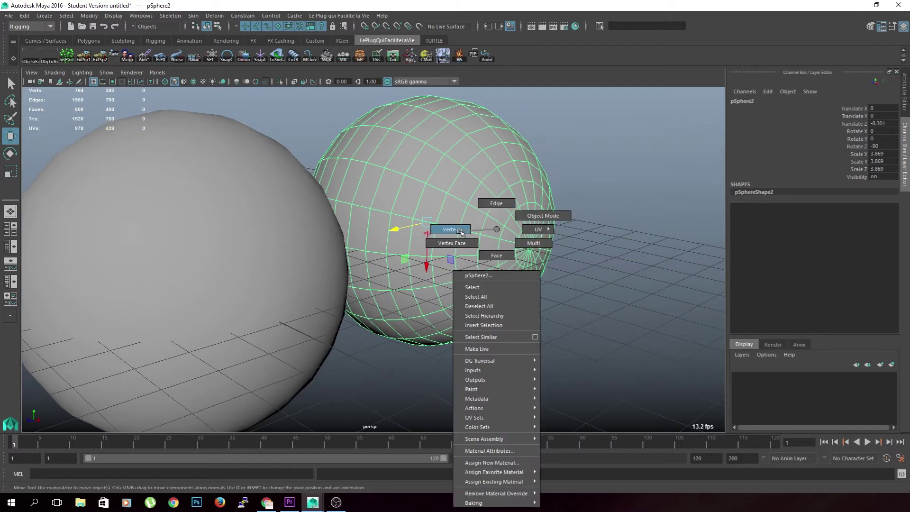
right_drag(487, 224, 448, 229)
click(532, 248)
key(b)
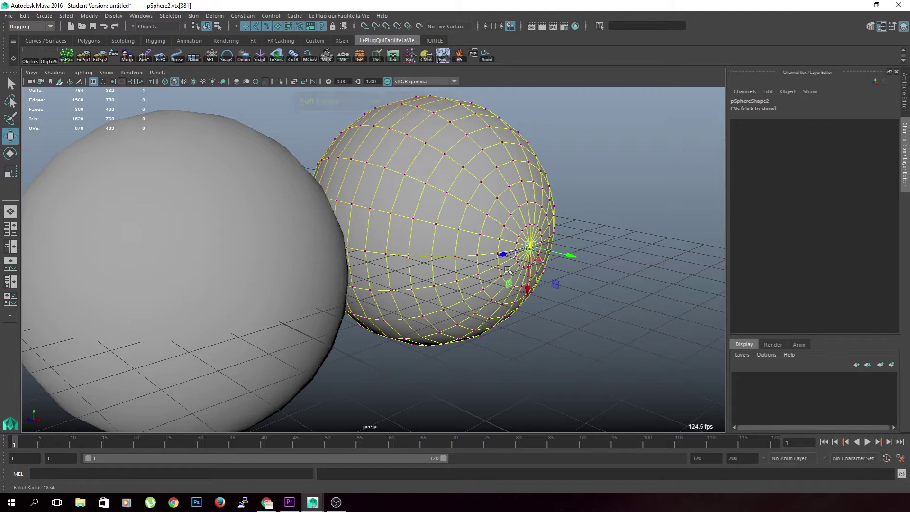
drag(606, 308, 557, 291)
mouse_move(652, 327)
mouse_down()
mouse_move(553, 280)
mouse_move(462, 181)
mouse_up()
key(F8)
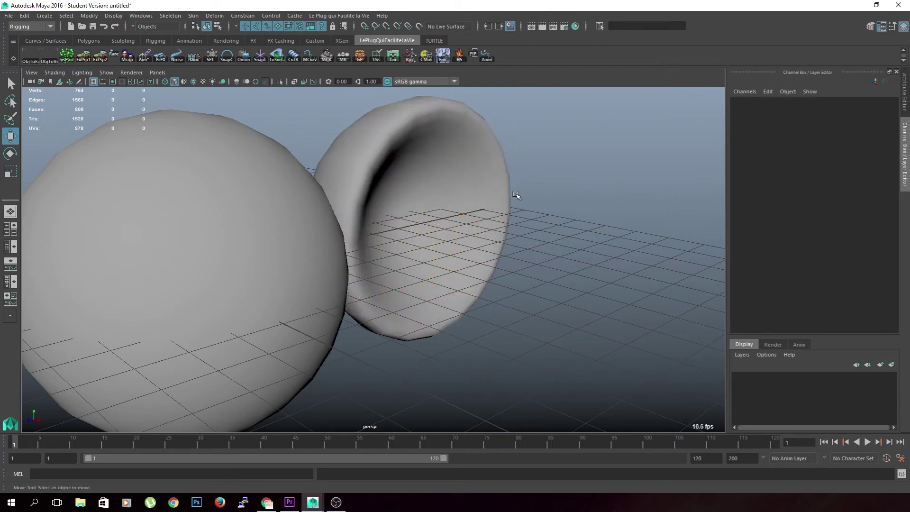
- Select the dish first, then add the plain sphere to the selection
click(494, 195)
scroll(494, 204, down, 3)
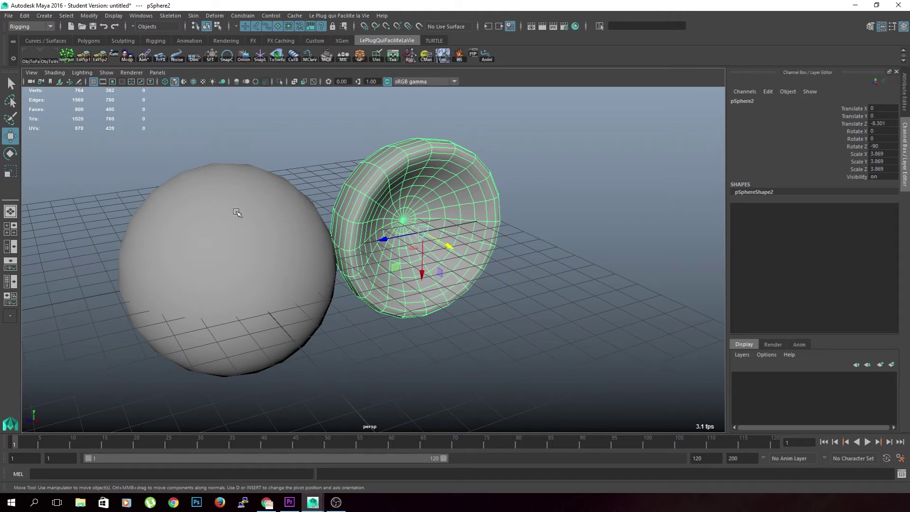
alt+middle_drag(234, 209, 287, 210)
click(547, 264)
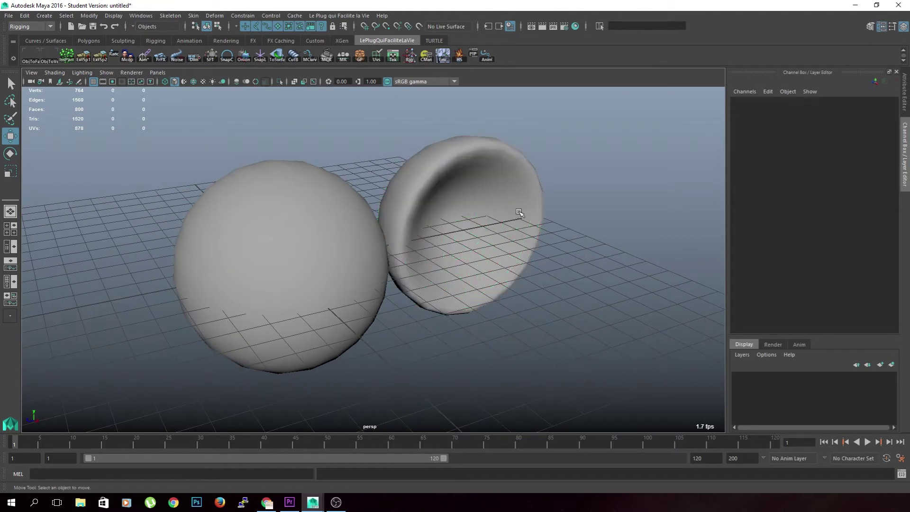
click(470, 199)
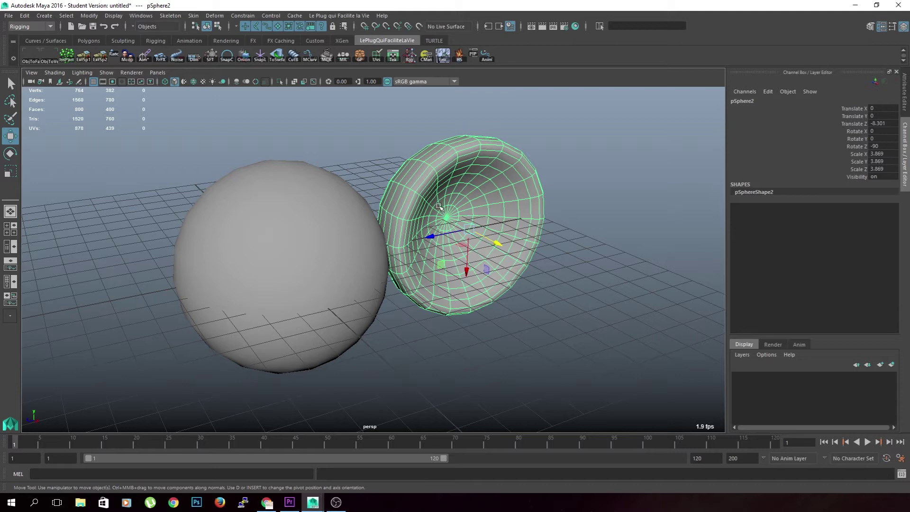
click(265, 233)
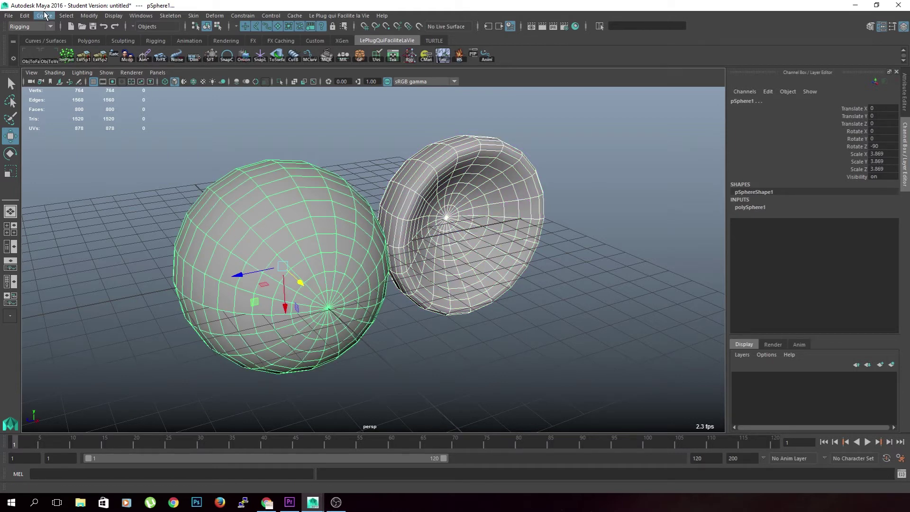
- Delete the plain sphere's construction history and bring up the Blend Shape options
click(24, 17)
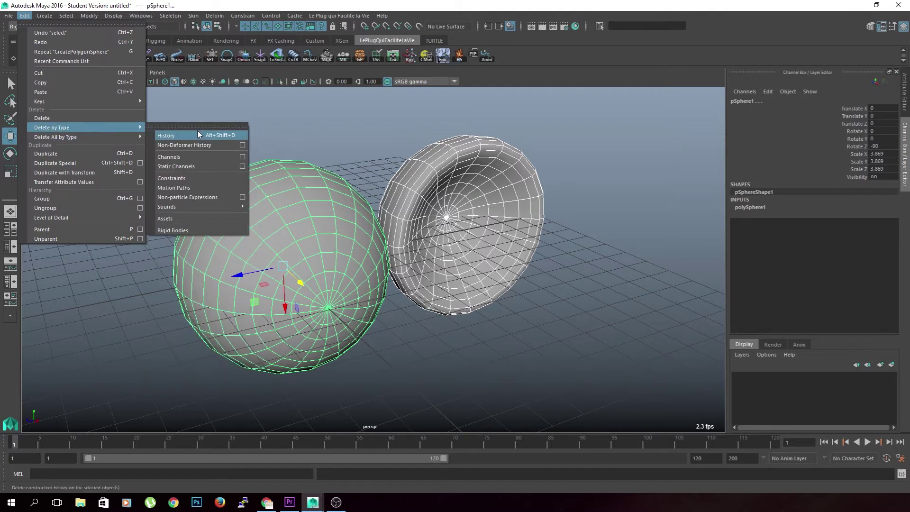
click(199, 134)
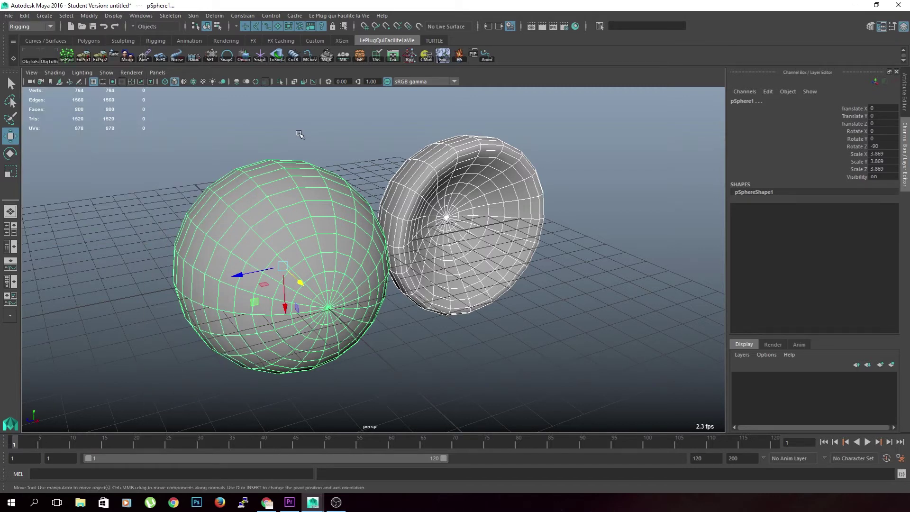
click(214, 16)
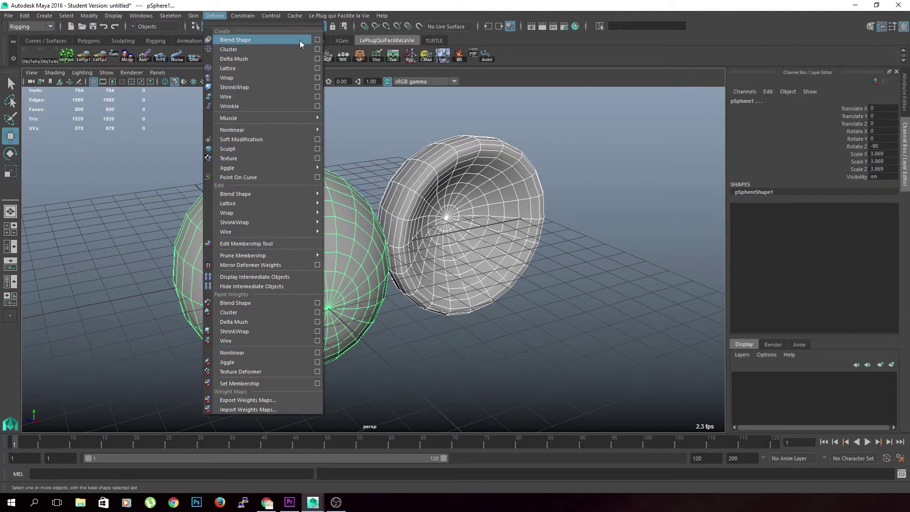
click(318, 39)
drag(361, 75, 433, 76)
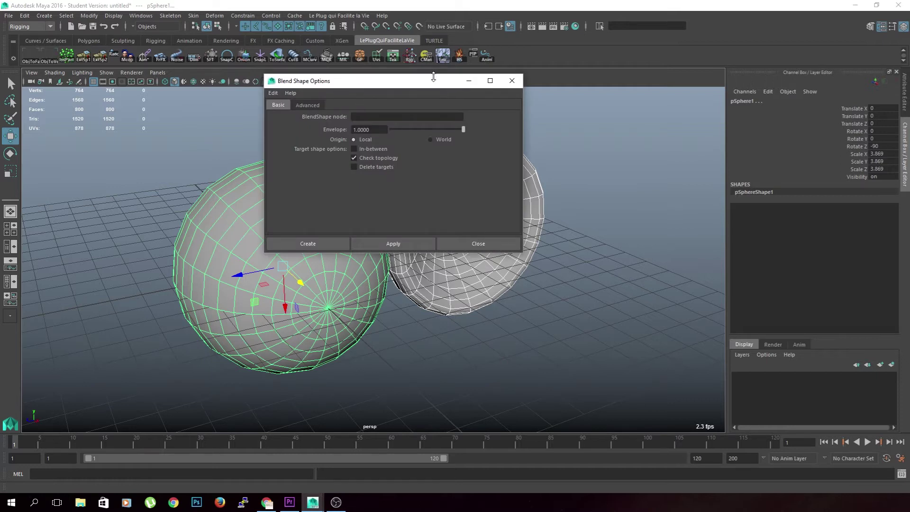
drag(380, 82, 472, 91)
text(Def)
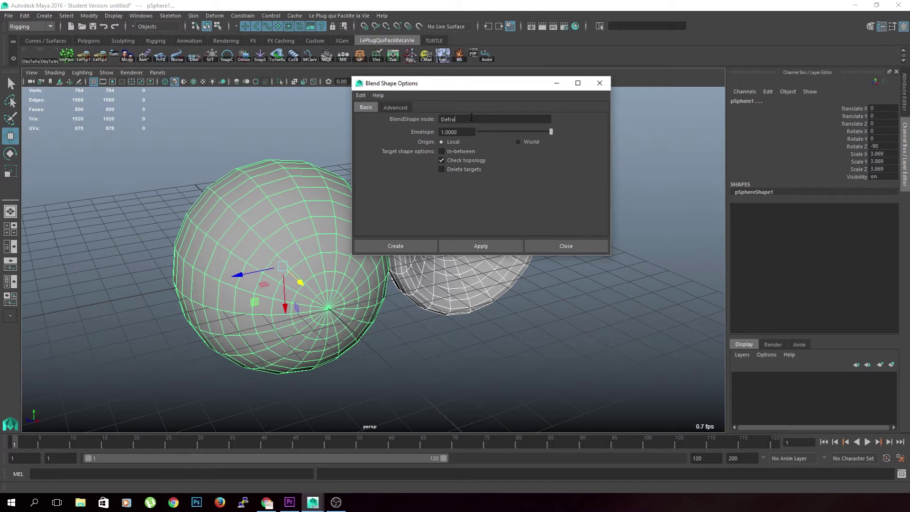
- Create a blend shape named Deformation_Interieur with deformation order kept at Before
text(ormation)
click(398, 108)
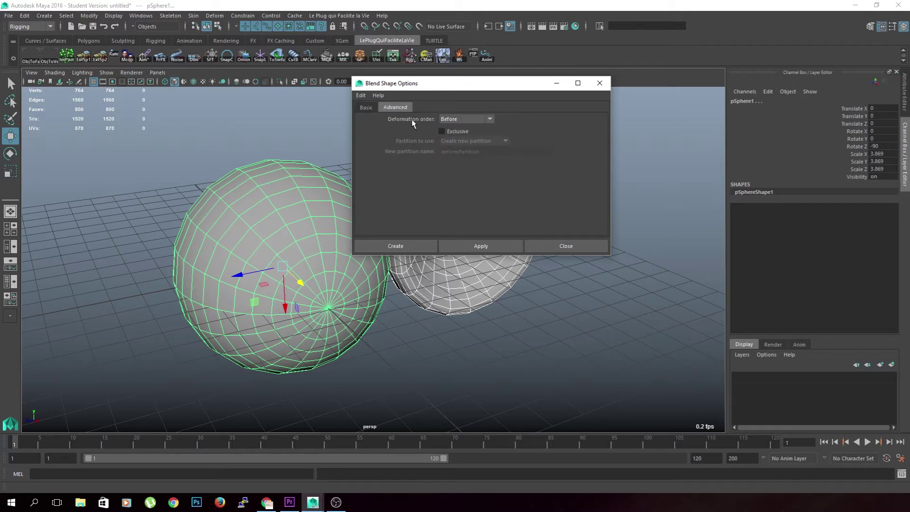
click(456, 119)
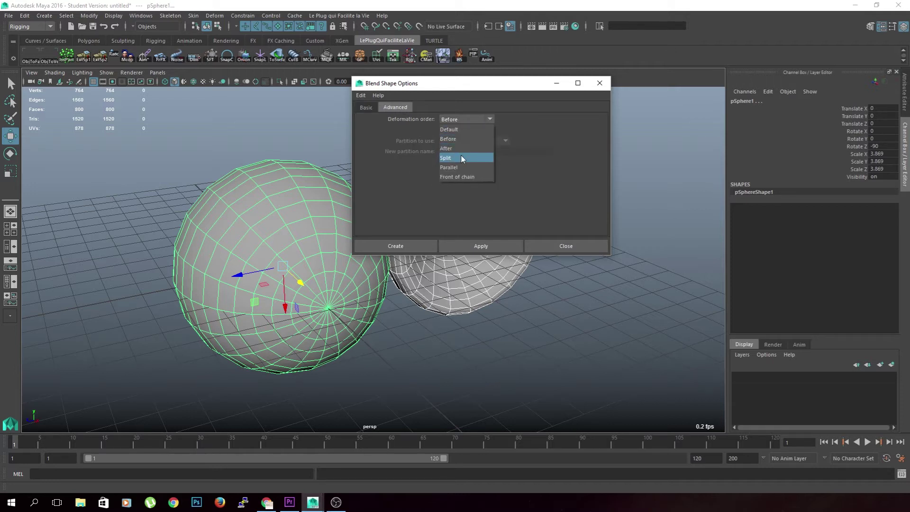
click(500, 192)
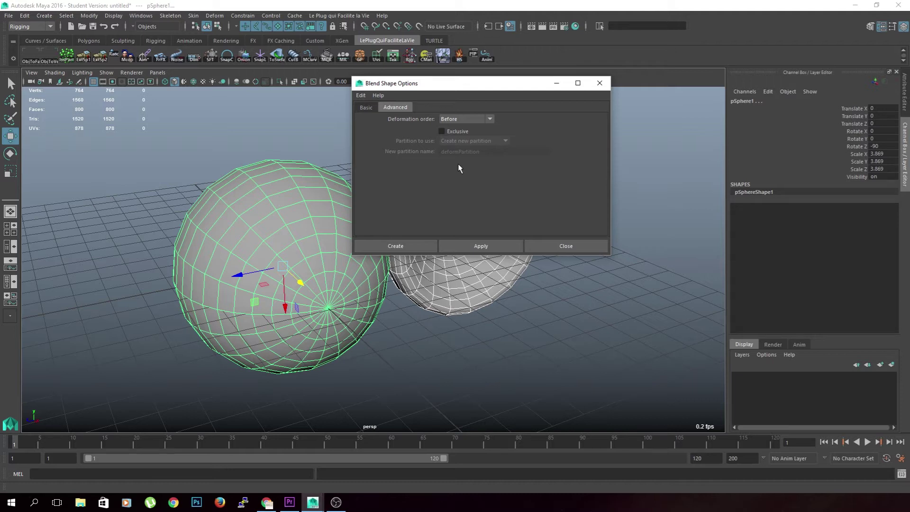
click(461, 119)
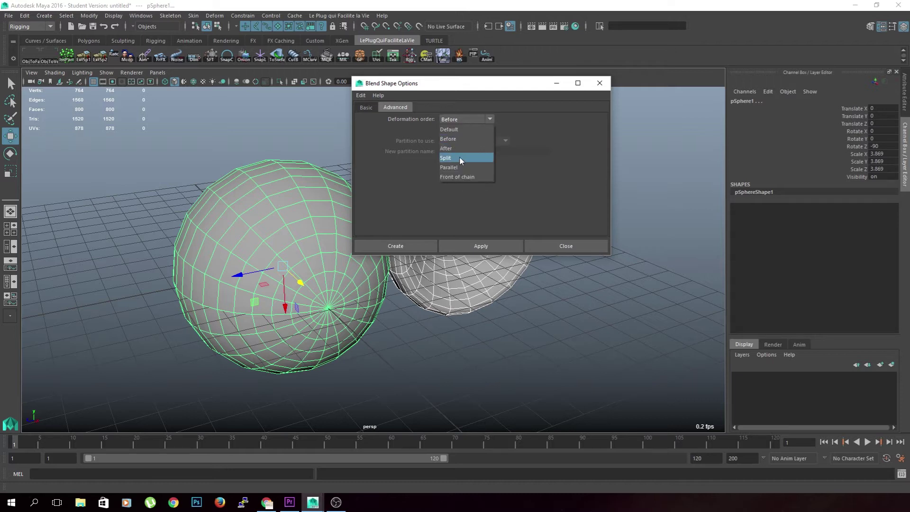
click(458, 139)
click(429, 242)
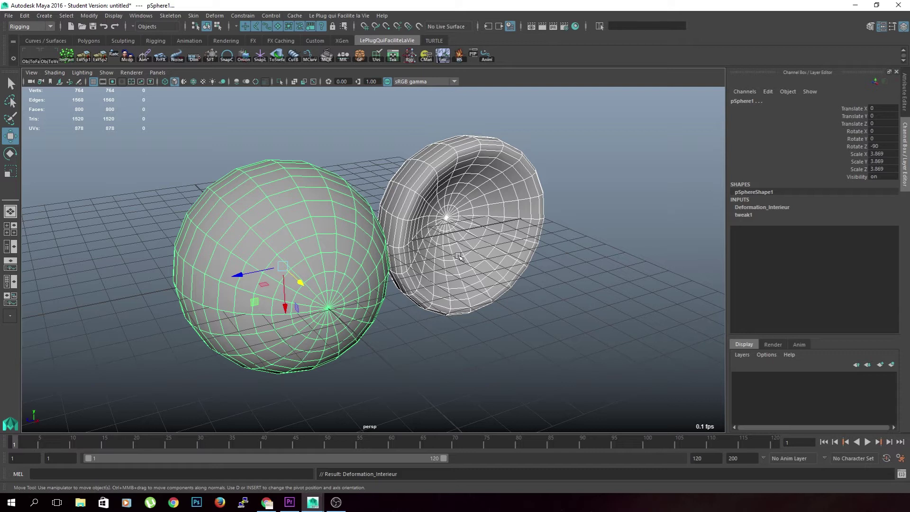
- Select the plain sphere and pick the Deformation_Interieur pSphere2 weight channel
click(635, 315)
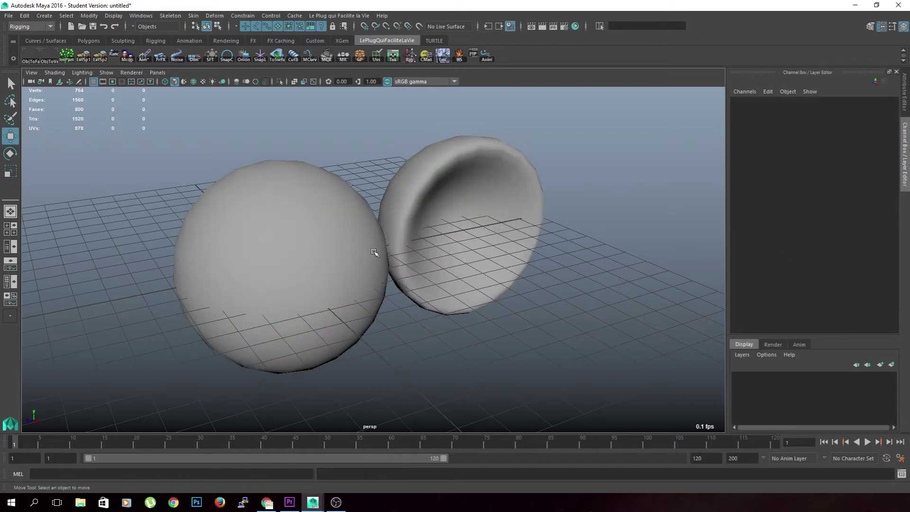
click(280, 184)
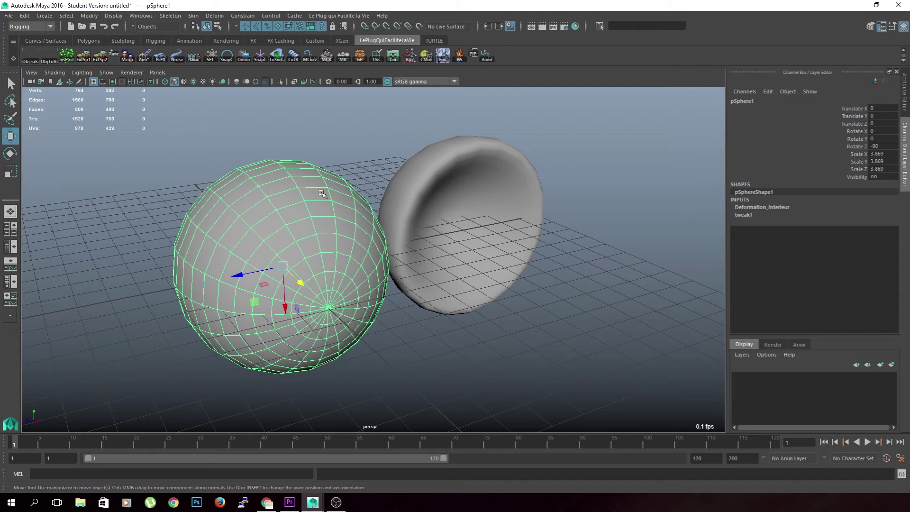
click(755, 208)
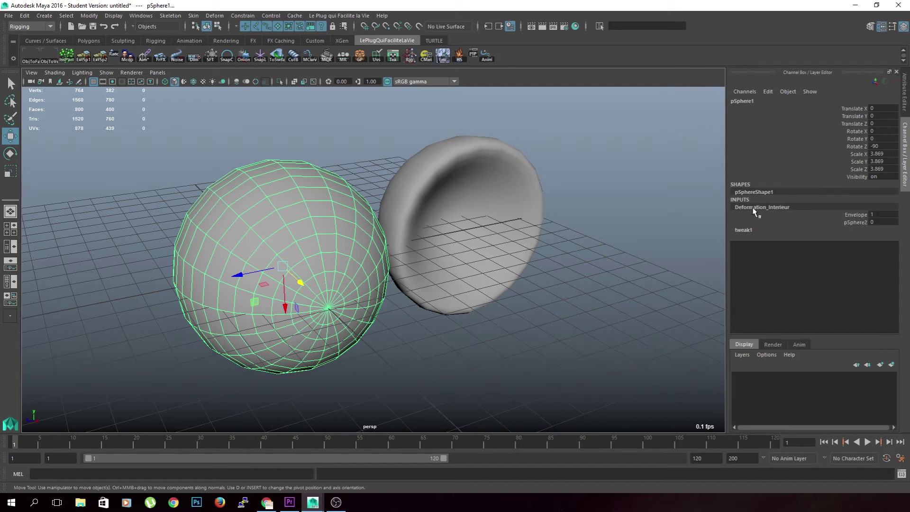
click(856, 222)
click(403, 173)
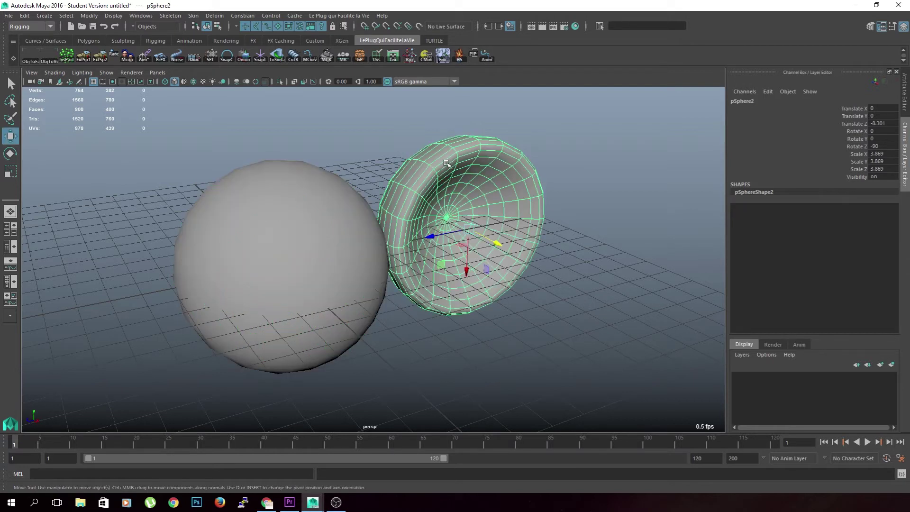
click(308, 208)
click(800, 210)
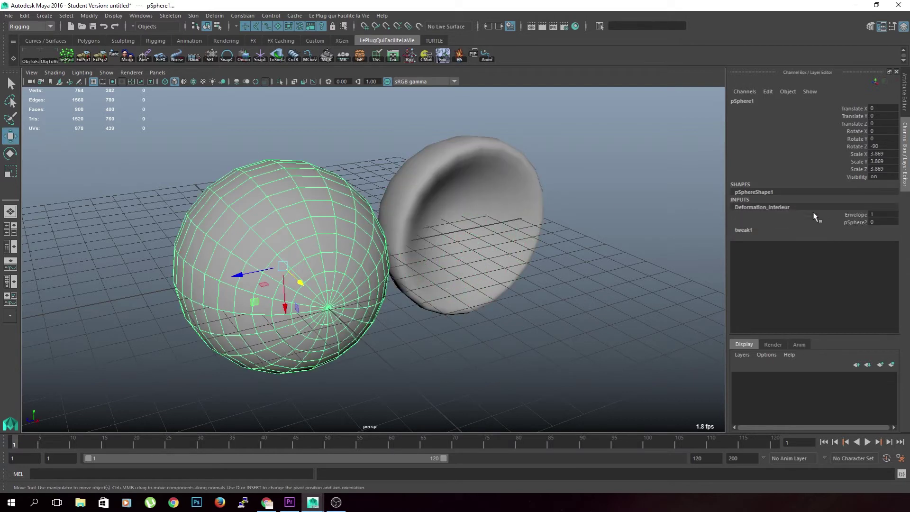
click(849, 222)
- Test the pSphere2 weight, then key it at 0 on frame 1
middle_drag(678, 218, 700, 225)
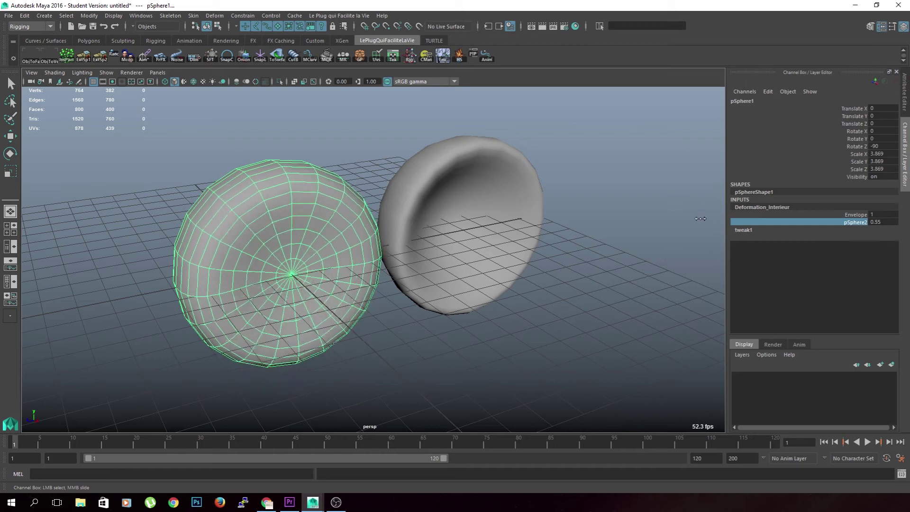
mouse_move(700, 225)
middle_down()
mouse_move(716, 225)
mouse_move(668, 231)
mouse_move(715, 237)
mouse_move(649, 239)
middle_up()
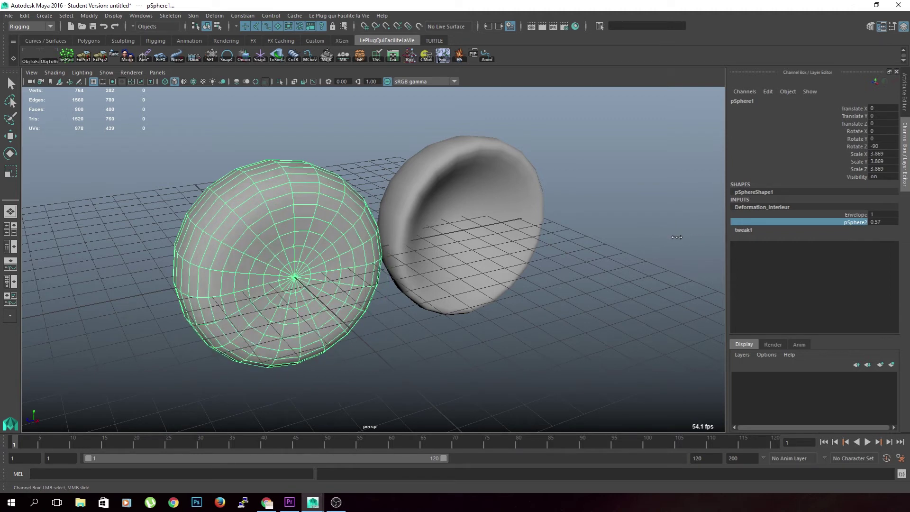
right_click(872, 227)
click(866, 241)
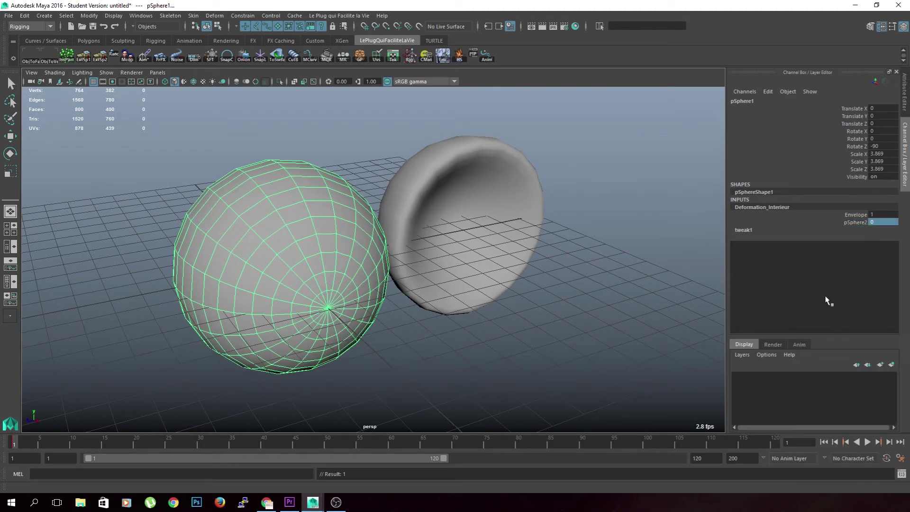
- Key the pSphere2 weight at 1 on frame 25
click(164, 444)
drag(186, 446, 169, 445)
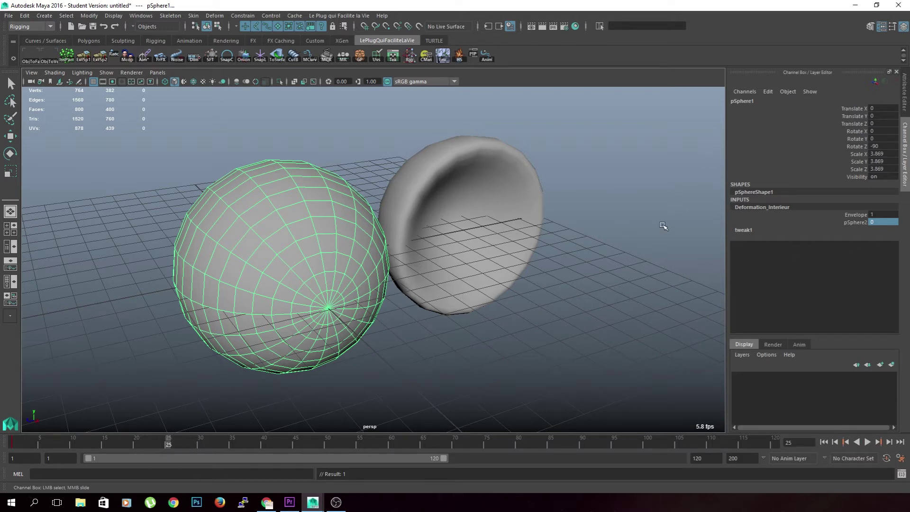
middle_drag(638, 227, 730, 230)
right_click(877, 226)
click(885, 241)
- Play the animation back from frame 1, then stop it and select the left sphere
drag(168, 444, 32, 438)
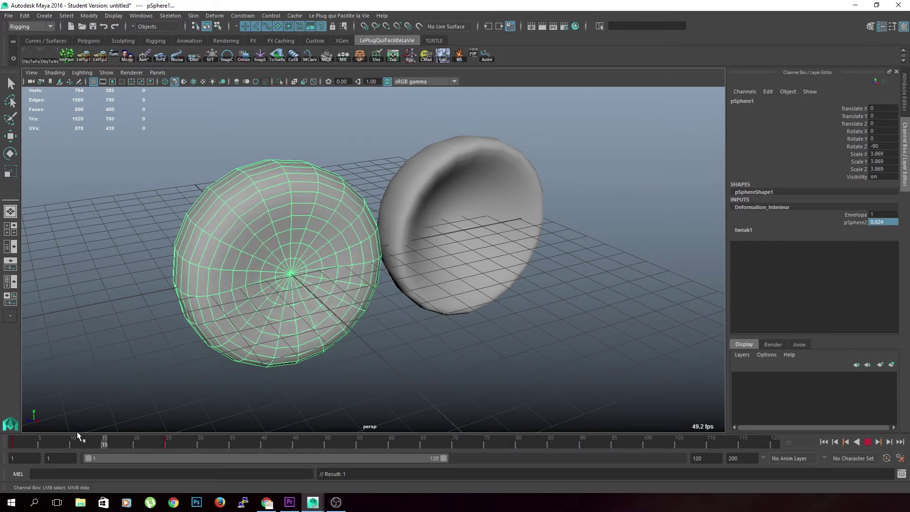
key(Escape)
alt+drag(408, 327, 445, 335)
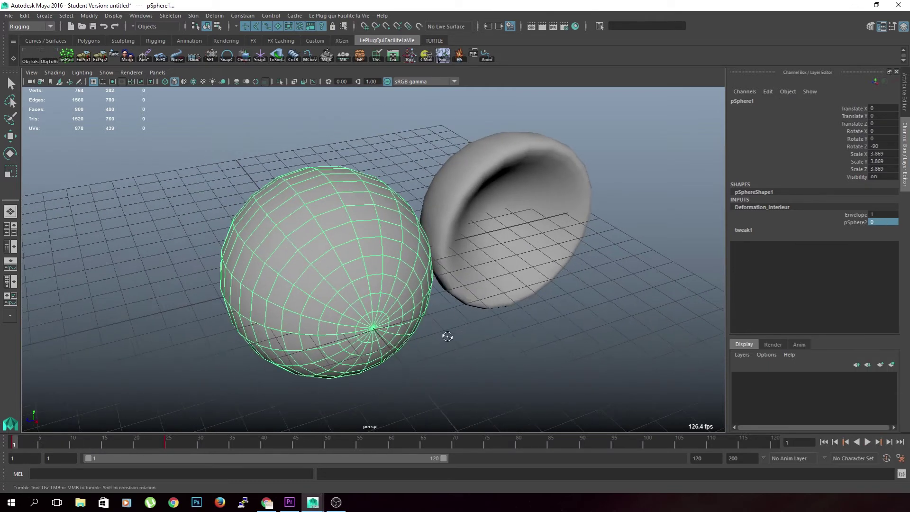
key(w)
click(373, 230)
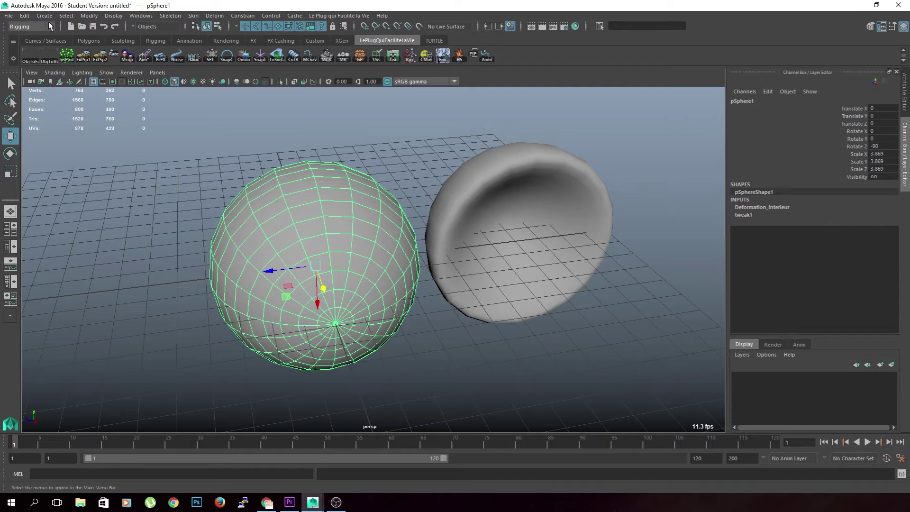
- Delete the sphere's history and freeze the hemisphere's transformations
click(29, 16)
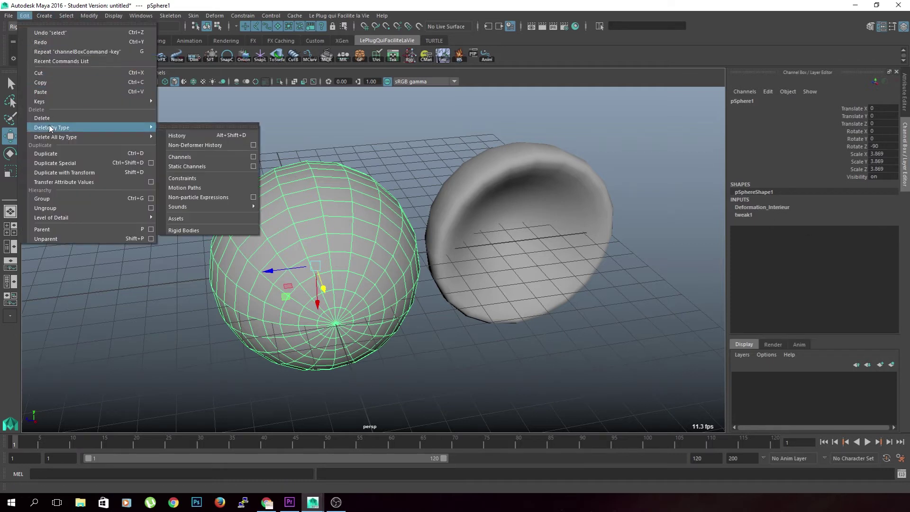
click(181, 127)
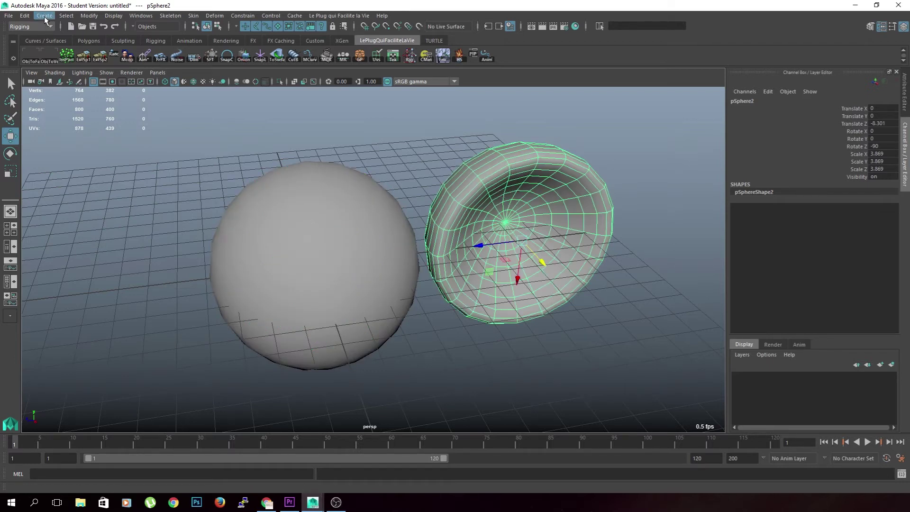
click(89, 15)
click(101, 85)
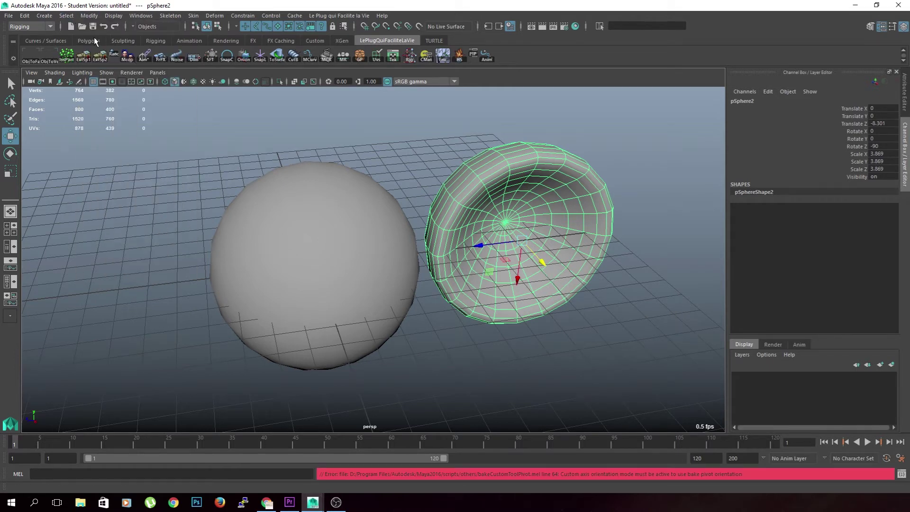
click(92, 15)
click(102, 55)
- Select the hemisphere then the sphere and create the Deformation_Interieur blend shape
click(399, 199)
click(424, 192)
click(372, 200)
click(215, 16)
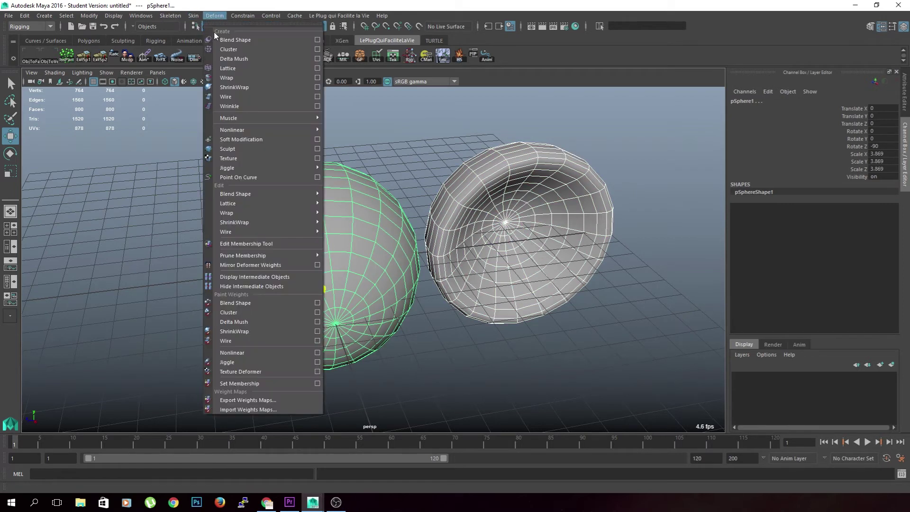
click(243, 57)
- Test the pSphere2 weight at 1, reset it to 0, and select the hemisphere
click(303, 142)
click(345, 190)
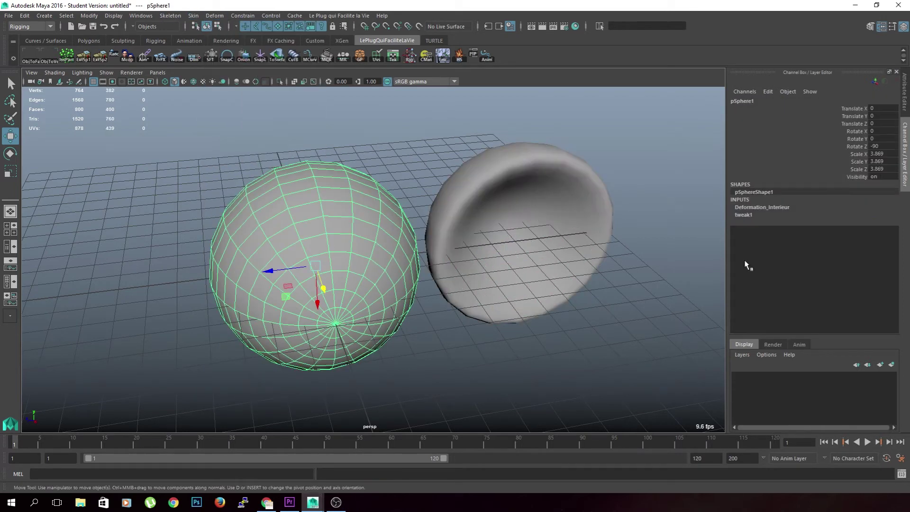
click(778, 207)
click(851, 222)
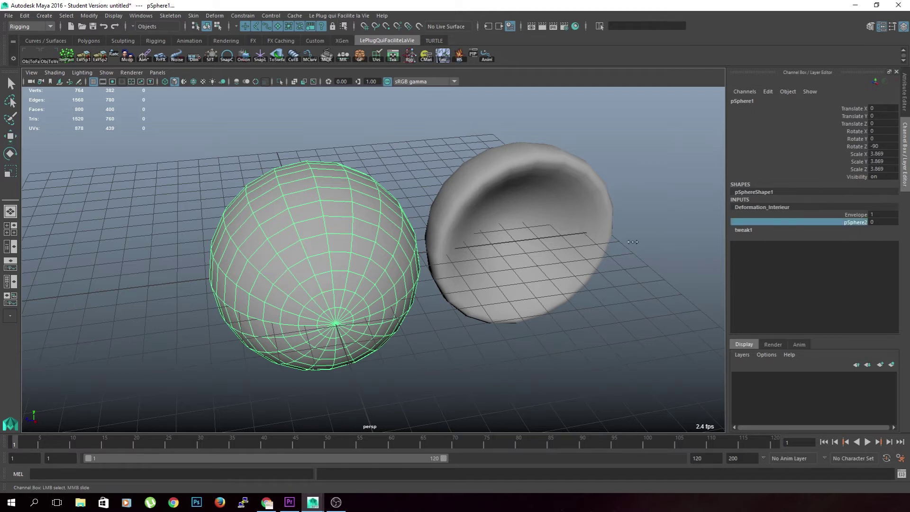
mouse_move(647, 245)
middle_down()
mouse_move(711, 245)
mouse_move(651, 255)
middle_up()
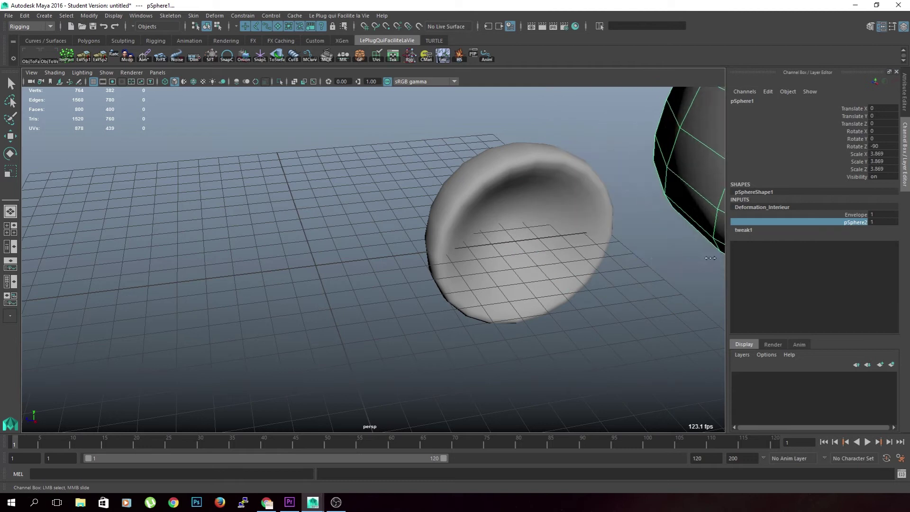
middle_drag(652, 256, 589, 244)
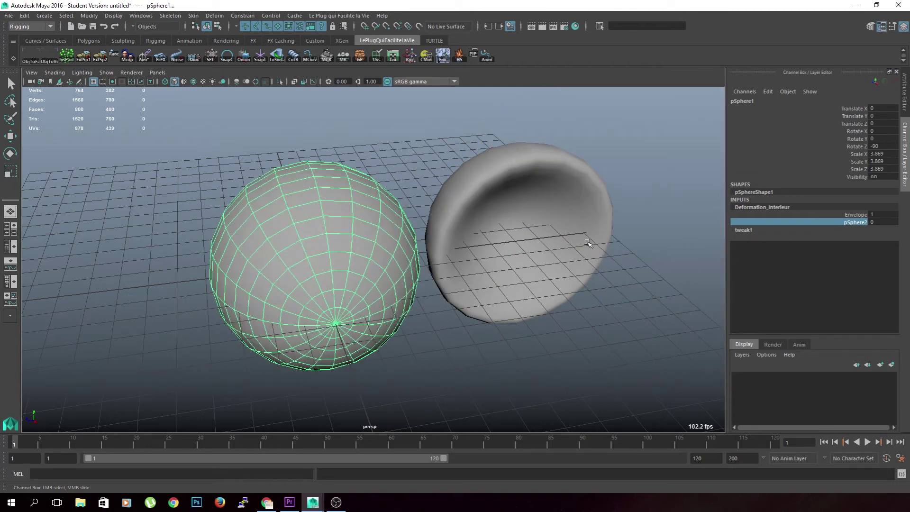
click(595, 218)
key(w)
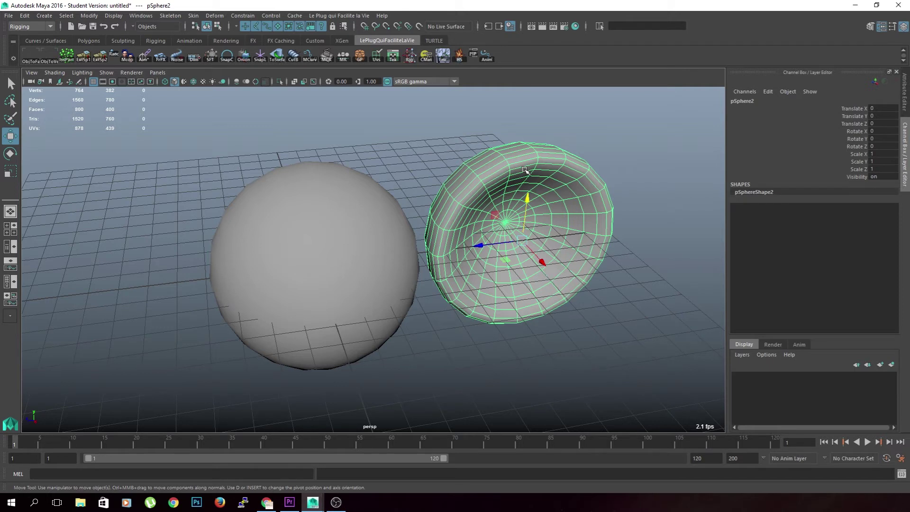
- Delete the hemisphere
click(636, 138)
click(534, 228)
key(Delete)
- Delete all construction history in the scene and reselect the sphere
click(350, 220)
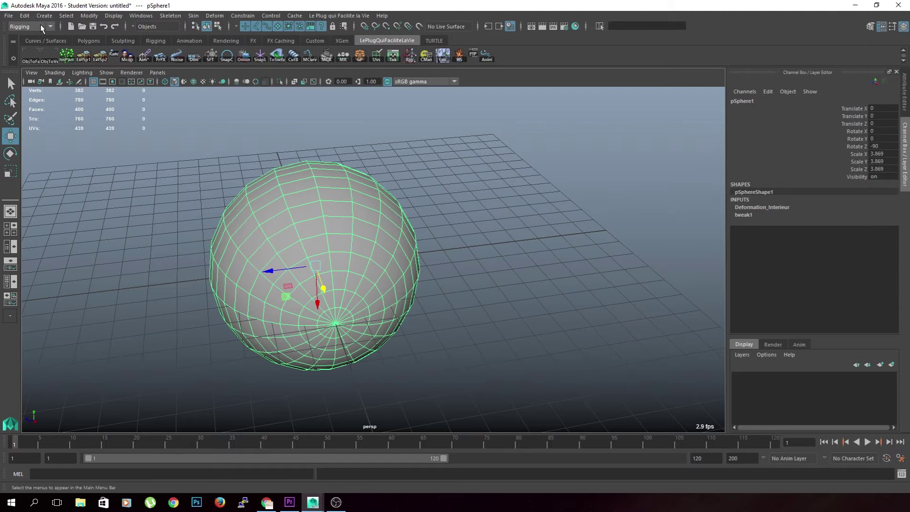
click(24, 16)
click(485, 153)
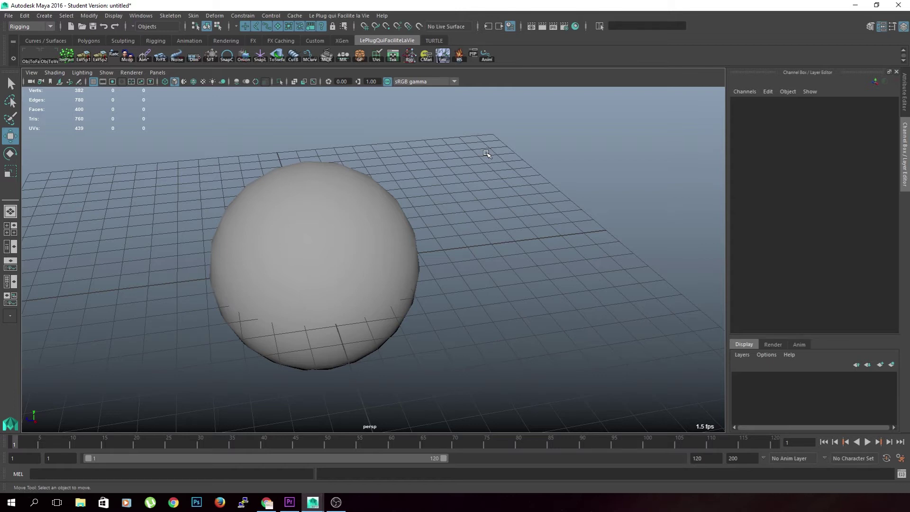
scroll(350, 168, down, 3)
click(337, 206)
- Duplicate the sphere, move the copy along Z, and push its pole vertex in
alt+drag(337, 205, 346, 205)
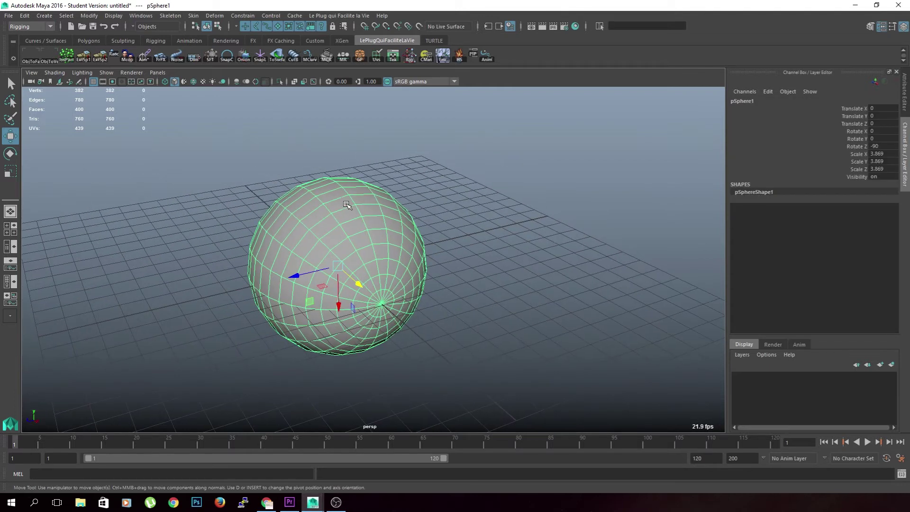
key(ctrl+d)
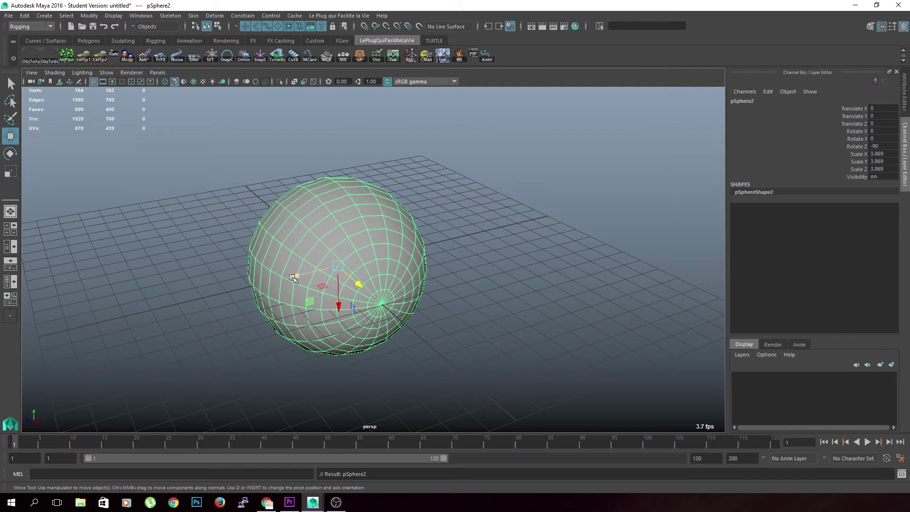
drag(293, 274, 446, 240)
right_drag(533, 231, 536, 258)
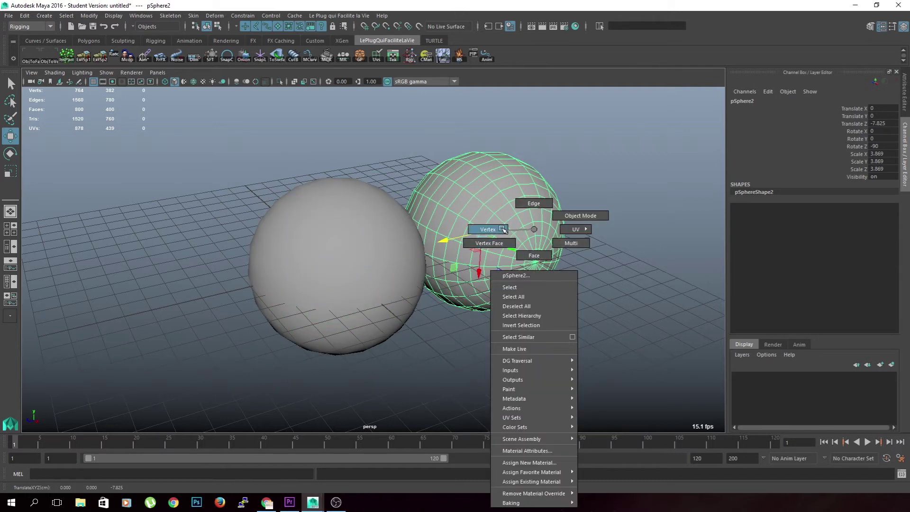
click(536, 258)
mouse_move(545, 259)
mouse_down()
mouse_move(507, 252)
mouse_move(515, 303)
mouse_up()
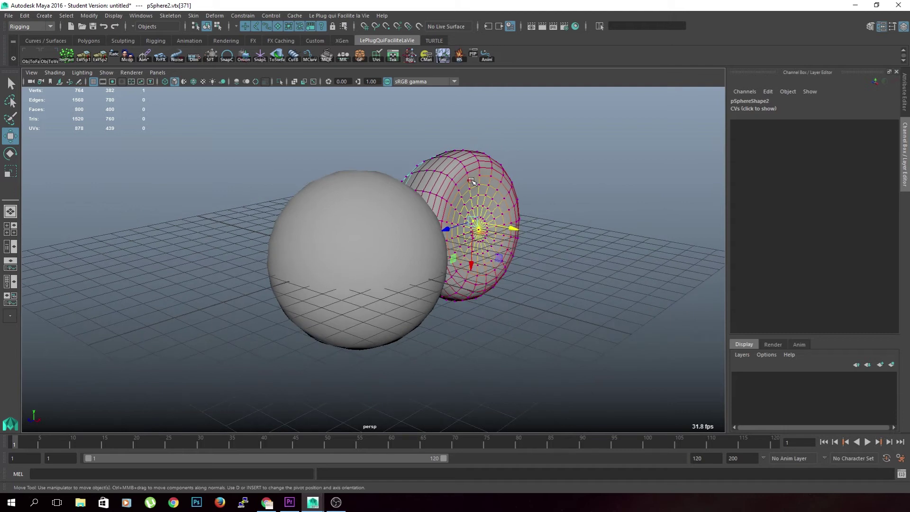
key(F8)
- Select the rear copy and delete it, leaving only the original sphere
click(361, 229)
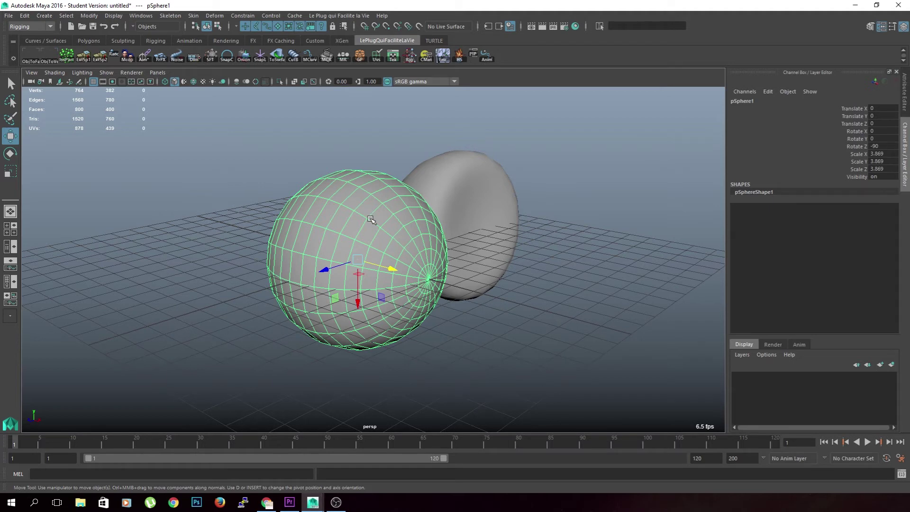
click(482, 173)
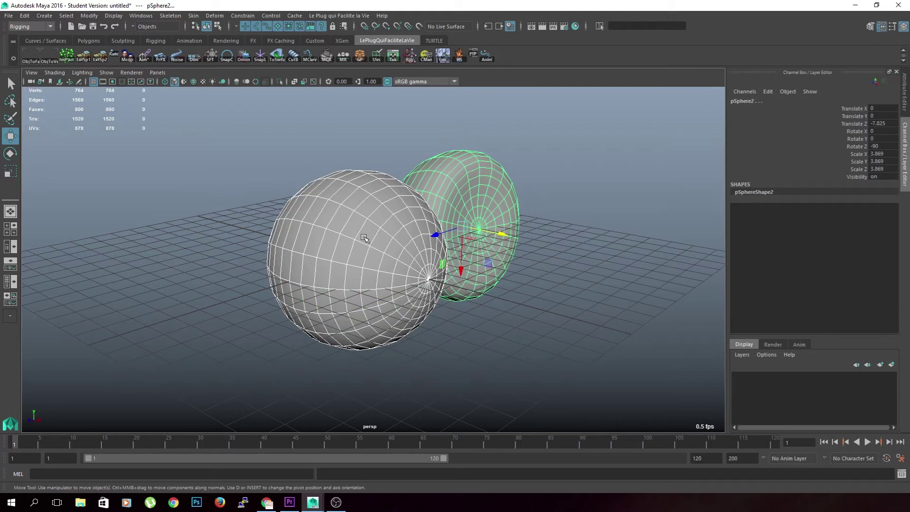
click(364, 237)
click(455, 205)
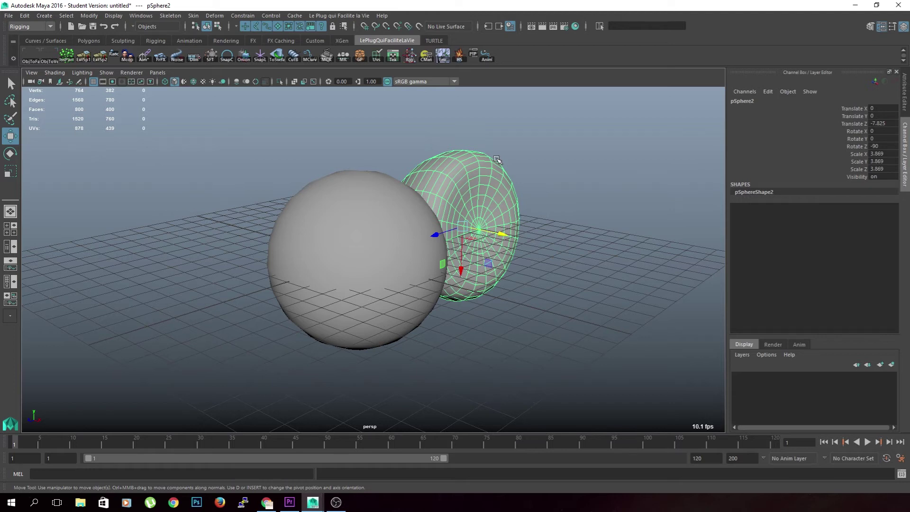
key(Delete)
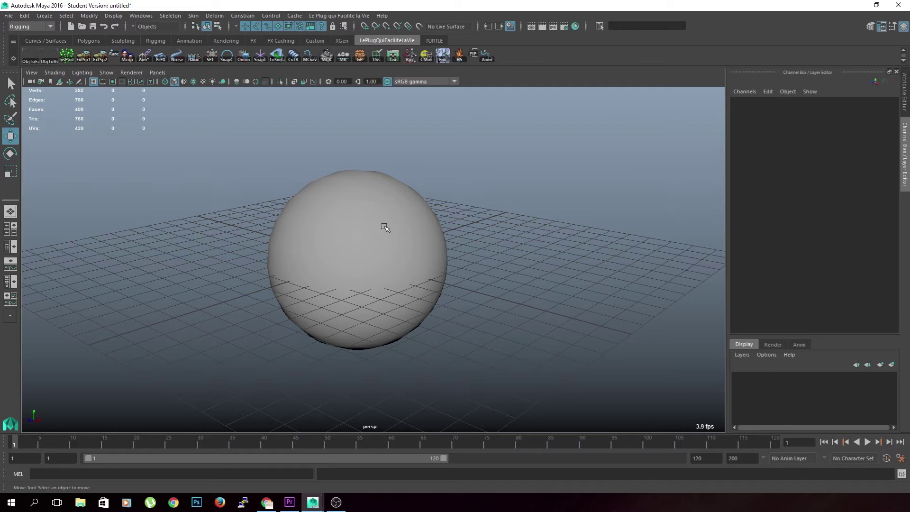
- In Polygons preferences, uncheck Faces and Edges item numbers and save the preferences
click(371, 188)
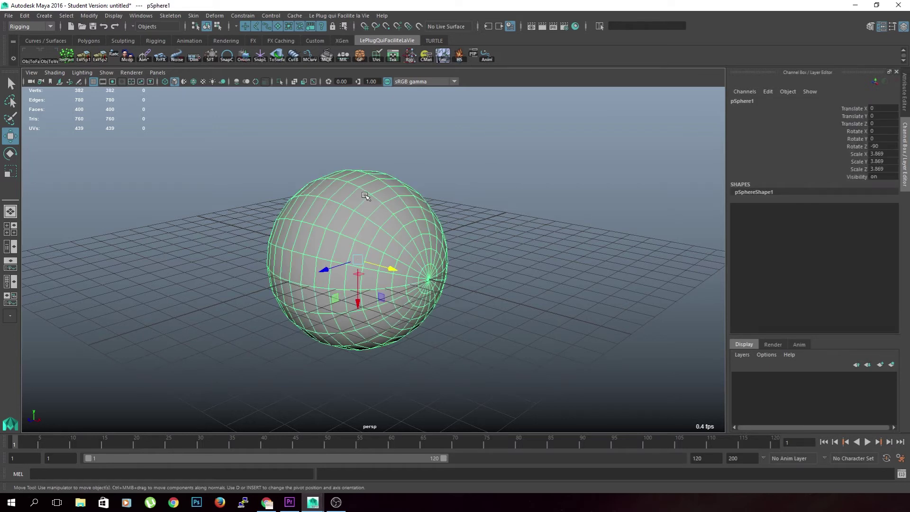
scroll(366, 196, up, 3)
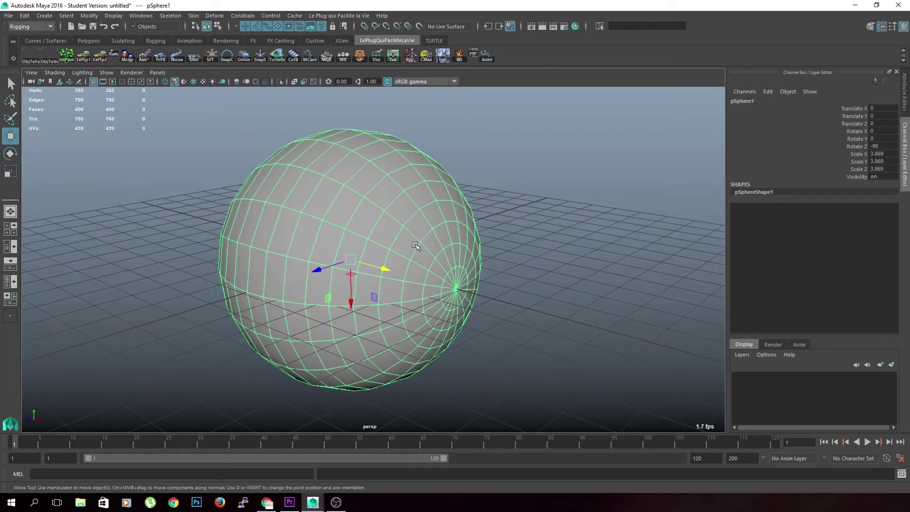
click(899, 464)
click(396, 264)
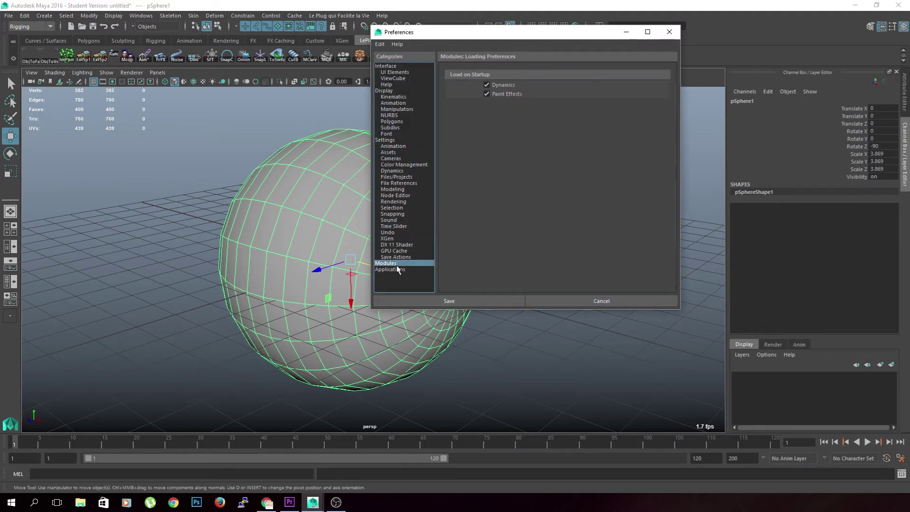
click(397, 262)
click(394, 226)
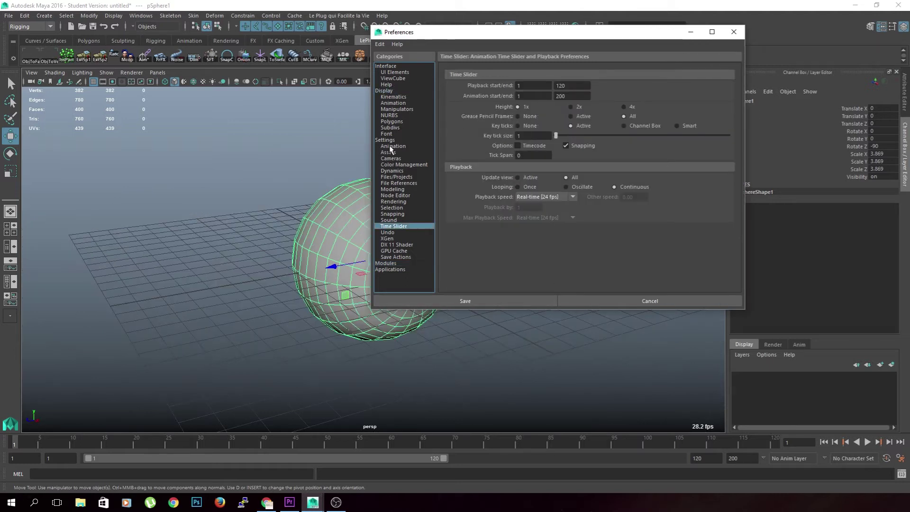
click(396, 122)
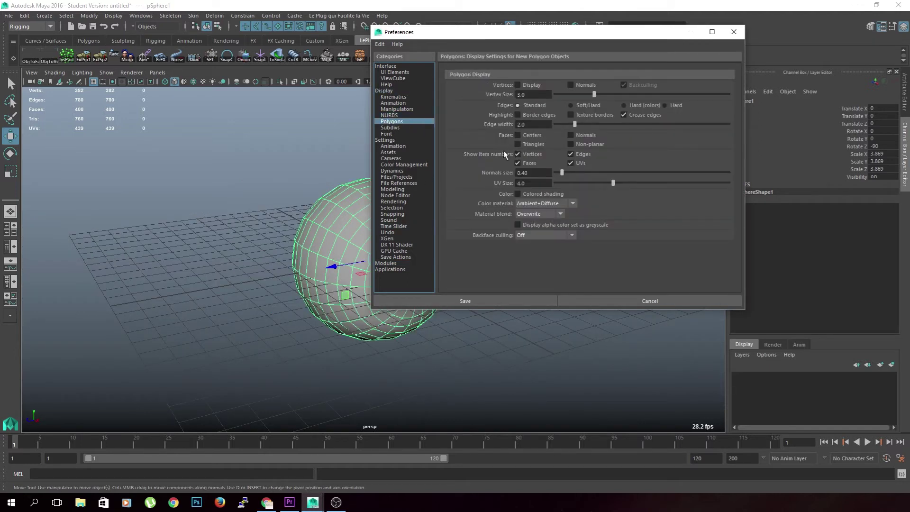
click(519, 162)
click(571, 155)
drag(475, 32, 532, 37)
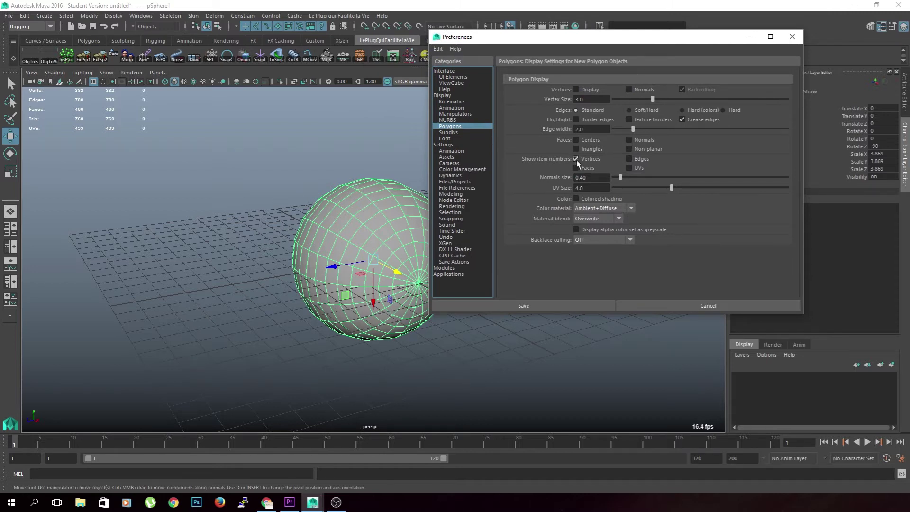
click(563, 308)
- Select the sphere and orbit to a level view looking at its pole
click(536, 298)
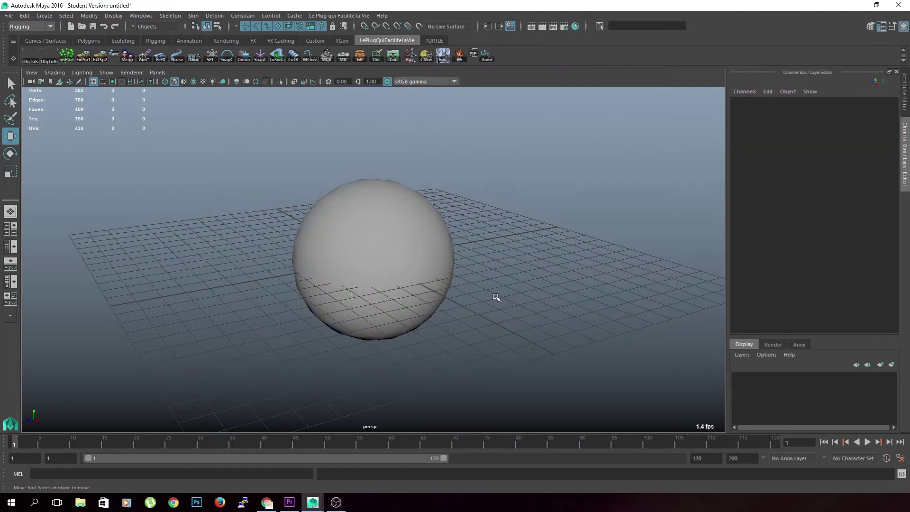
click(373, 246)
scroll(373, 246, up, 3)
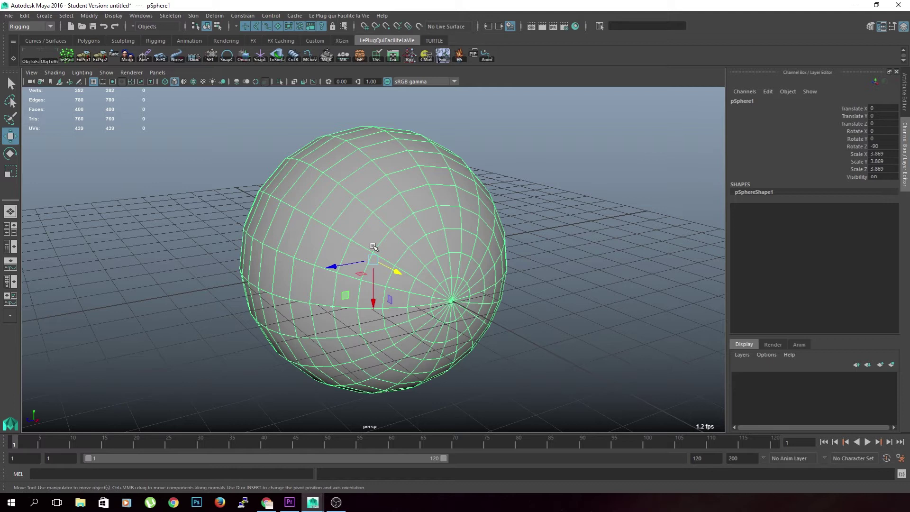
scroll(452, 206, down, 2)
scroll(330, 279, up, 1)
click(471, 318)
click(443, 309)
mouse_move(443, 308)
alt+mouse_down()
mouse_move(300, 272)
mouse_move(376, 230)
alt+mouse_up()
right_drag(375, 230, 377, 247)
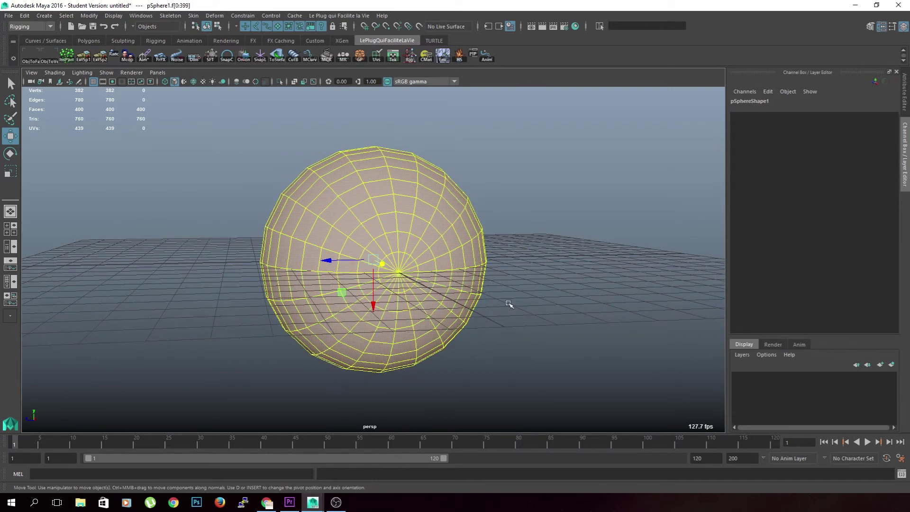
scroll(498, 312, up, 3)
- Select the ring of faces around the pole and grow it to 60 faces
click(417, 308)
shift+click(419, 311)
double_click(459, 321)
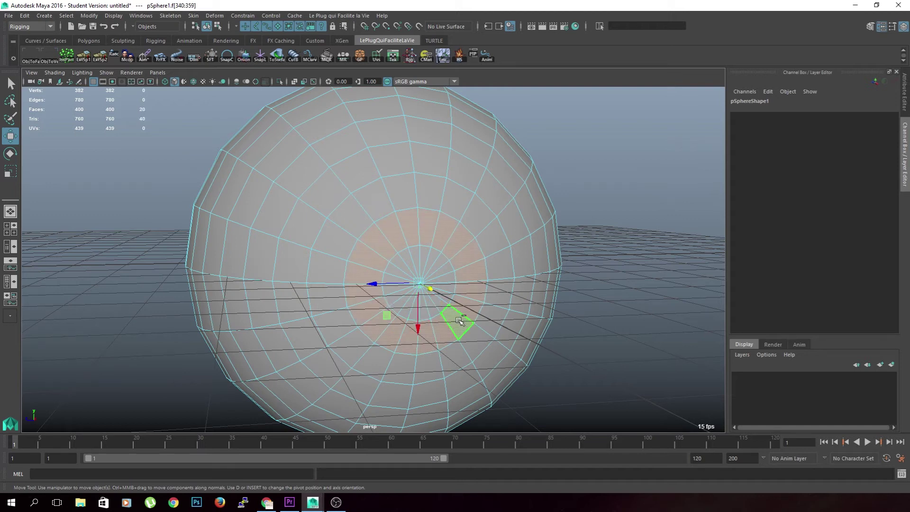
key(shift+period)
scroll(441, 294, down, 2)
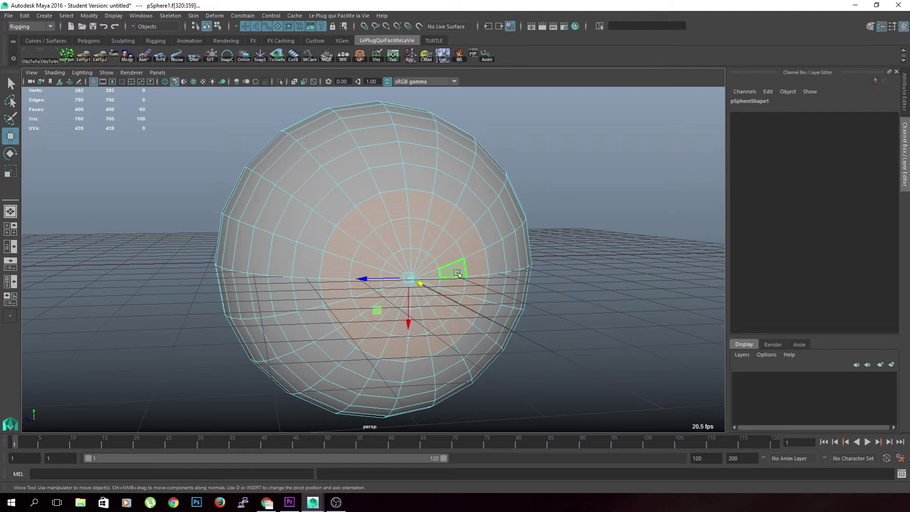
- Assign a new Lambert material to the faces and set its colour to black
shift+right_click(458, 234)
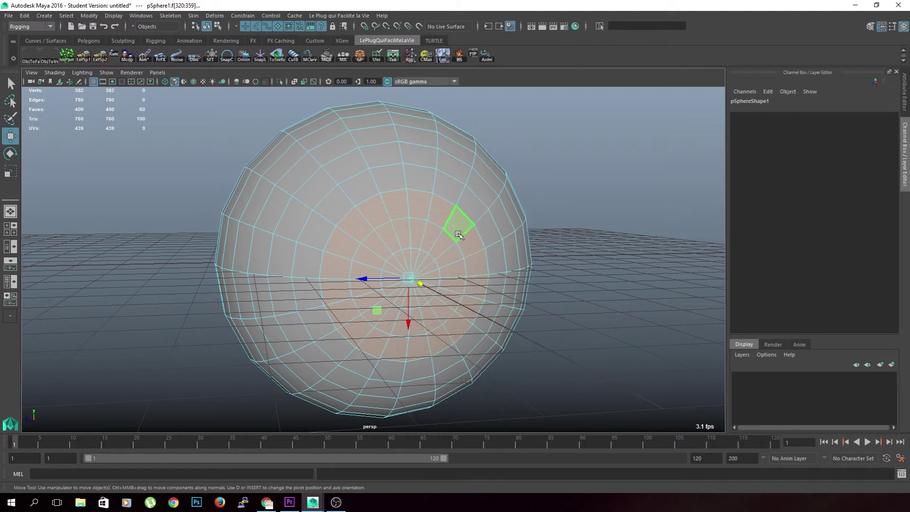
right_click(458, 230)
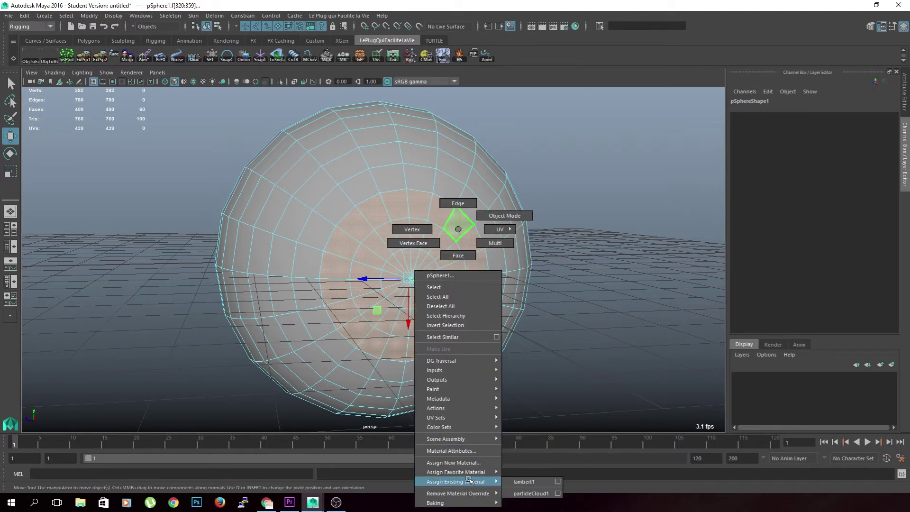
mouse_move(456, 473)
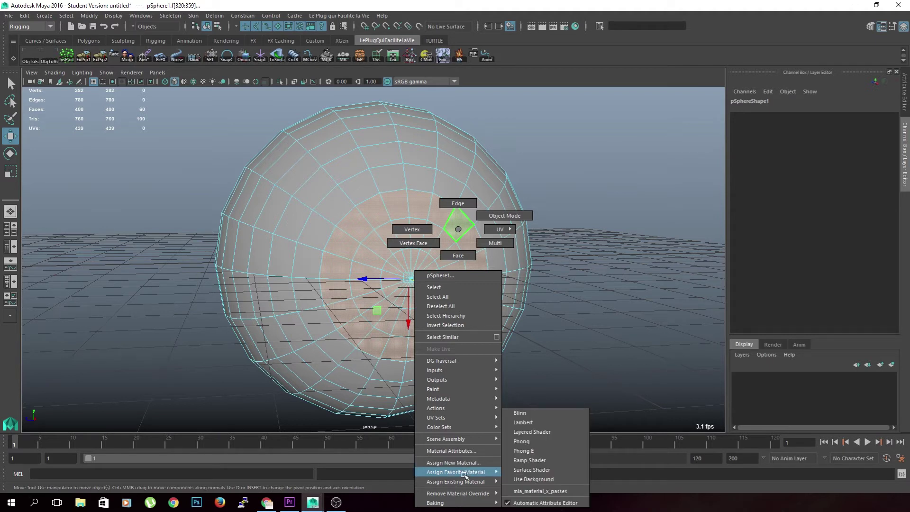
click(533, 422)
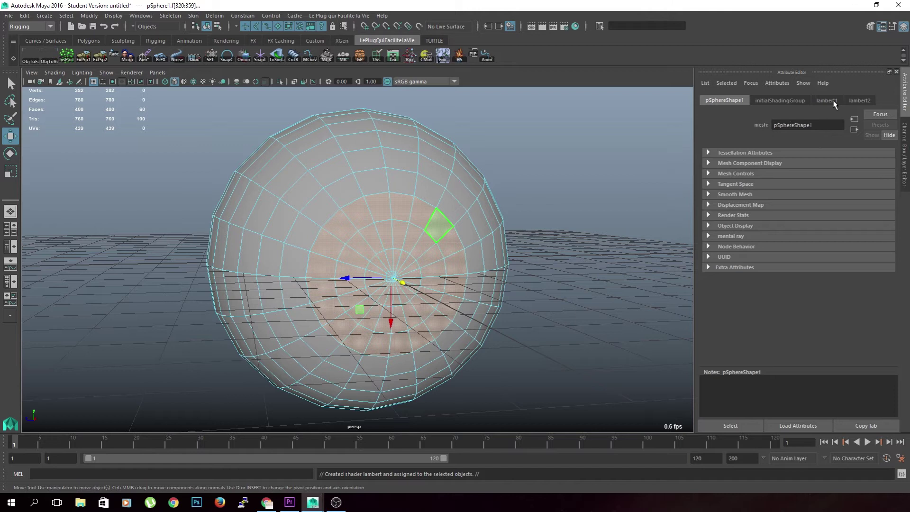
click(859, 100)
click(788, 208)
drag(777, 269, 734, 268)
click(568, 214)
key(F8)
- Duplicate the eyeball twice and line the copies up to the right of the original
scroll(491, 249, down, 3)
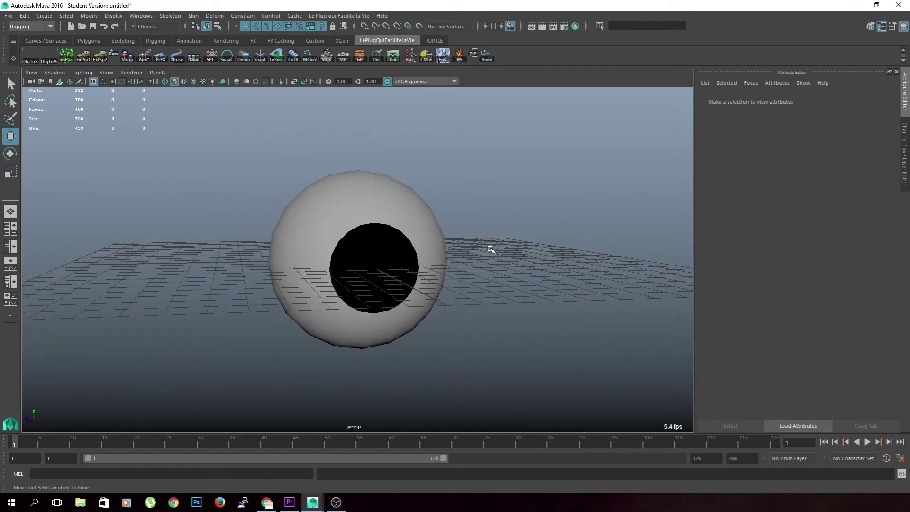
alt+drag(491, 250, 302, 212)
click(350, 245)
alt+drag(351, 245, 483, 223)
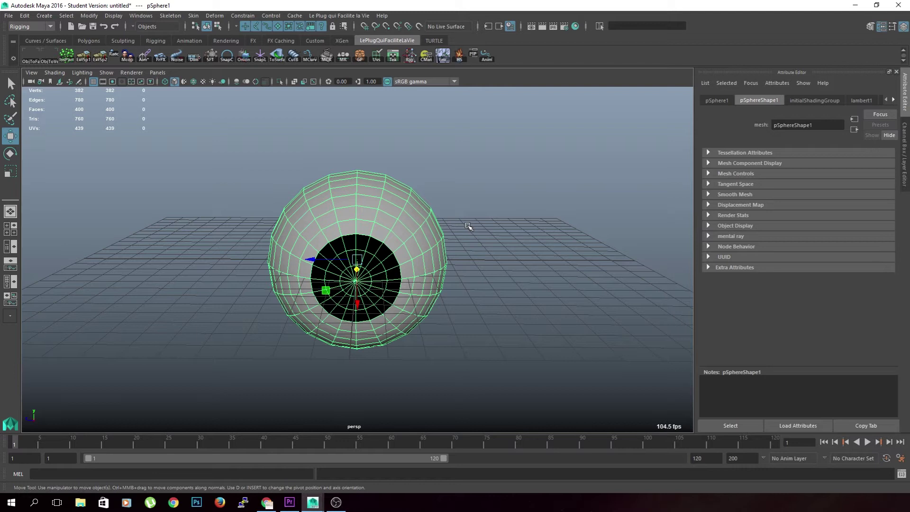
key(ctrl+d)
drag(292, 258, 515, 255)
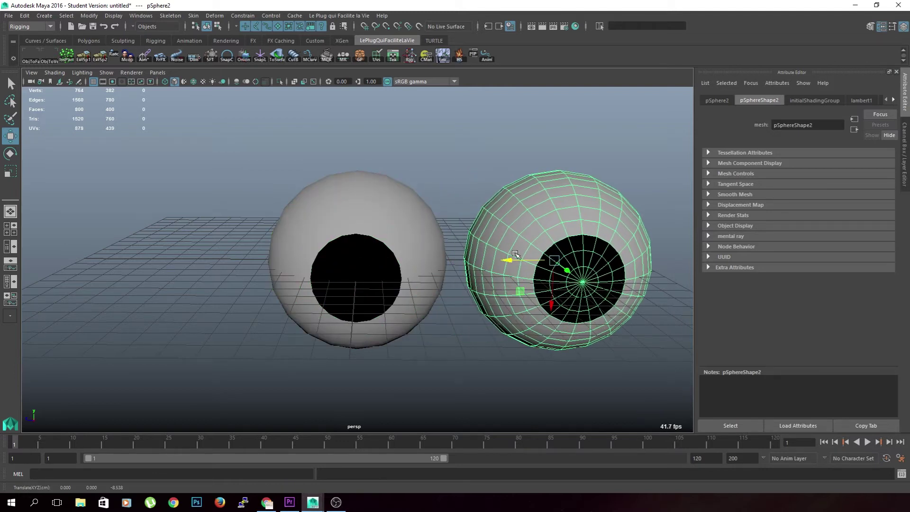
scroll(516, 254, down, 3)
key(shift+d)
alt+drag(406, 334, 440, 210)
- Rename the middle copy puille_grosse and the right copy pupille_petite
click(440, 210)
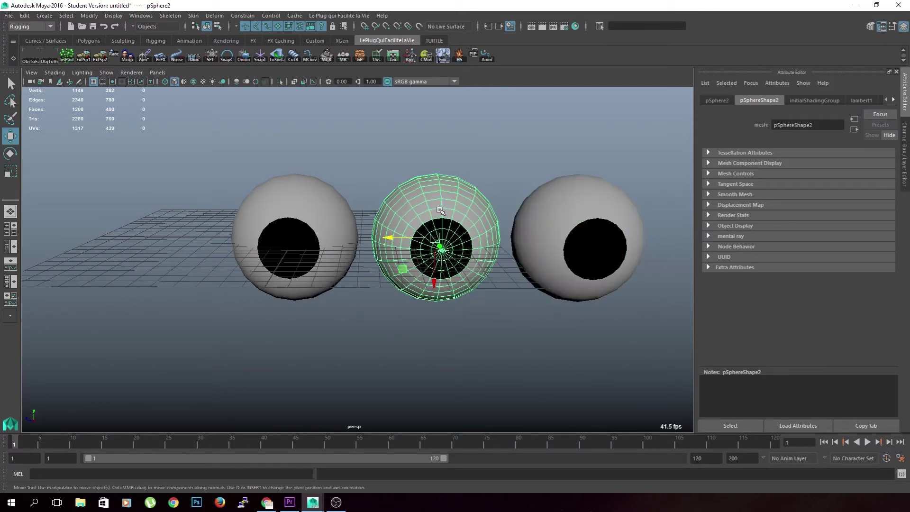
click(725, 101)
text(puille_grosse)
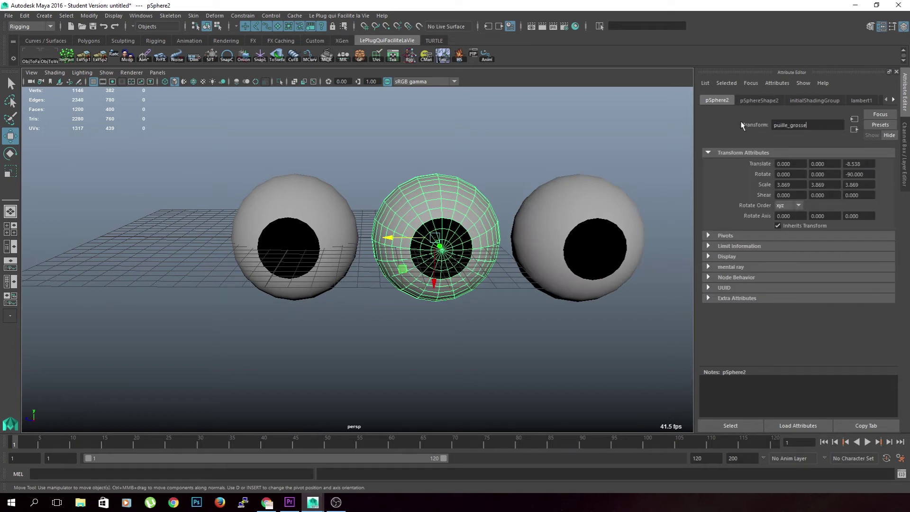
key(Return)
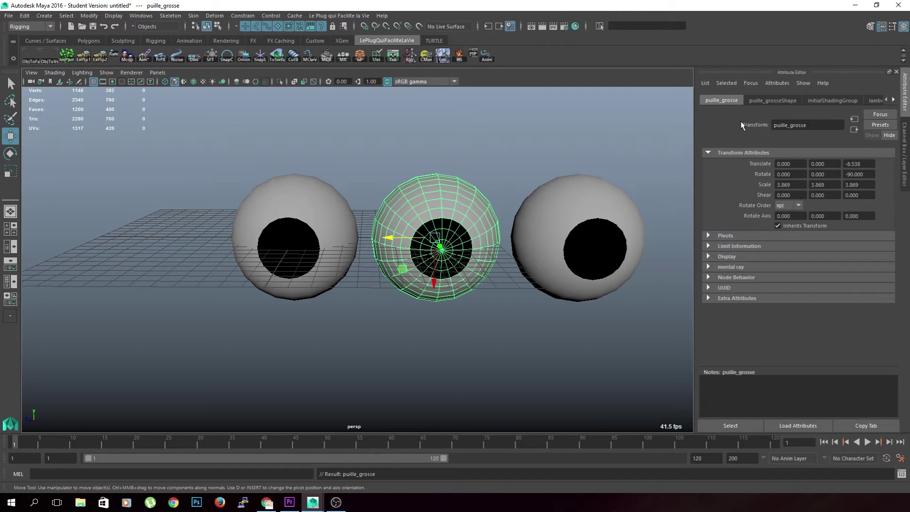
key(Right)
text(puy)
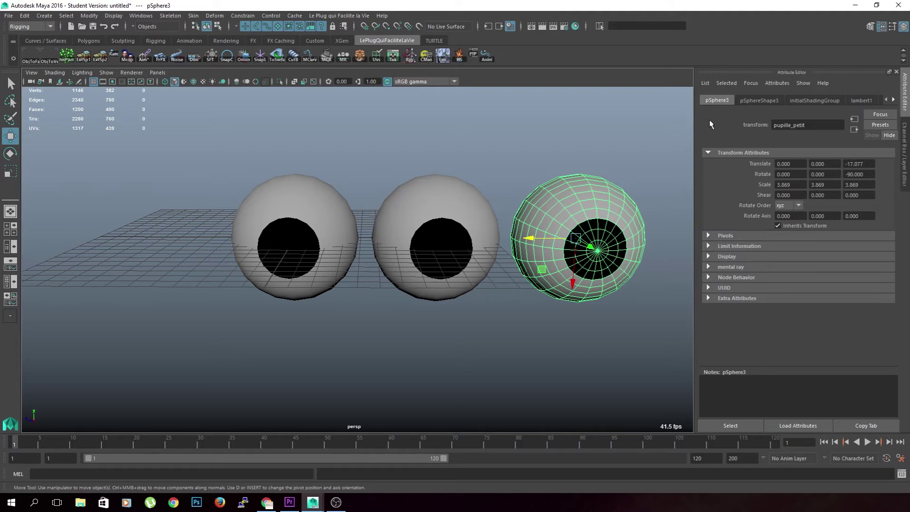
key(Return)
- Select puille_grosse's pupil face ring, grow it to 60 faces, and enable soft selection
click(456, 178)
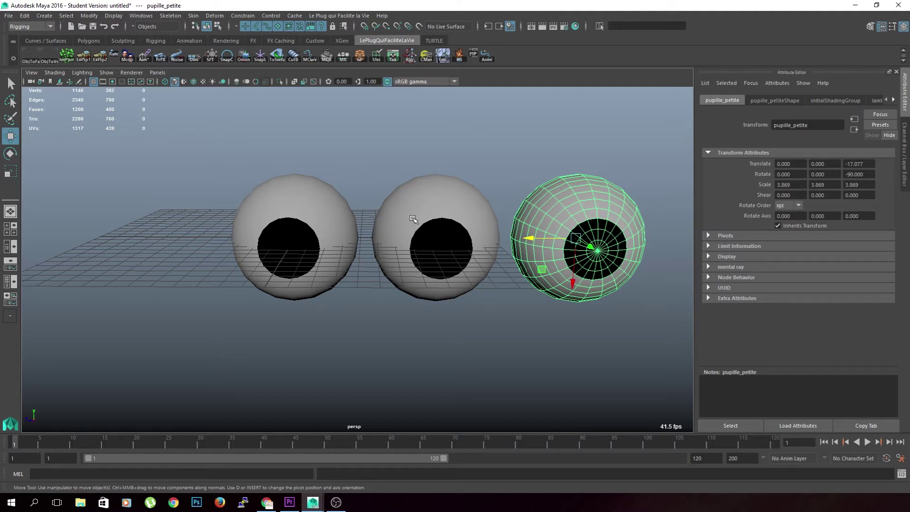
key(f)
right_click(439, 209)
click(439, 235)
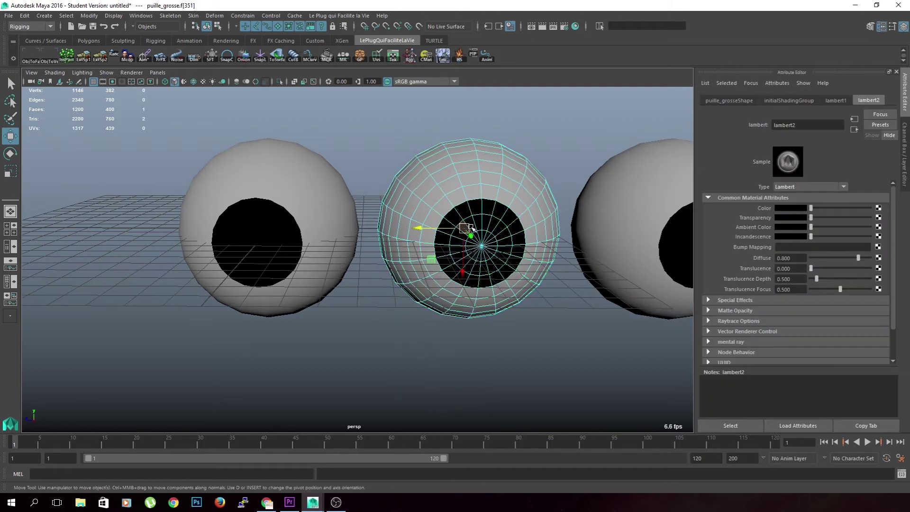
key(shift+period)
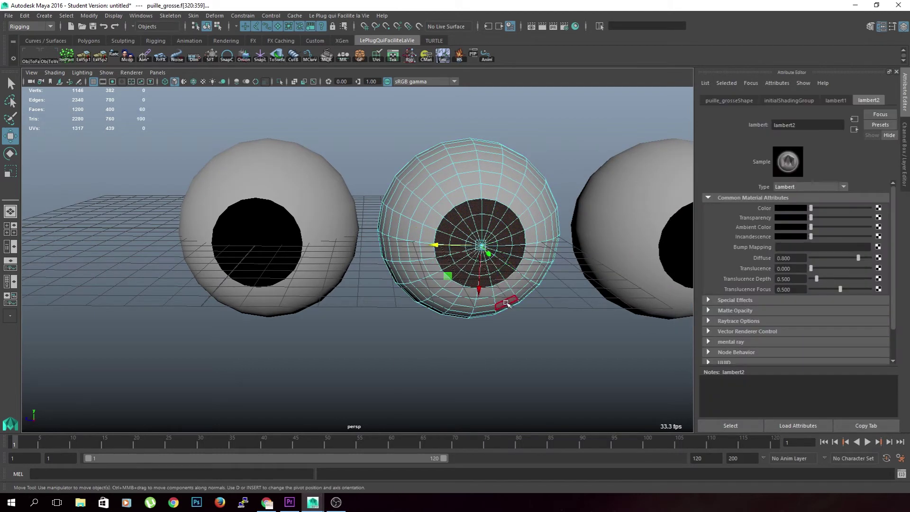
key(b)
mouse_move(500, 319)
alt+mouse_down()
mouse_move(520, 289)
mouse_move(559, 331)
mouse_move(470, 284)
mouse_move(529, 329)
alt+mouse_up()
- Scale the pupil area larger with soft falloff and sink the pupil faces into the eye
key(r)
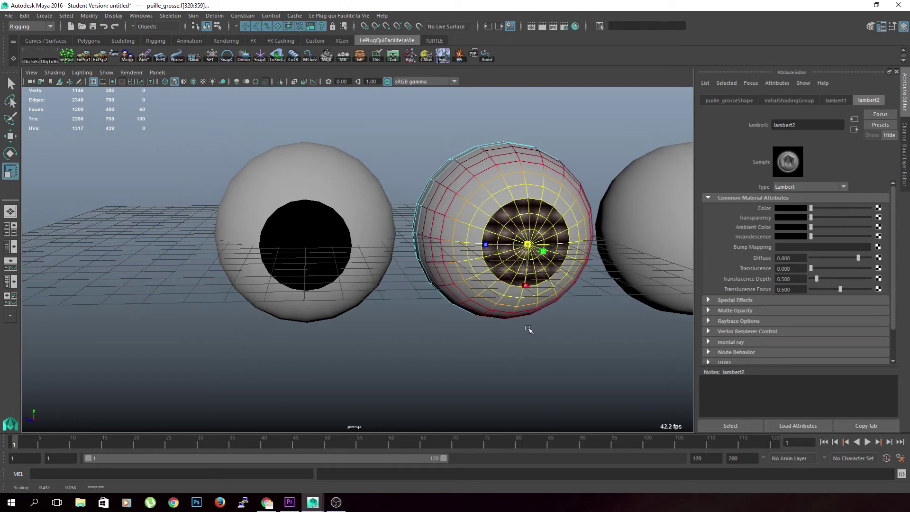
middle_drag(529, 329, 545, 335)
mouse_move(543, 338)
alt+mouse_down()
mouse_move(502, 337)
mouse_move(555, 345)
alt+mouse_up()
key(ctrl+z)
mouse_move(606, 365)
mouse_down()
mouse_move(569, 348)
mouse_move(525, 349)
mouse_up()
key(w)
mouse_move(546, 231)
mouse_down()
mouse_move(394, 282)
mouse_move(496, 363)
mouse_move(549, 358)
mouse_move(535, 356)
mouse_move(521, 310)
mouse_up()
key(r)
middle_drag(516, 322, 529, 325)
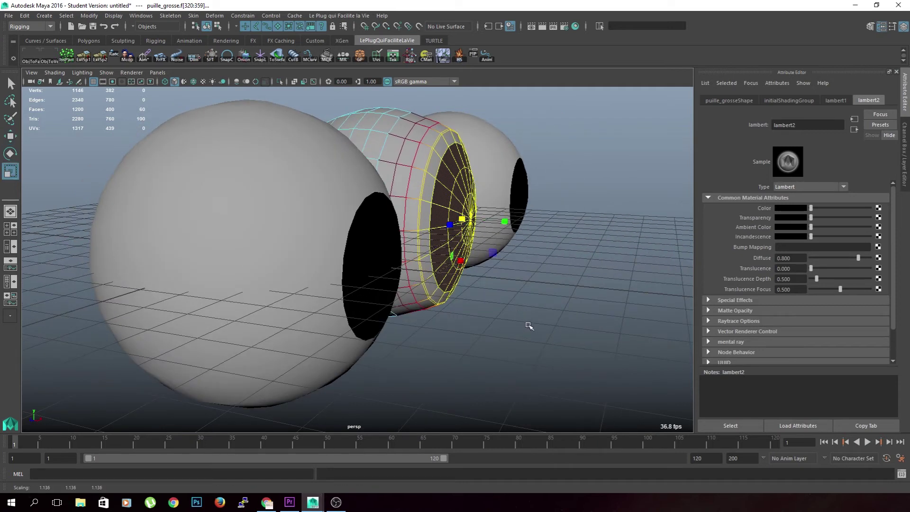
key(w)
drag(509, 221, 489, 227)
- Return to object mode and select the pupille_petite eyeball
mouse_move(501, 298)
alt+mouse_down()
mouse_move(428, 305)
mouse_move(408, 285)
alt+mouse_up()
key(F8)
mouse_move(360, 357)
alt+mouse_down()
mouse_move(428, 347)
mouse_move(435, 224)
mouse_move(400, 277)
mouse_move(412, 266)
mouse_move(404, 244)
alt+mouse_up()
click(428, 347)
click(399, 277)
right_click(404, 243)
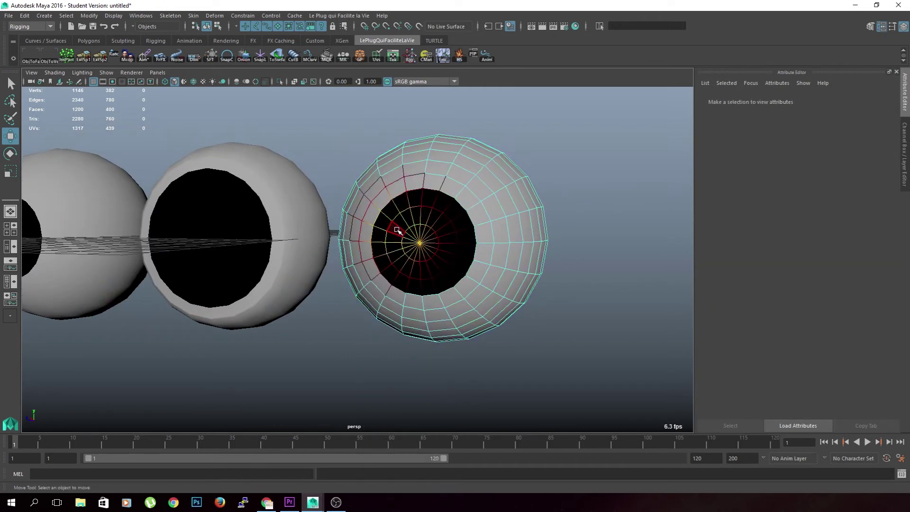
- Select pupille_petite's 20-face pupil ring, grow it across the iris, and scale it down
click(395, 235)
key(ctrl+shift+a)
click(396, 236)
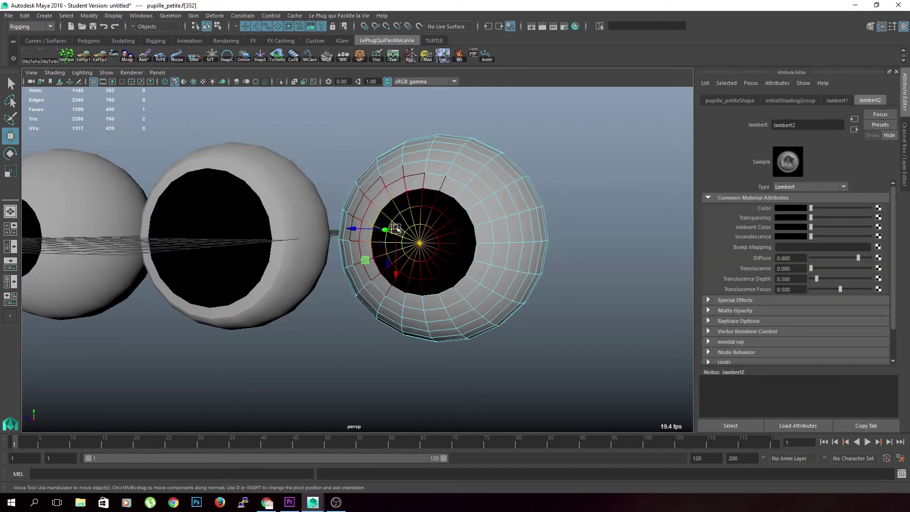
double_click(395, 223)
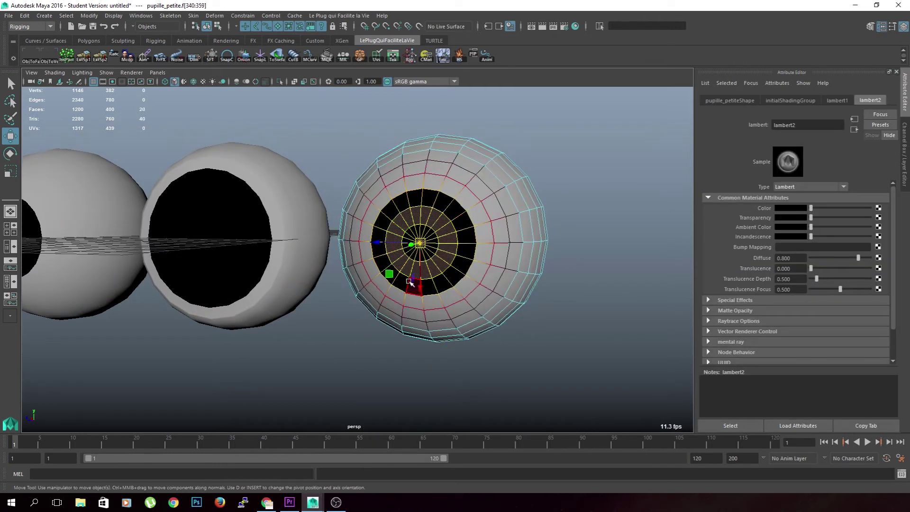
click(397, 222)
double_click(398, 222)
key(shift+period)
key(shift+period)
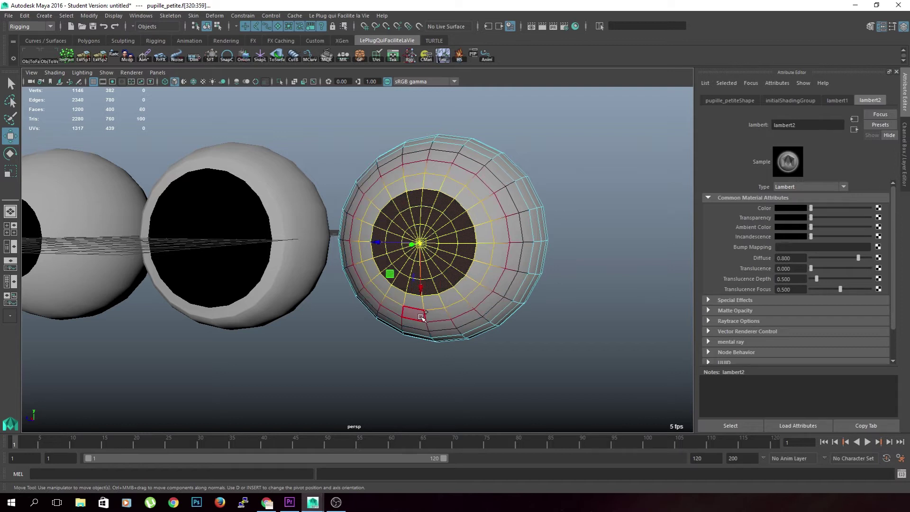
key(r)
mouse_move(388, 373)
alt+mouse_down()
mouse_move(512, 372)
mouse_move(451, 339)
alt+mouse_up()
key(w)
- Push the edge loop around the small pupil outward along X
click(441, 283)
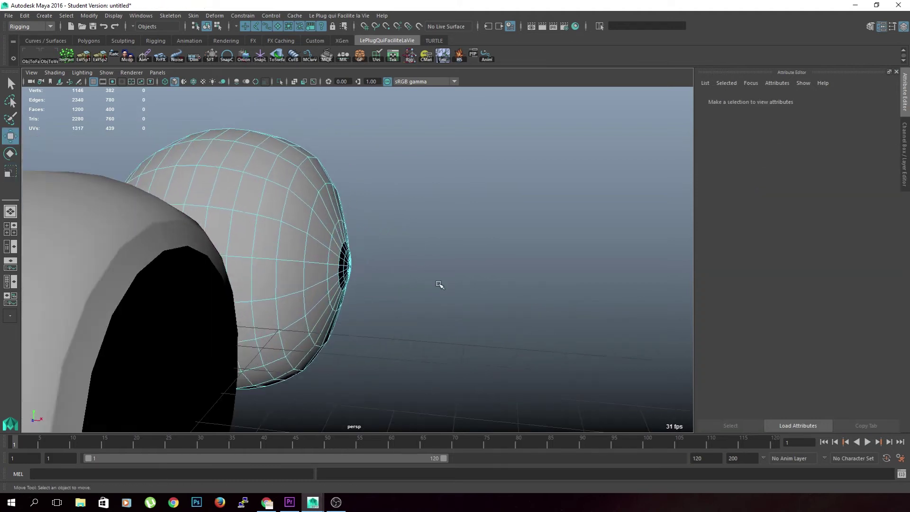
scroll(441, 282, up, 3)
right_drag(327, 213, 326, 188)
double_click(328, 236)
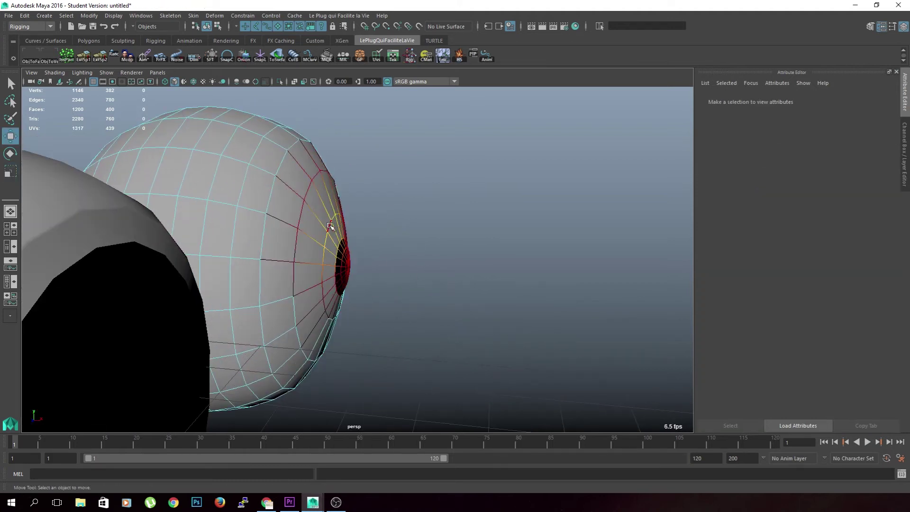
drag(384, 269, 390, 273)
click(471, 300)
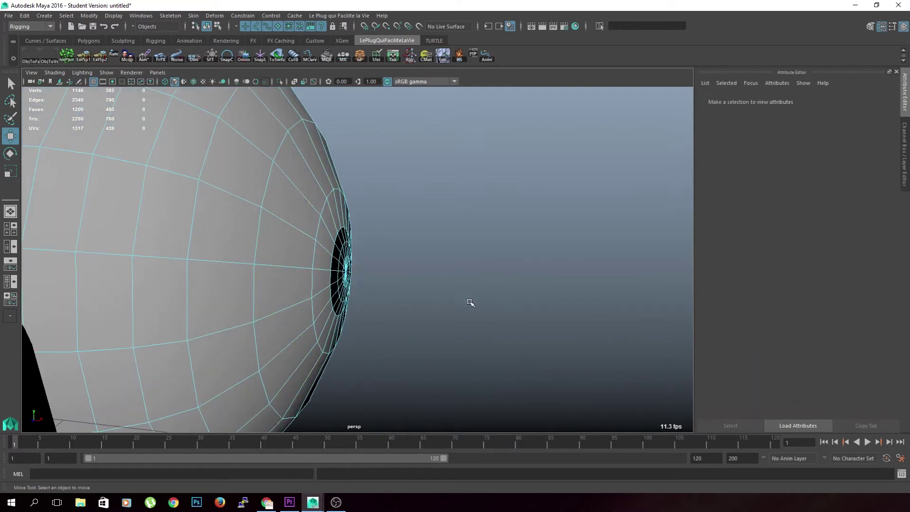
scroll(427, 303, down, 5)
mouse_move(378, 309)
alt+mouse_down()
mouse_move(359, 327)
mouse_move(358, 309)
alt+mouse_up()
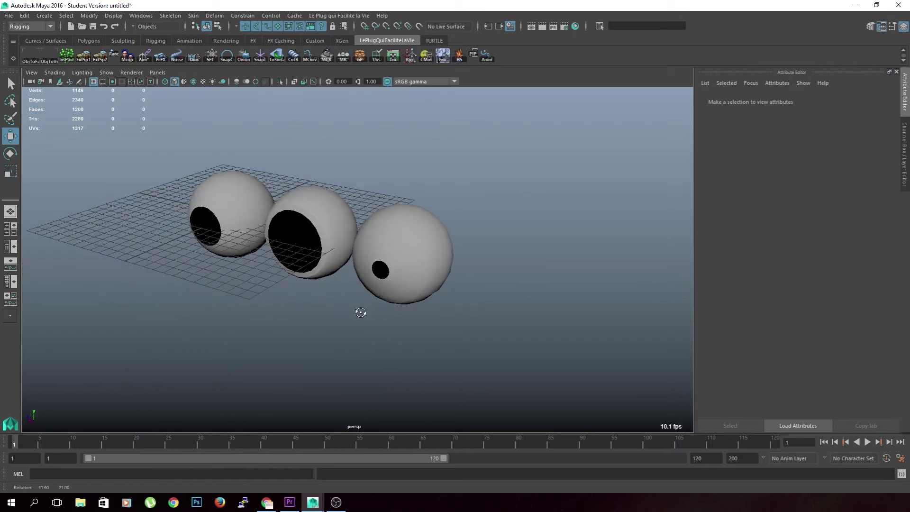
- Select pupille_petite and puille_grosse, then the base eyeball pSphere1 last
click(379, 259)
click(278, 233)
alt+drag(277, 233, 372, 314)
click(301, 263)
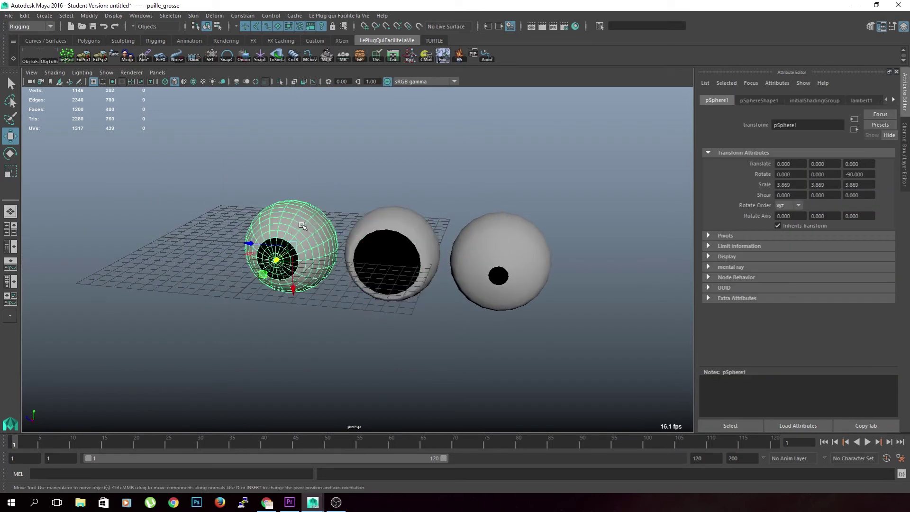
alt+drag(304, 311, 361, 304)
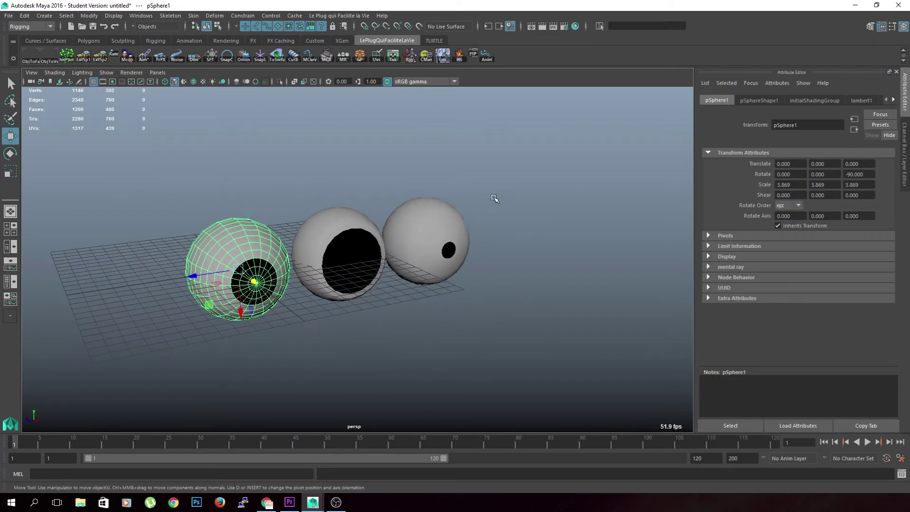
click(448, 228)
shift+click(352, 223)
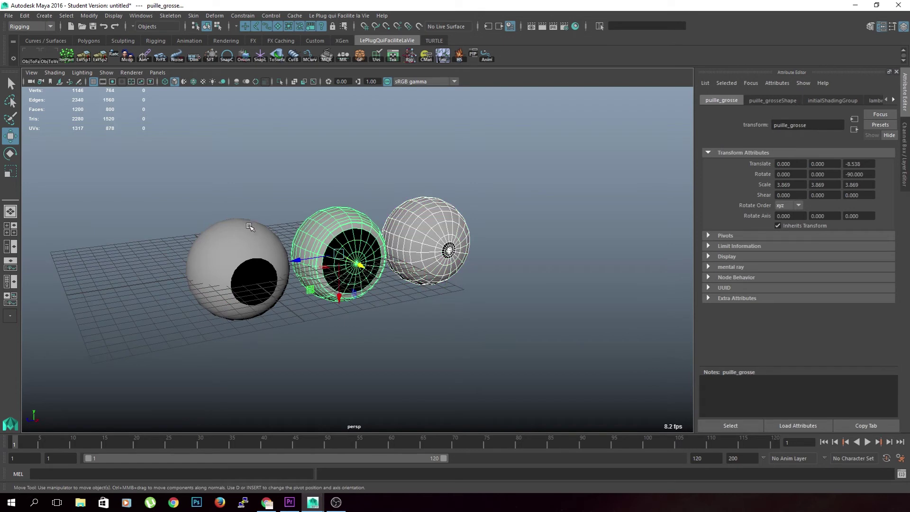
shift+click(249, 227)
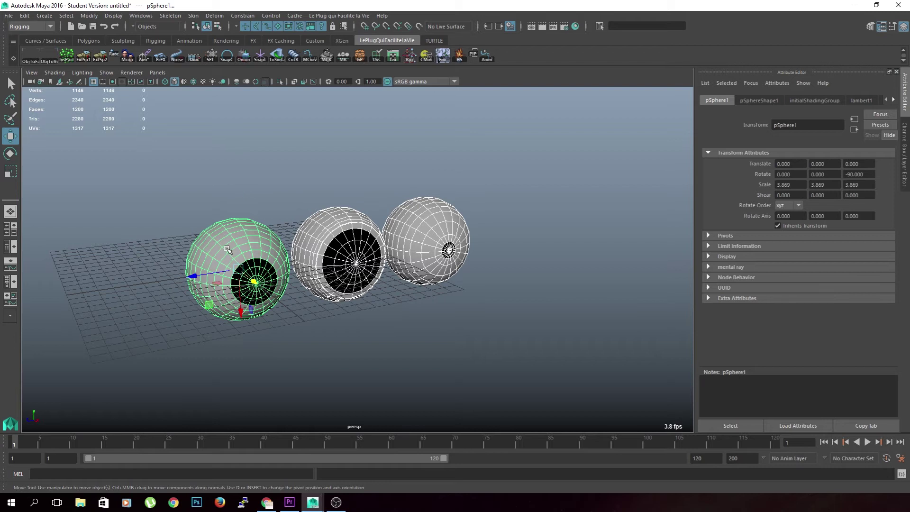
- Open the Blend Shape options and name the node Pupille_BS
click(214, 15)
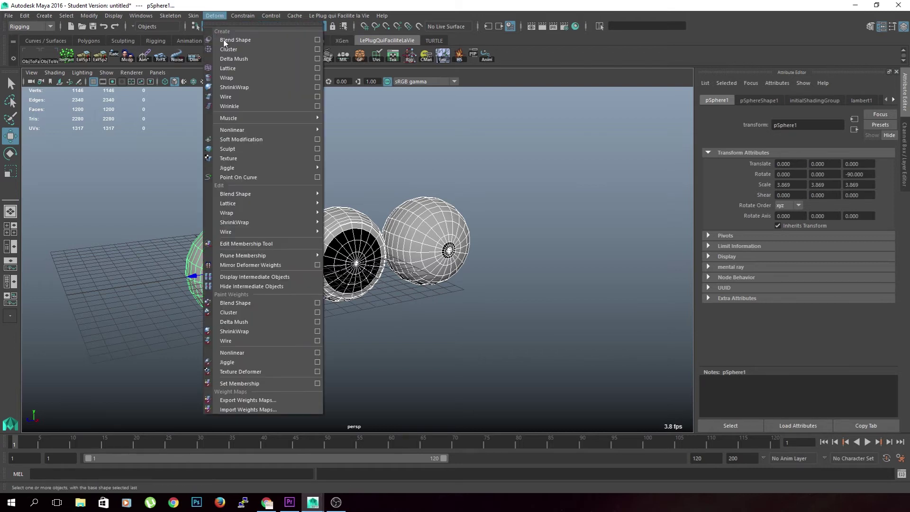
click(316, 39)
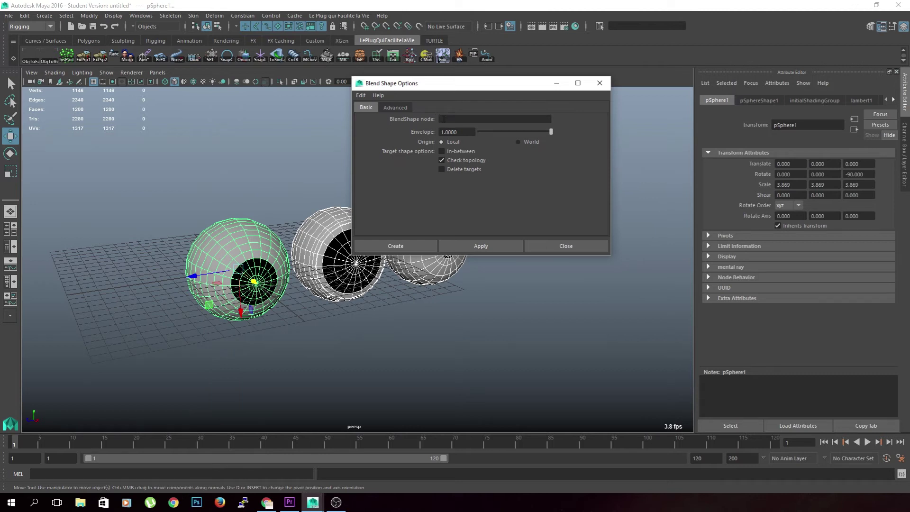
text(Pupille_BS)
- Create the Pupille_BS blend shape and expand its target weights in the Channel Box
click(369, 246)
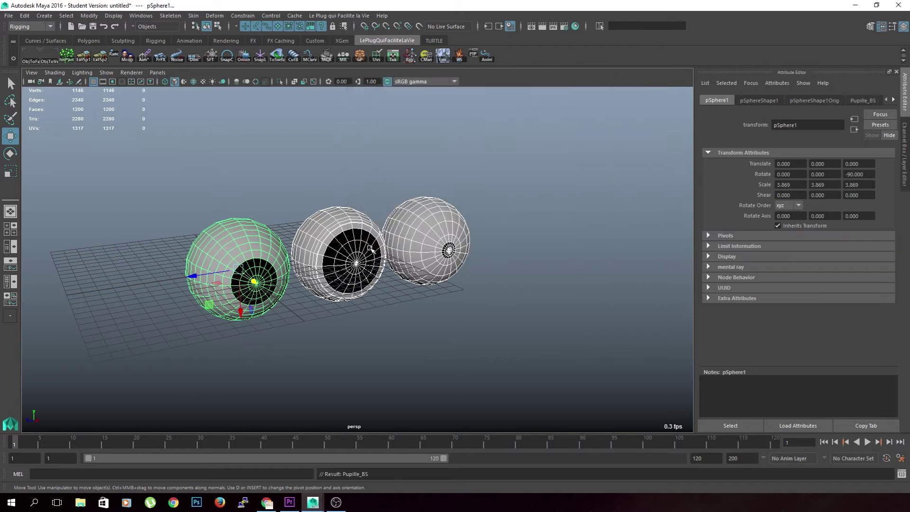
click(904, 140)
key(5)
alt+drag(411, 319, 256, 284)
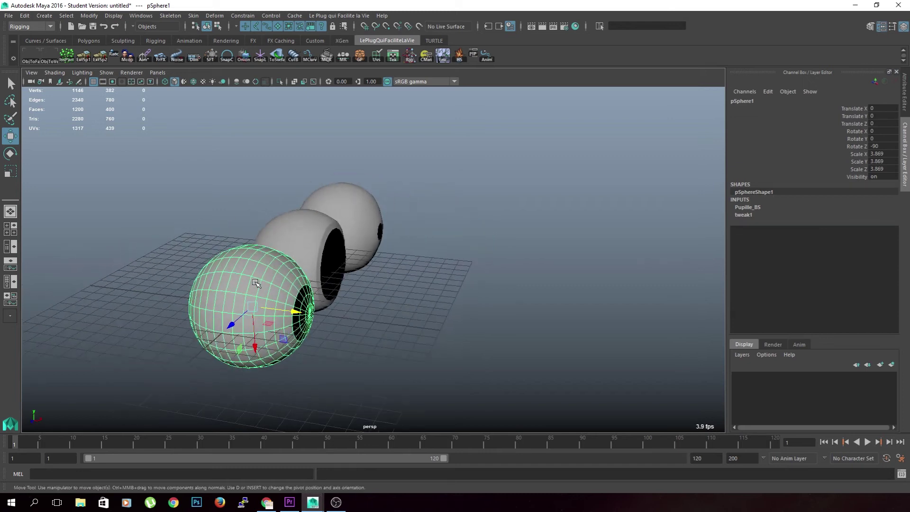
scroll(256, 283, up, 3)
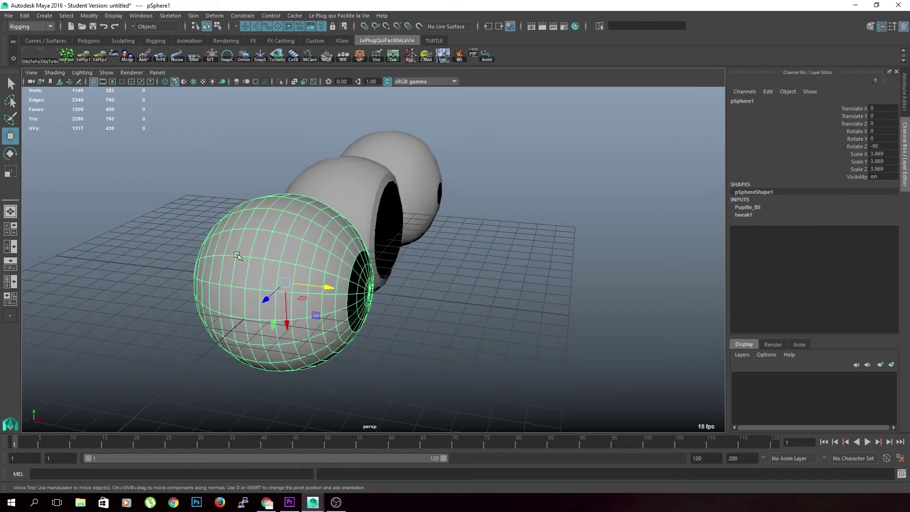
click(772, 209)
- Test the targets, dropping puille_grosse to 0 and raising pupille_petite to 1
click(844, 222)
mouse_move(626, 237)
middle_down()
mouse_move(602, 237)
mouse_move(649, 238)
mouse_move(558, 238)
mouse_move(642, 247)
mouse_move(622, 246)
middle_up()
click(847, 231)
mouse_move(622, 246)
alt+mouse_down()
mouse_move(509, 278)
mouse_move(463, 305)
alt+mouse_up()
mouse_move(463, 305)
middle_down()
mouse_move(298, 323)
mouse_move(508, 324)
middle_up()
click(849, 222)
mouse_move(404, 232)
middle_down()
mouse_move(548, 237)
mouse_move(435, 242)
mouse_move(532, 260)
middle_up()
alt+drag(533, 260, 599, 266)
- Reset pupille_petite to 0 and raise puille_grosse to widen the pupil
click(845, 230)
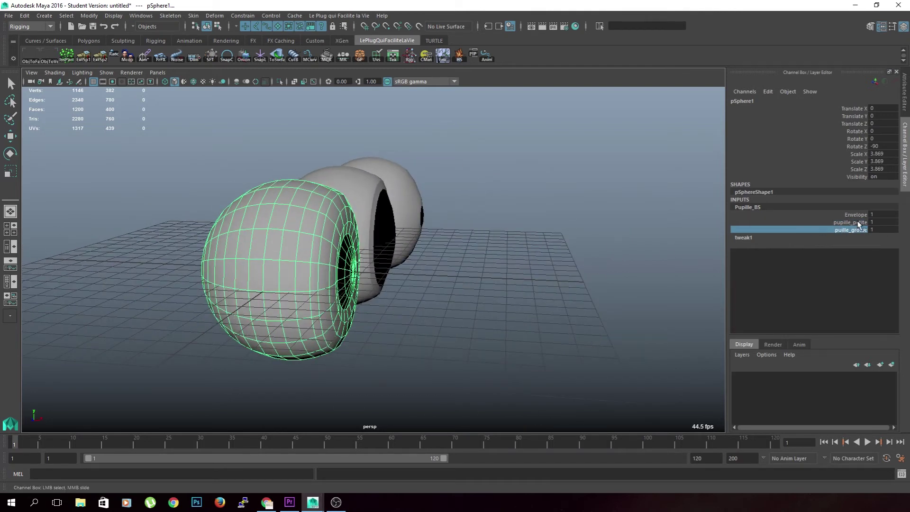
double_click(879, 229)
text(0)
key(Return)
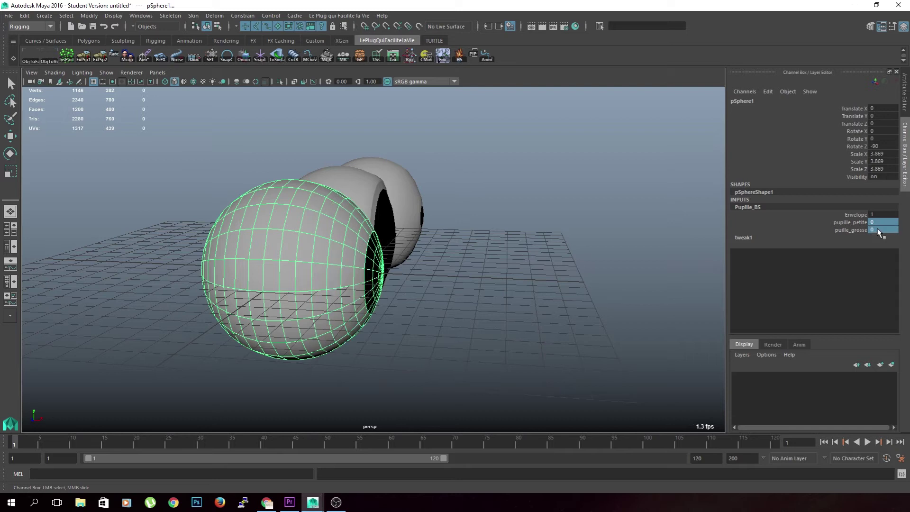
click(849, 230)
middle_drag(569, 260, 612, 260)
mouse_move(516, 272)
alt+mouse_down()
mouse_move(586, 258)
mouse_move(484, 325)
alt+mouse_up()
click(585, 258)
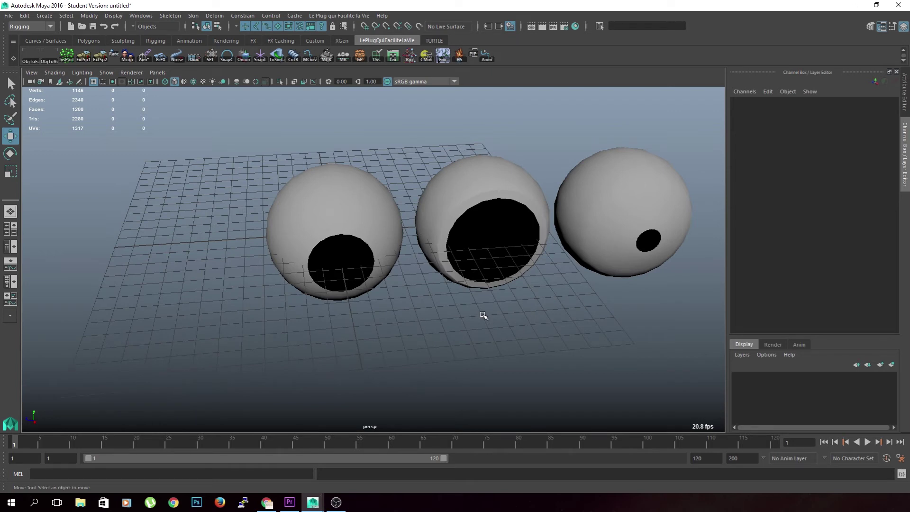
- Select the base eyeball and test the pupille_petite weight on the pupil
scroll(476, 338, down, 2)
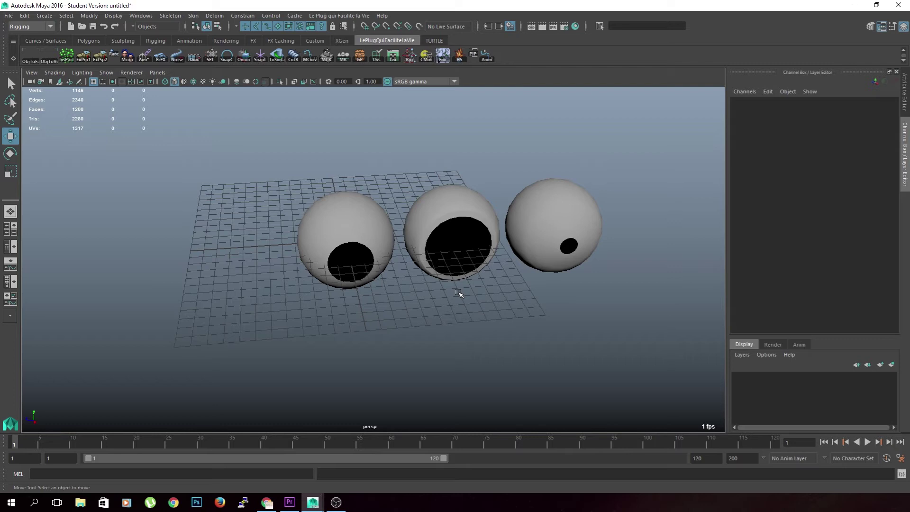
scroll(479, 305, down, 3)
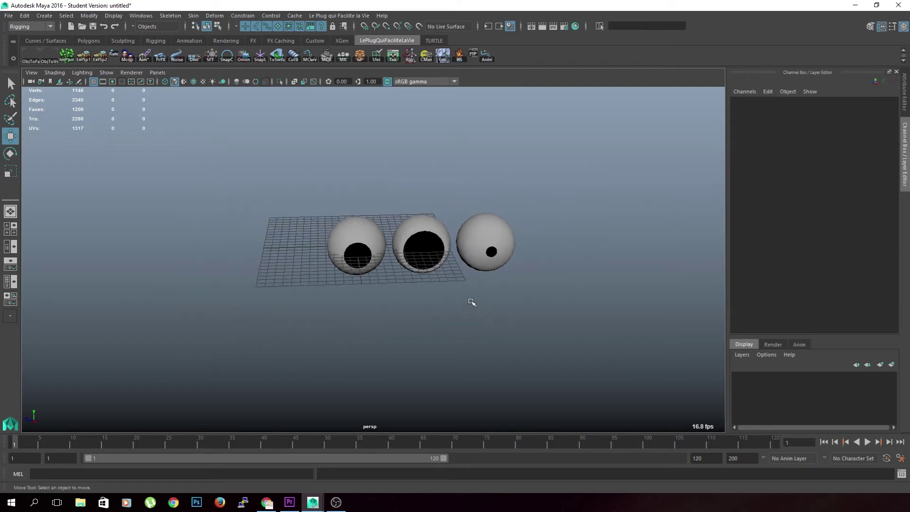
click(379, 237)
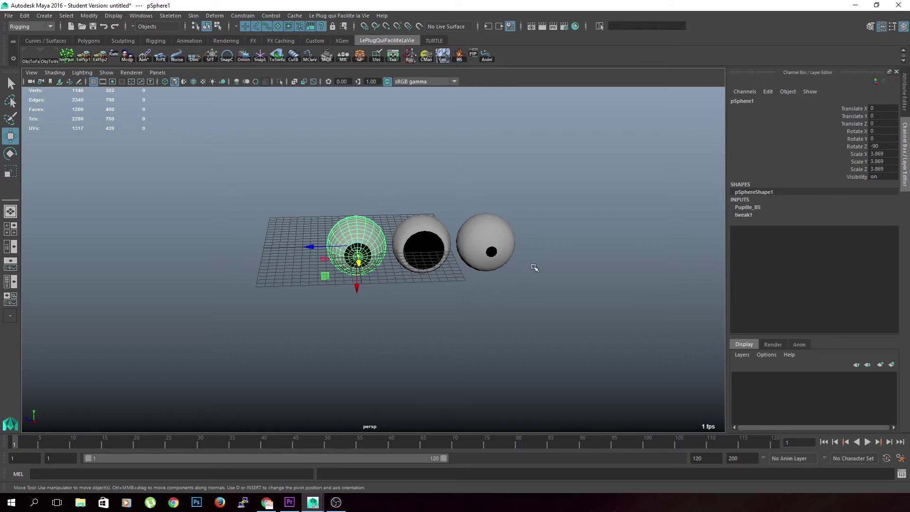
click(776, 208)
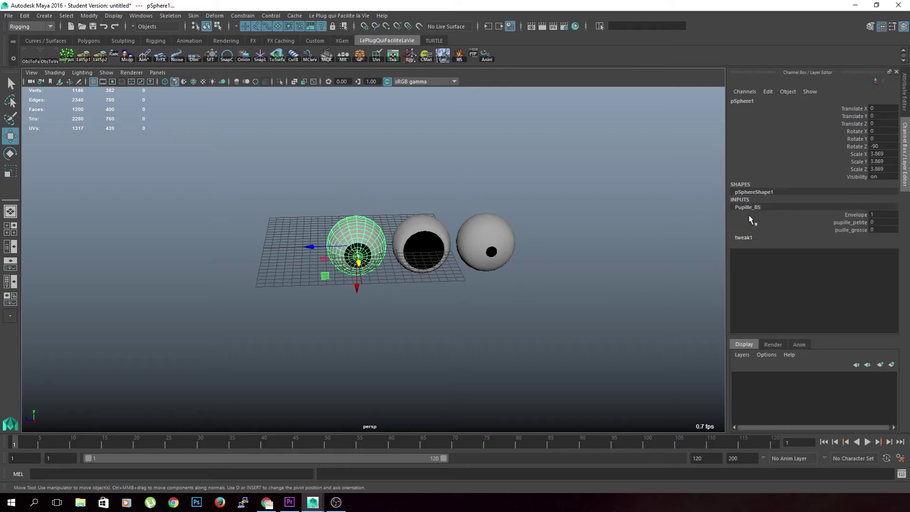
click(835, 222)
middle_drag(624, 228, 588, 232)
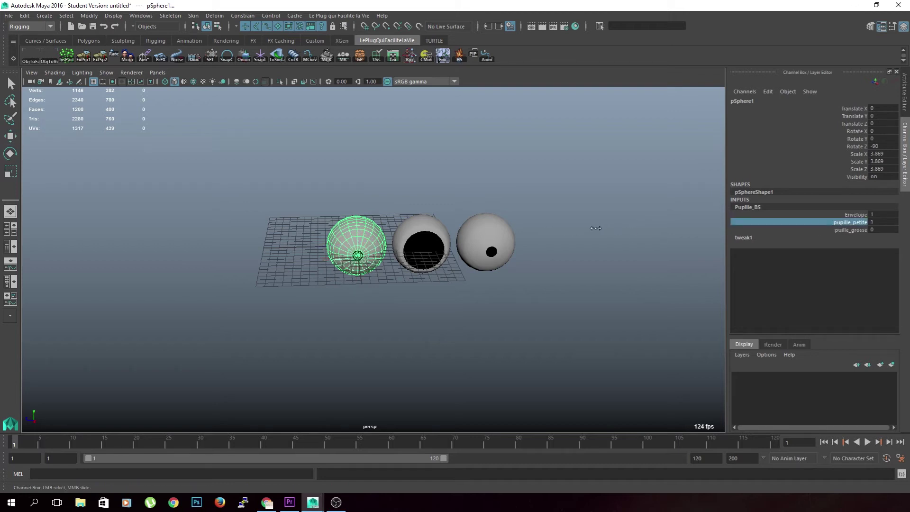
- Delete the middle and right target eyeballs
click(607, 269)
drag(573, 170, 393, 310)
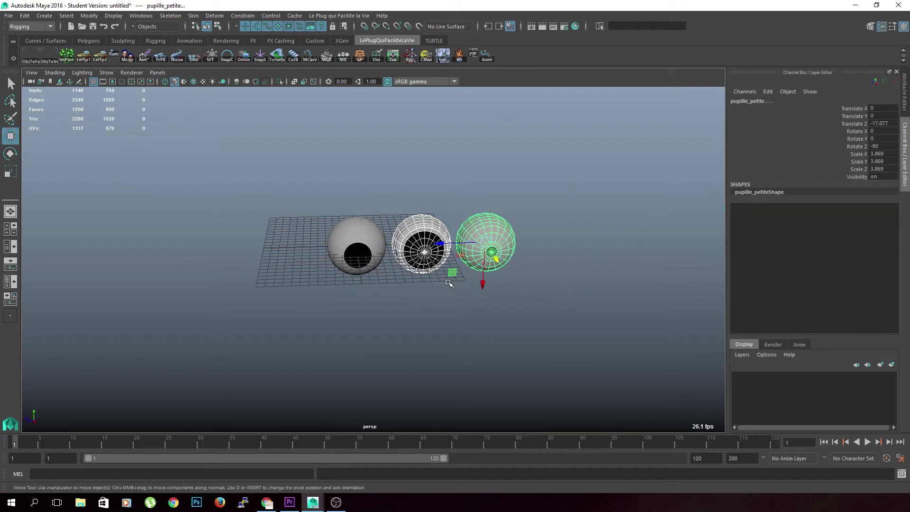
key(Delete)
- Retest the pupille_petite weight on the remaining eyeball to confirm the blend shape works
click(336, 229)
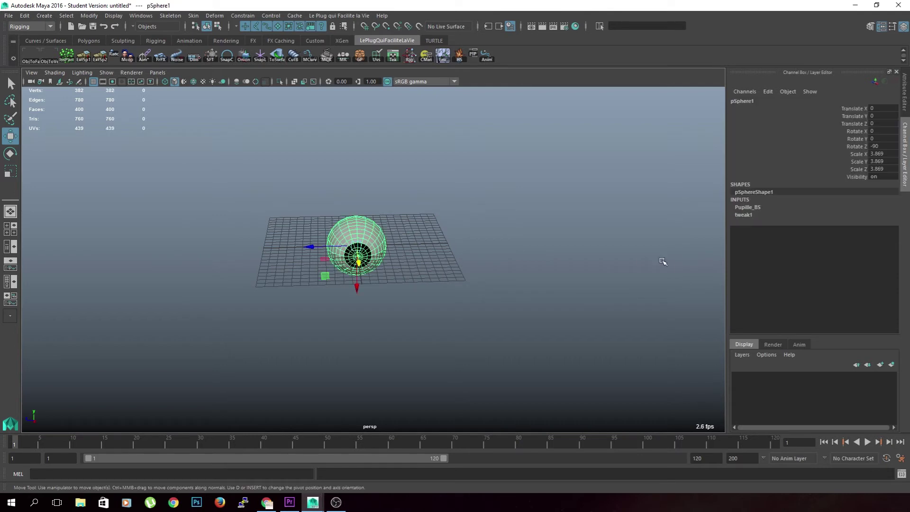
click(753, 207)
click(850, 222)
mouse_move(437, 230)
middle_down()
mouse_move(467, 230)
mouse_move(465, 247)
mouse_move(433, 286)
middle_up()
scroll(463, 267, up, 3)
click(464, 267)
alt+drag(463, 267, 396, 299)
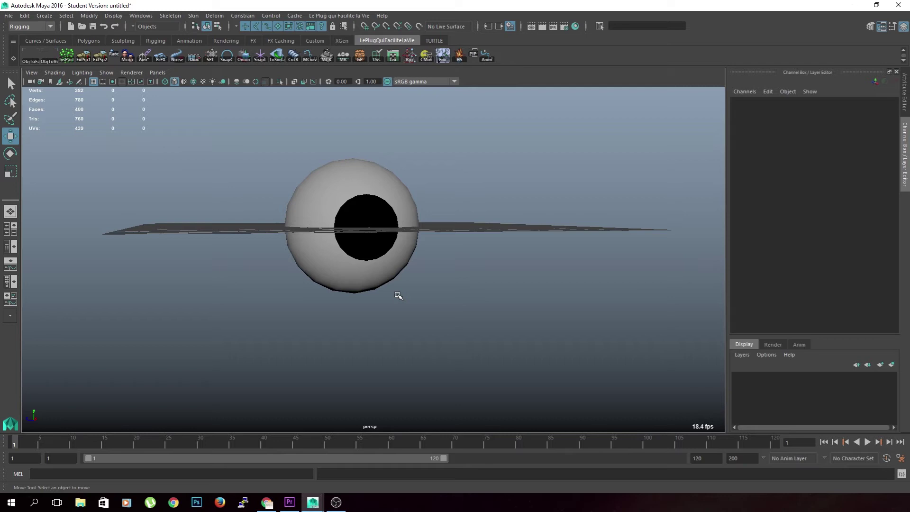
click(373, 168)
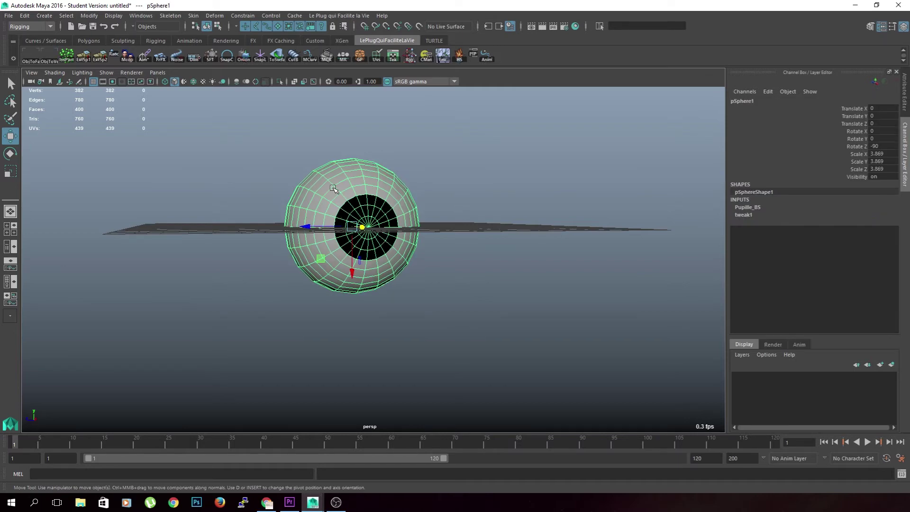
mouse_move(400, 226)
alt+mouse_down()
mouse_move(495, 260)
mouse_move(407, 245)
alt+mouse_up()
alt+middle_drag(407, 244, 431, 255)
scroll(430, 255, down, 2)
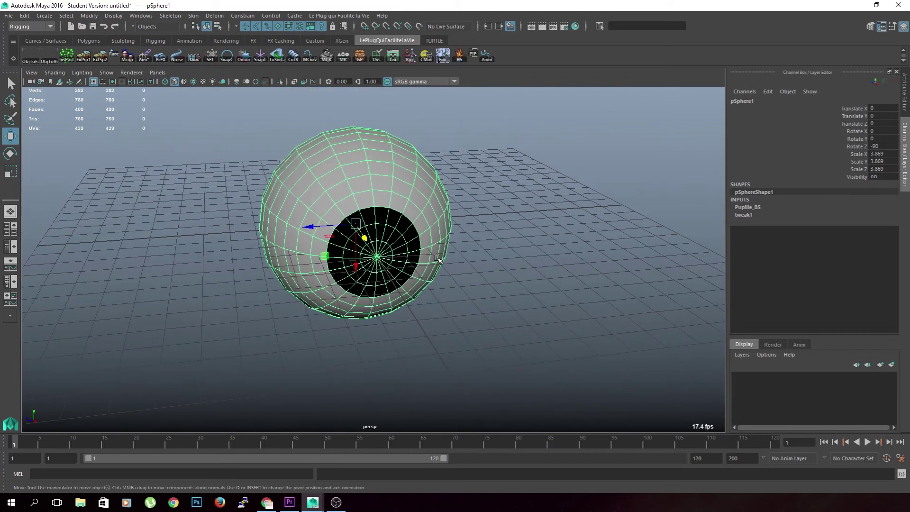
alt+drag(431, 256, 477, 249)
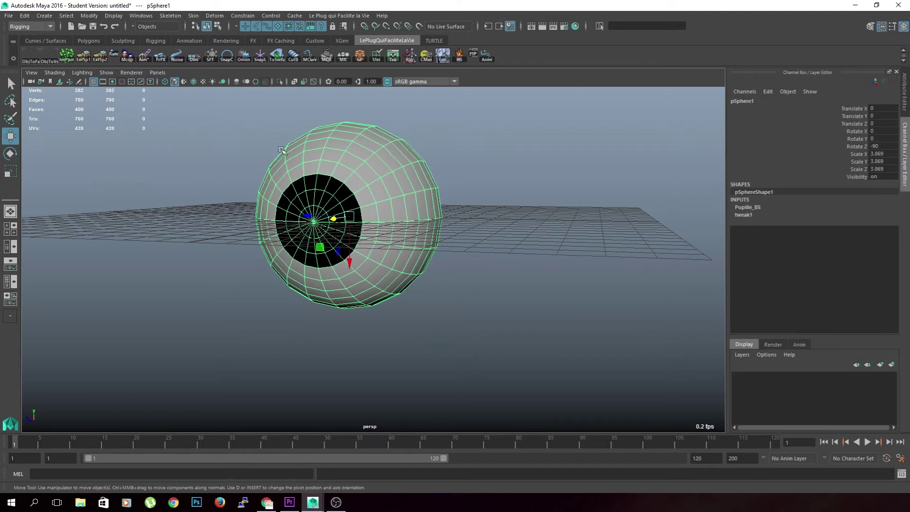
click(762, 208)
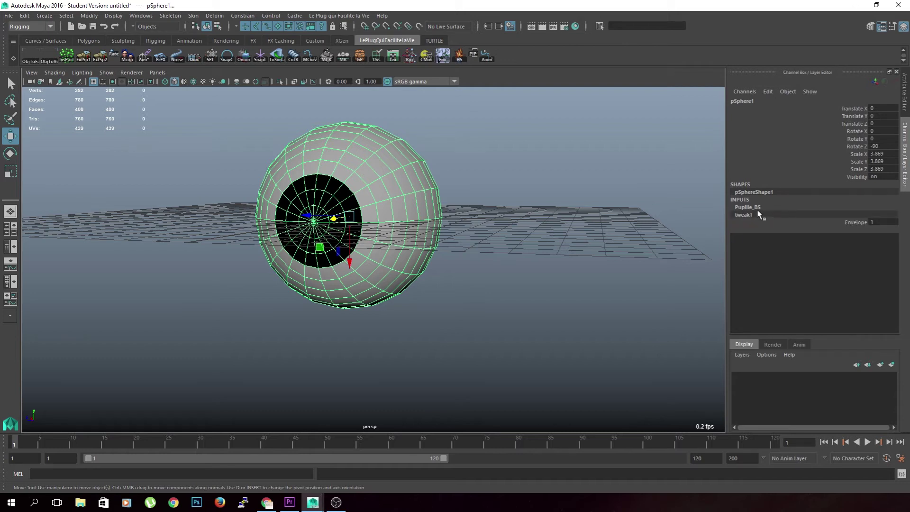
click(850, 222)
mouse_move(603, 235)
middle_down()
mouse_move(642, 237)
mouse_move(502, 229)
middle_up()
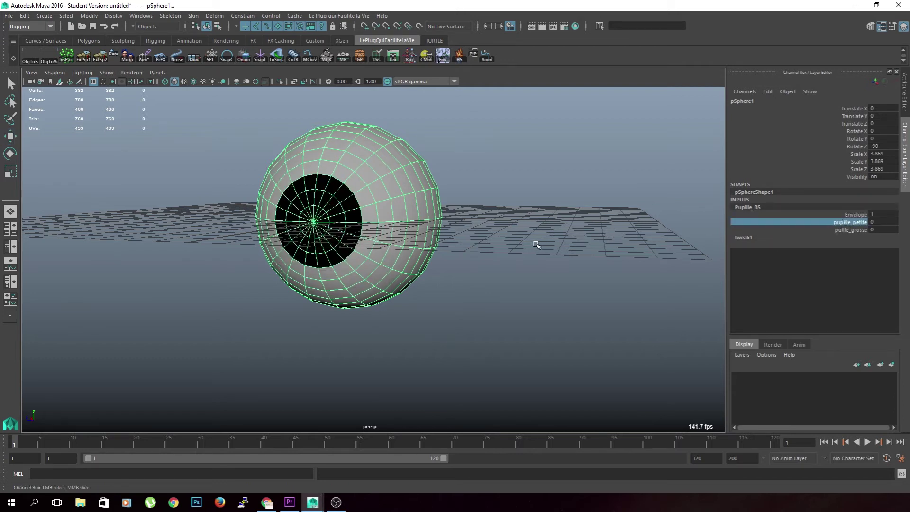
key(w)
click(493, 184)
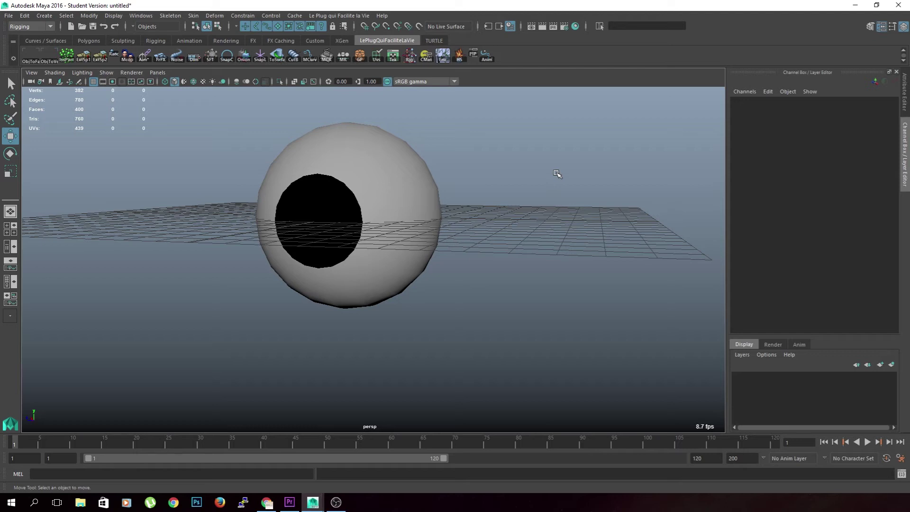
mouse_move(522, 168)
alt+mouse_down()
mouse_move(523, 219)
mouse_move(463, 204)
mouse_move(460, 211)
alt+mouse_up()
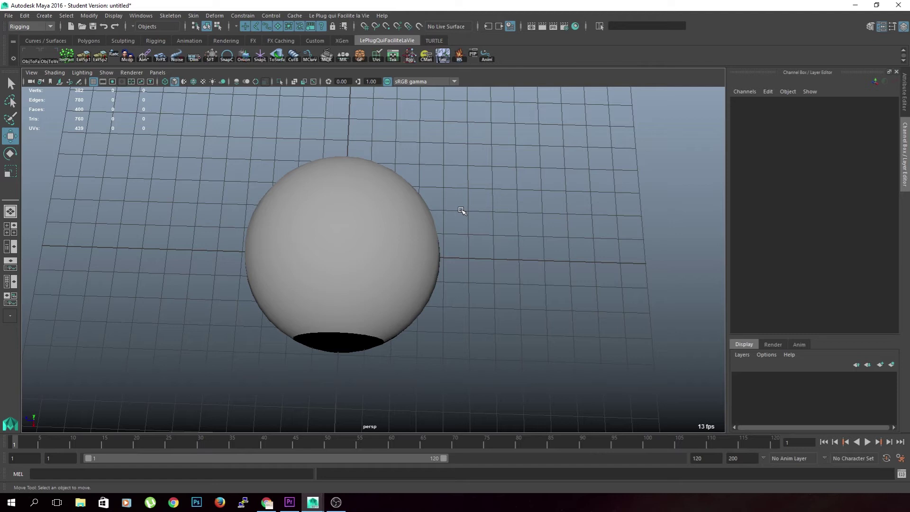
- Create a NURBS circle and place it in front of the eye opening
click(42, 41)
click(29, 56)
mouse_move(298, 256)
mouse_down()
mouse_move(429, 258)
mouse_move(438, 272)
mouse_up()
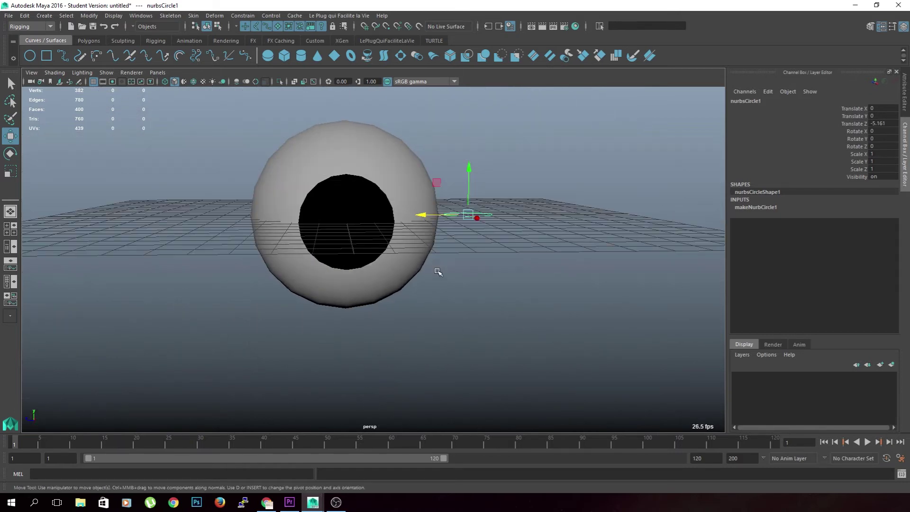
key(e)
alt+drag(455, 221, 385, 253)
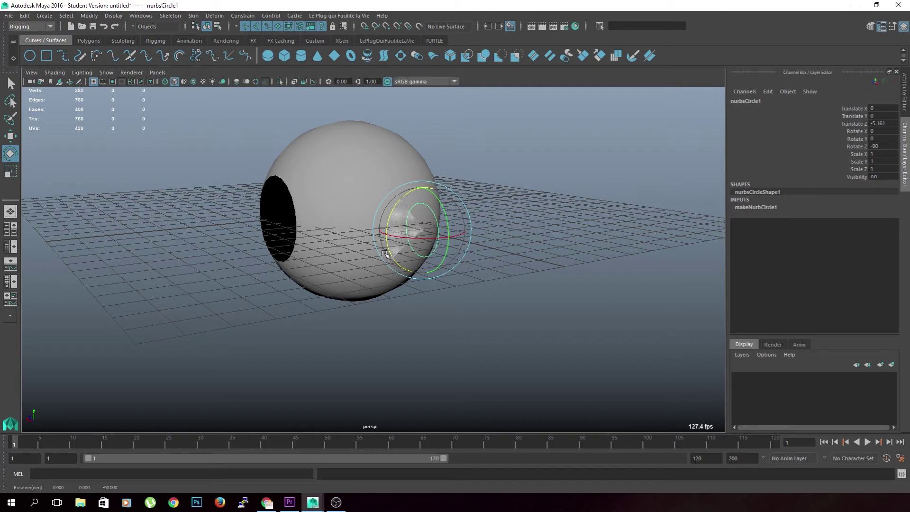
alt+drag(386, 284, 398, 308)
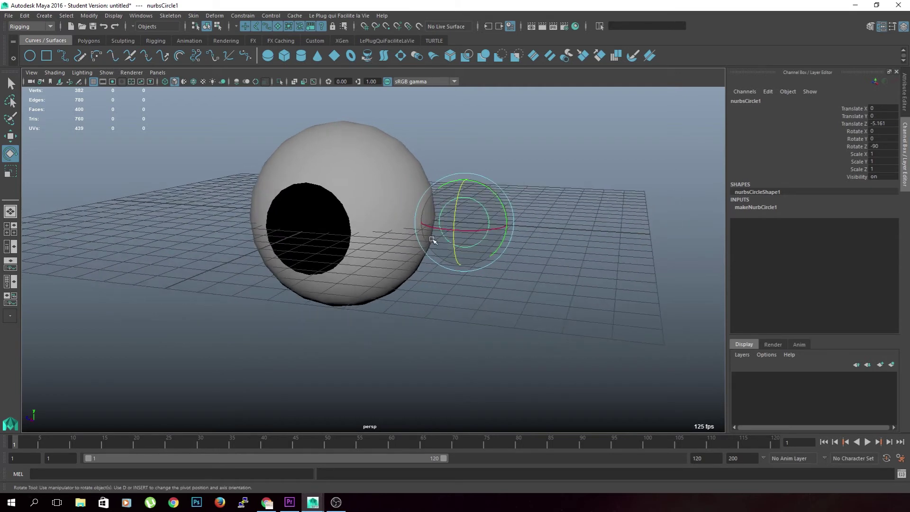
- Freeze the circle's transformations and delete its construction history
click(89, 15)
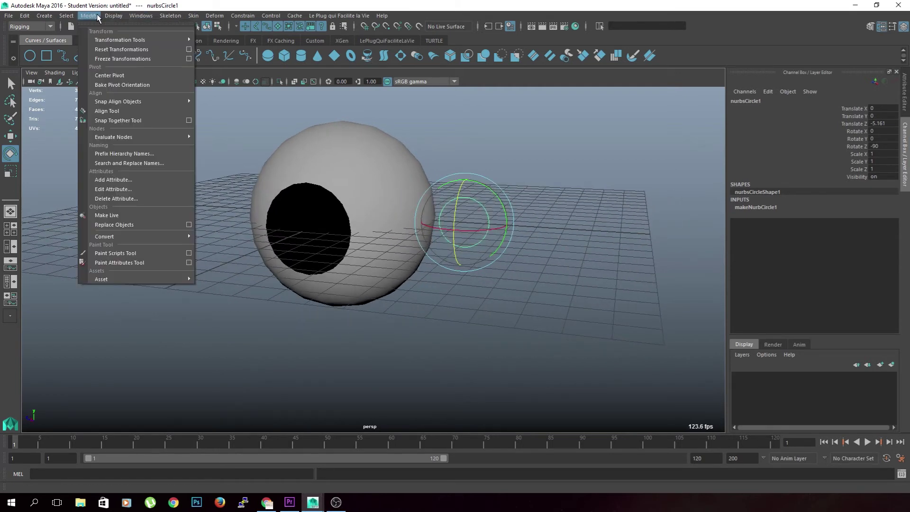
click(121, 58)
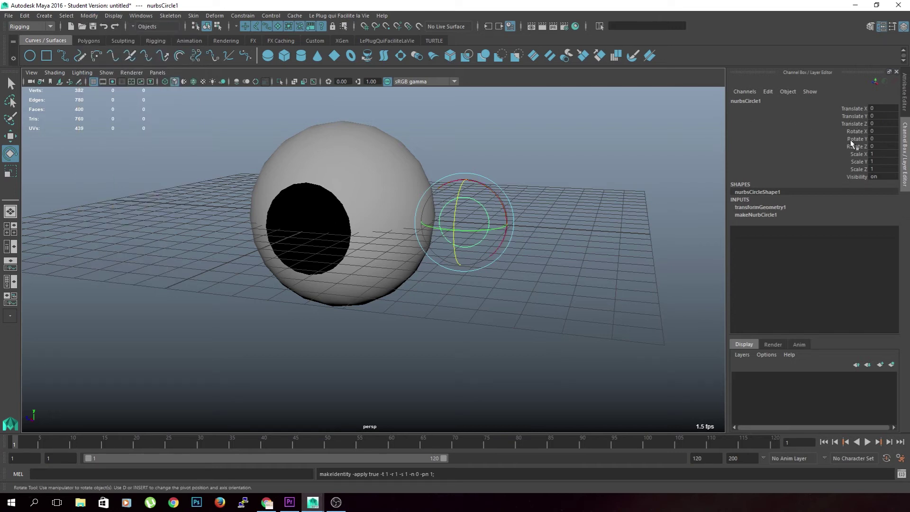
click(28, 16)
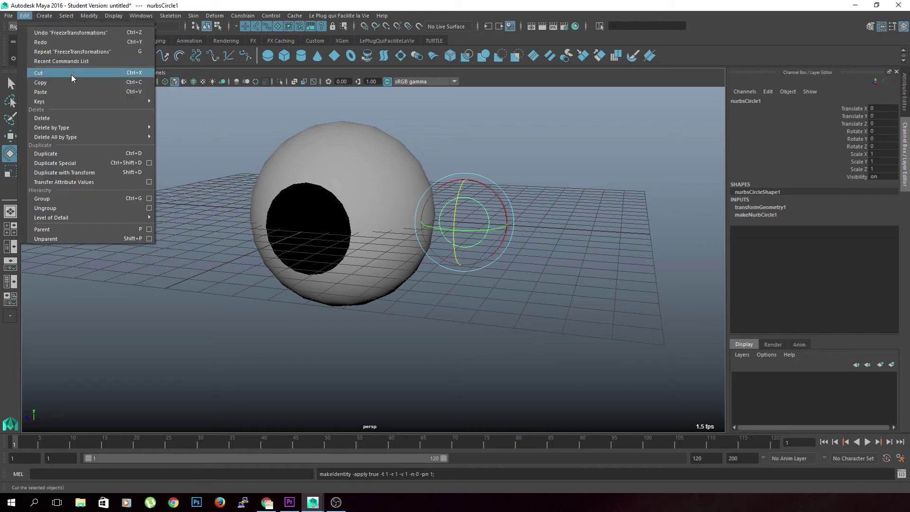
click(176, 128)
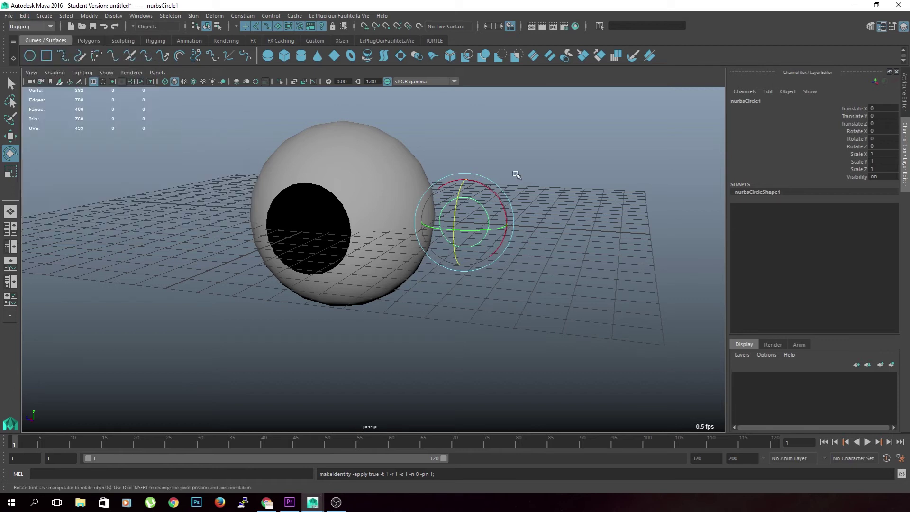
- Rename the circle CTI_Pupille
click(561, 158)
click(487, 209)
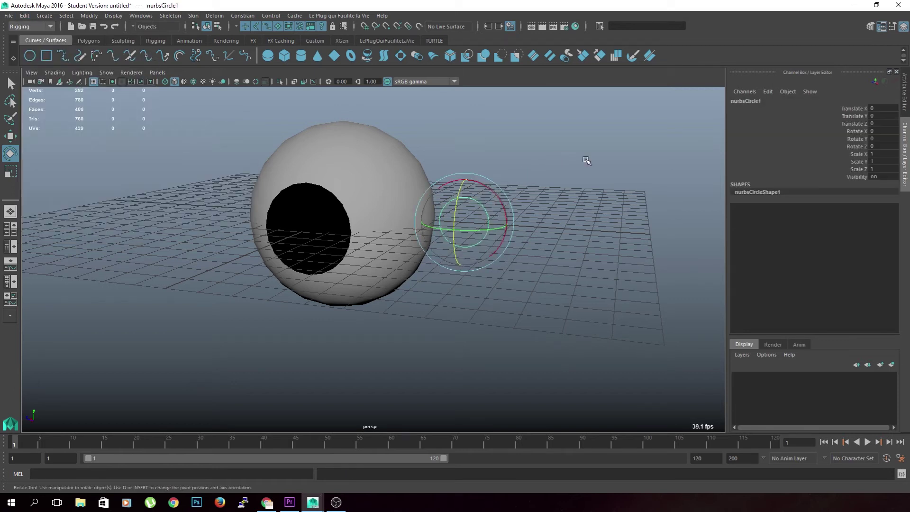
click(811, 92)
click(795, 116)
double_click(781, 101)
text(d)
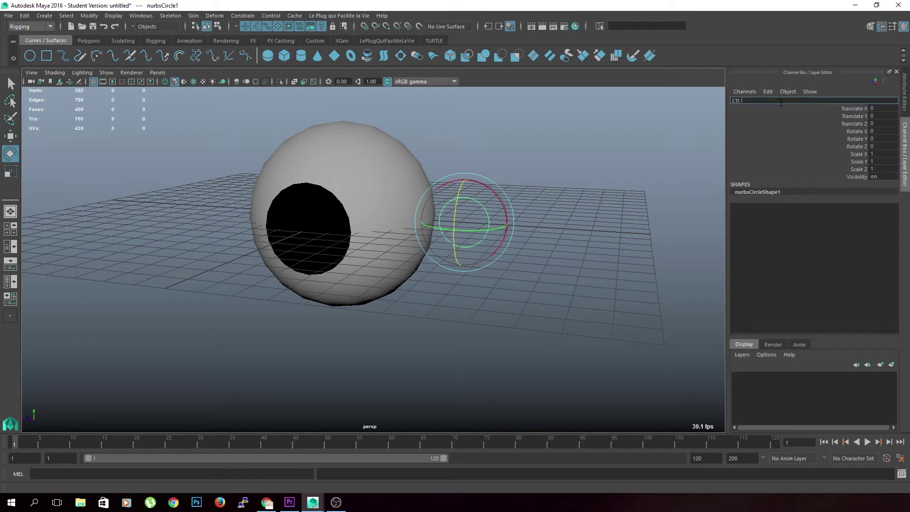
text(_Pupille)
key(Return)
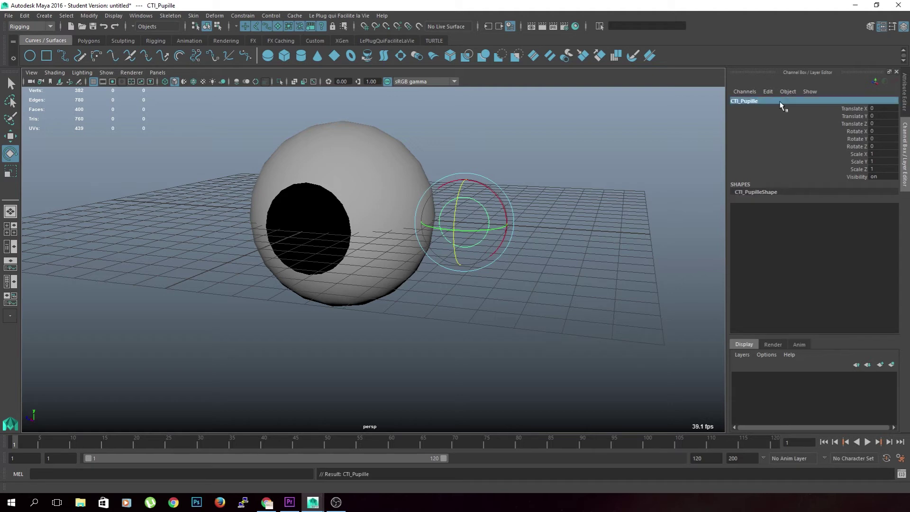
- Move the CTI_Pupille circle along X to about 3.505, beside the eyeball
click(505, 289)
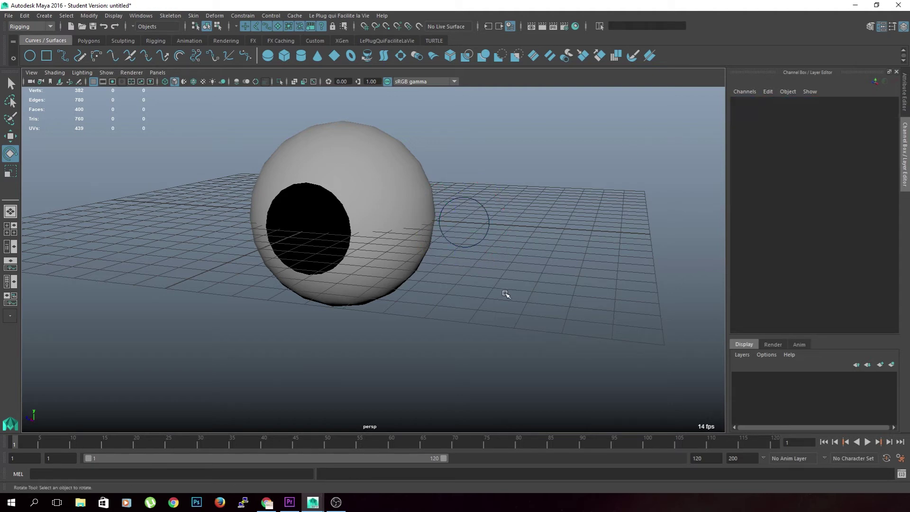
alt+drag(506, 296, 509, 250)
mouse_move(467, 281)
alt+mouse_down()
mouse_move(493, 283)
mouse_move(451, 300)
mouse_move(492, 245)
mouse_move(432, 308)
alt+mouse_up()
click(490, 247)
key(w)
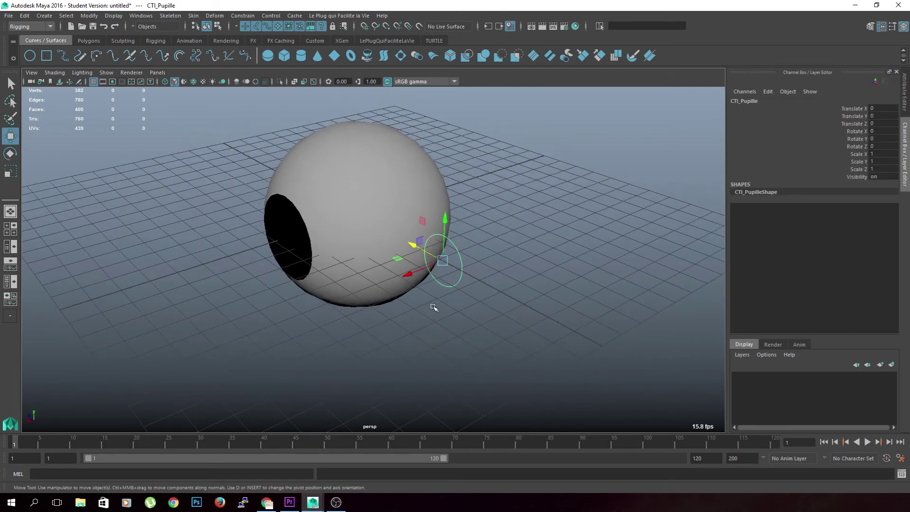
mouse_move(408, 276)
mouse_down()
mouse_move(342, 300)
mouse_move(274, 298)
mouse_up()
drag(240, 264, 288, 294)
- Check the circle's placement from a front view and clear the selection
click(382, 311)
alt+drag(382, 311, 416, 309)
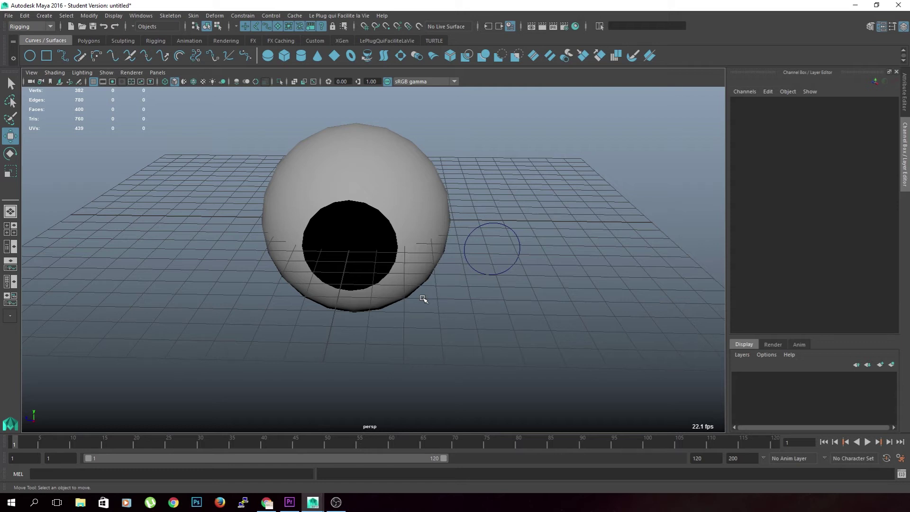
drag(532, 203, 486, 243)
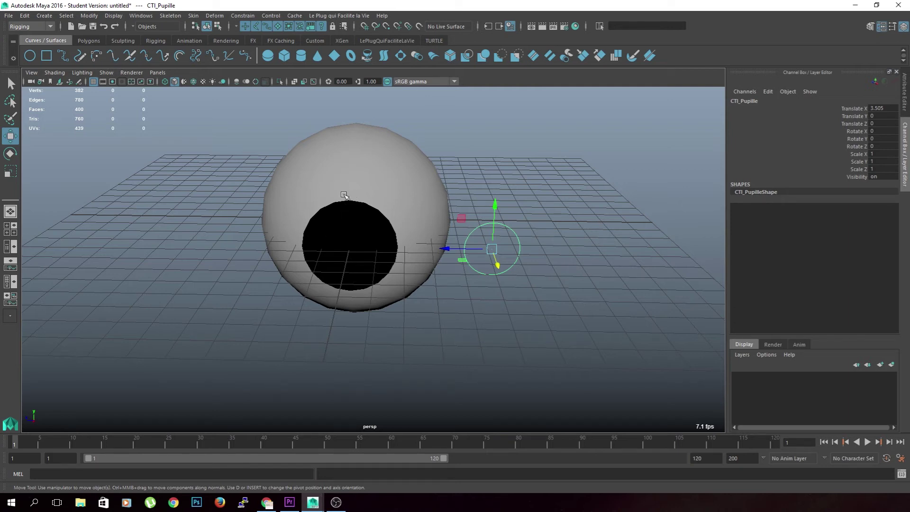
click(501, 298)
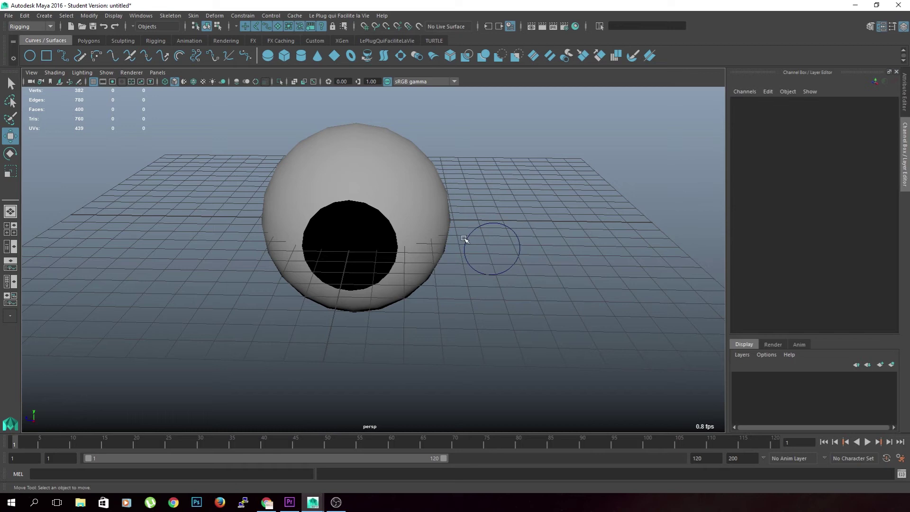
click(37, 28)
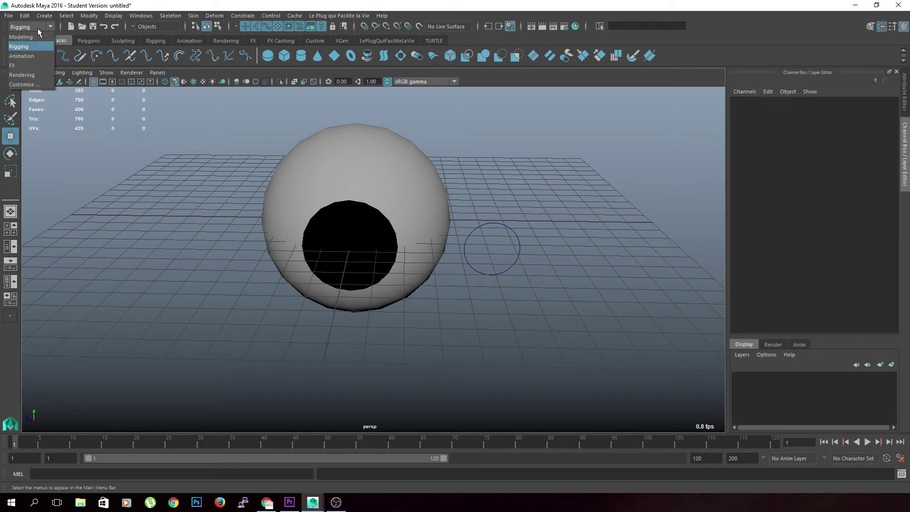
- Switch to the Animation menu set and open Key > Set Driven Key, moving the window aside
click(37, 58)
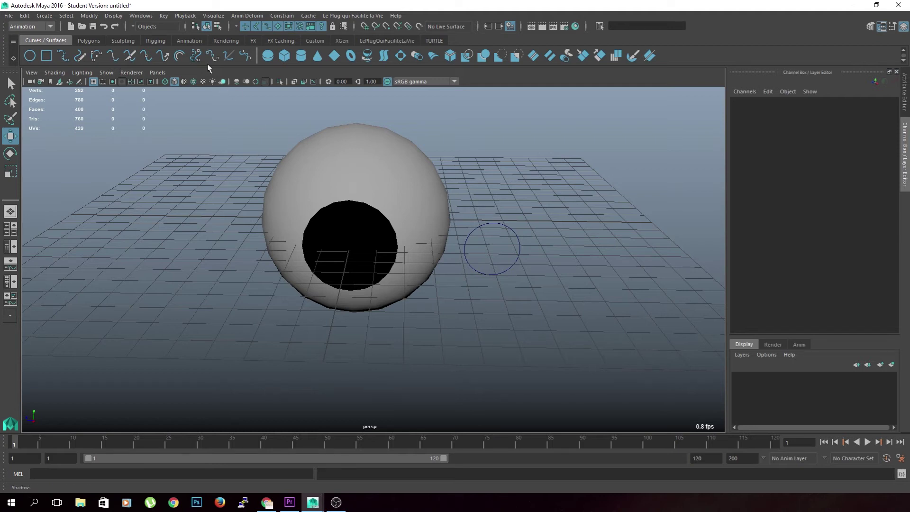
click(164, 15)
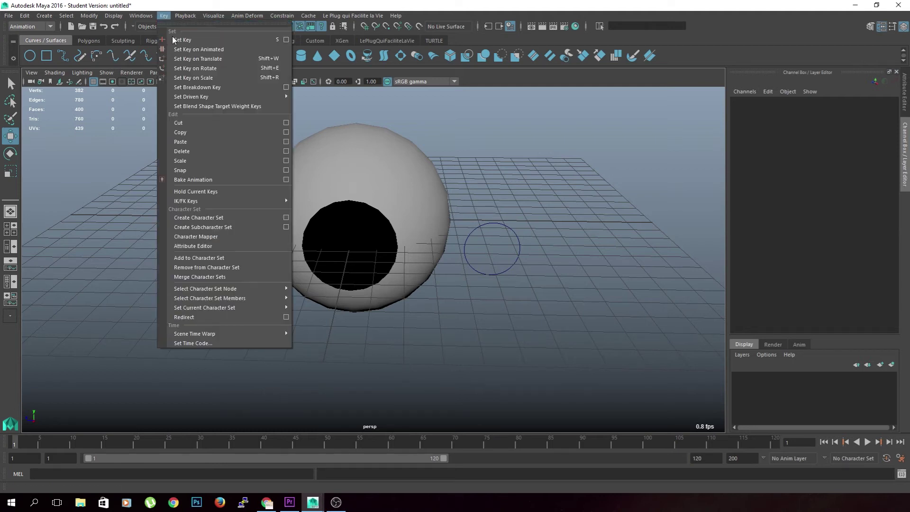
mouse_move(206, 97)
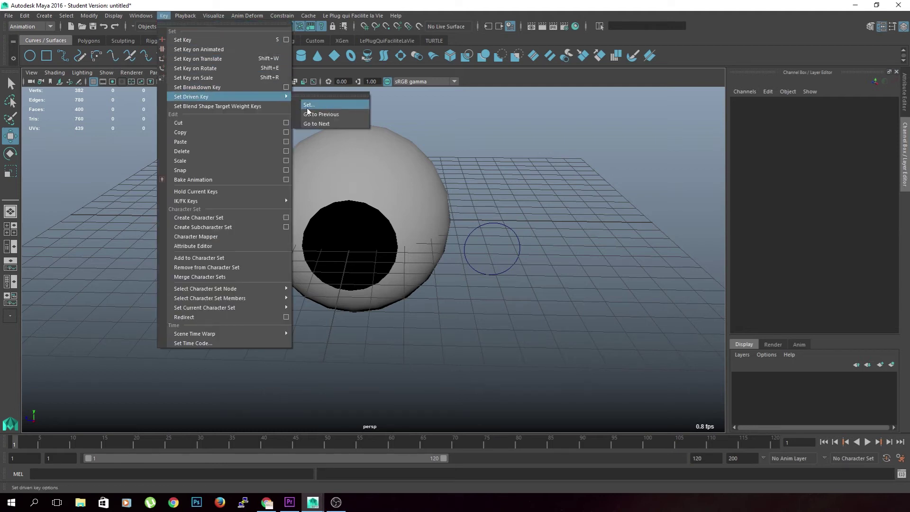
click(330, 106)
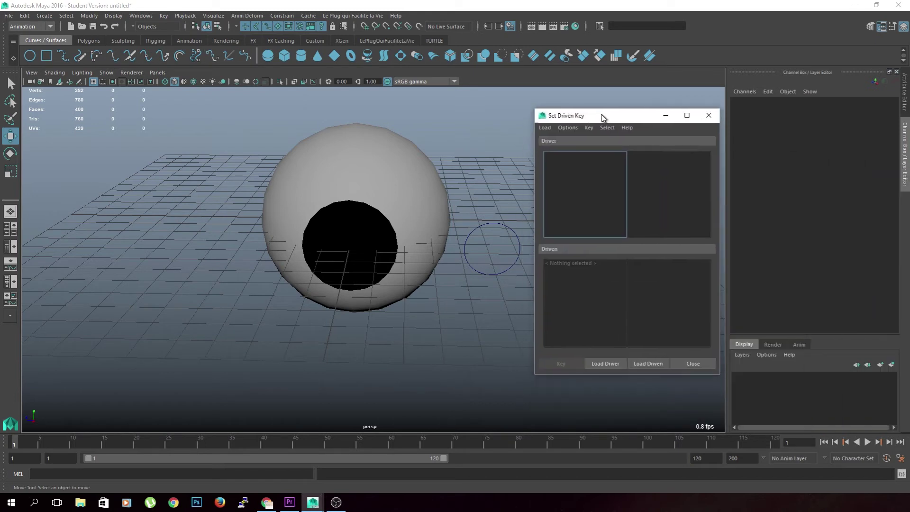
drag(738, 164, 601, 108)
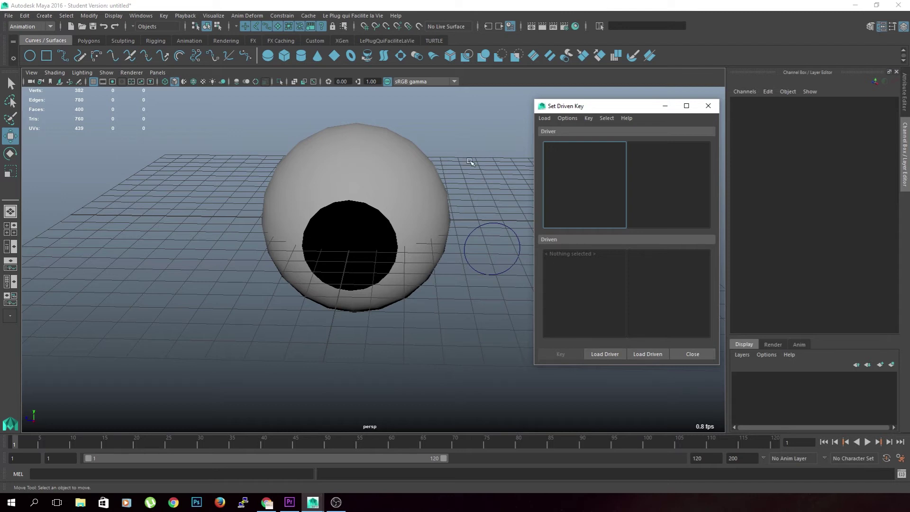
- Select the eyeball sphere and try loading it as the driven object
click(399, 170)
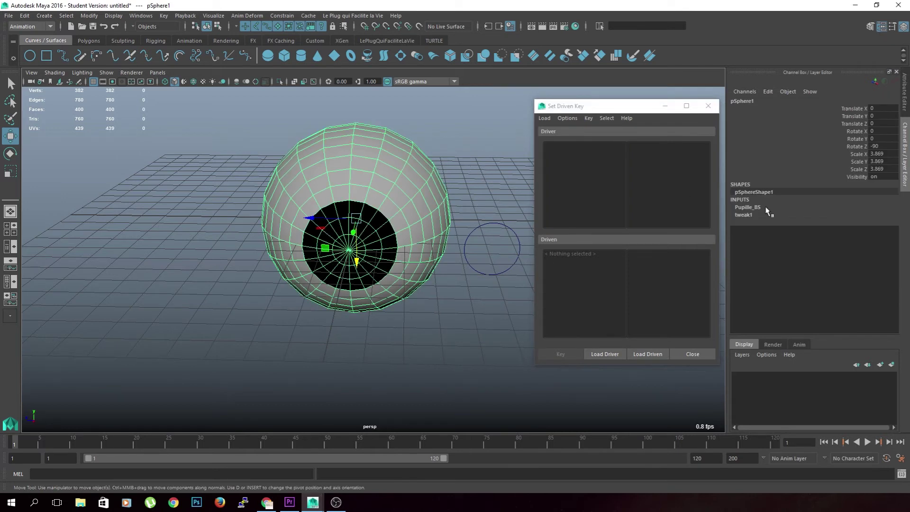
click(749, 207)
click(494, 161)
click(429, 167)
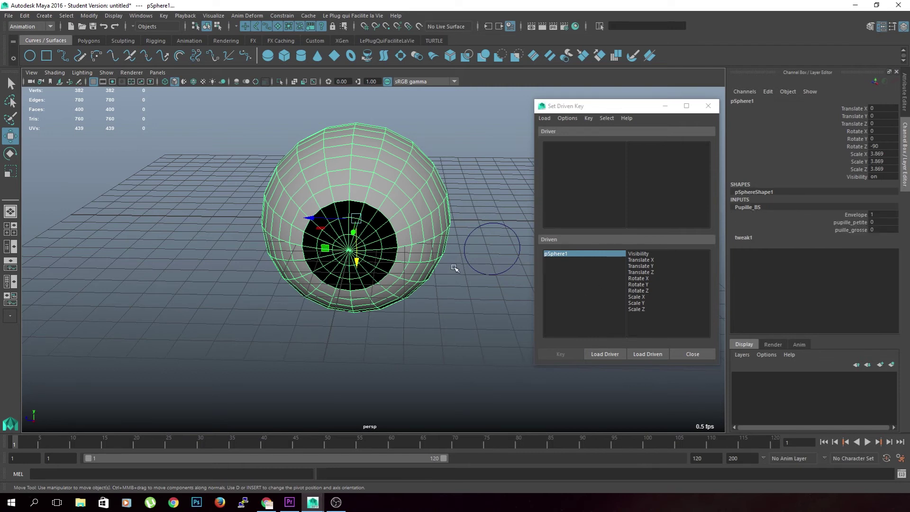
- Locate the Pupille_BS blend shape node in the Node Editor
click(141, 15)
mouse_move(168, 77)
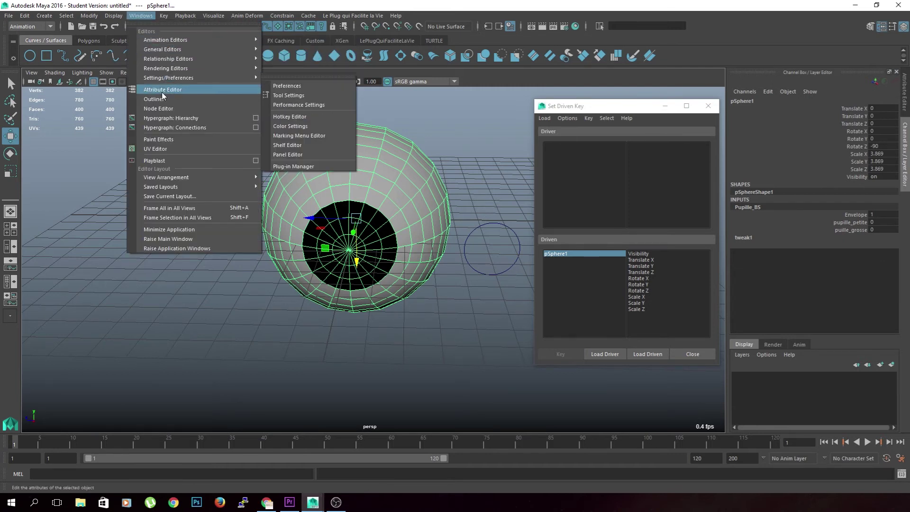
click(159, 109)
drag(77, 110, 128, 113)
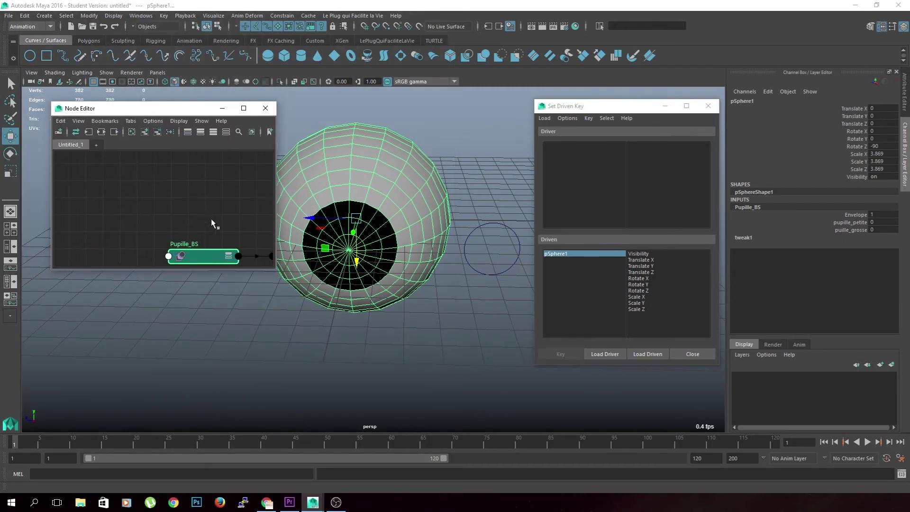
drag(279, 271, 430, 358)
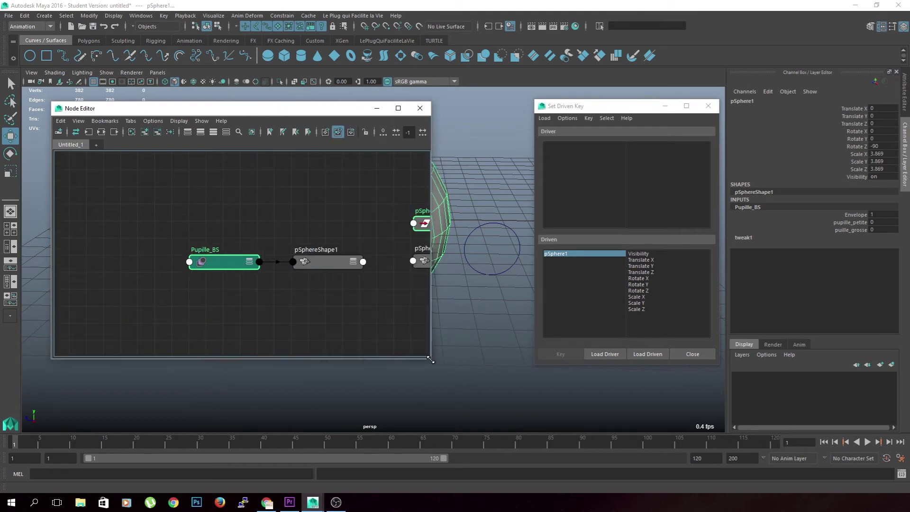
click(225, 266)
drag(226, 265, 202, 247)
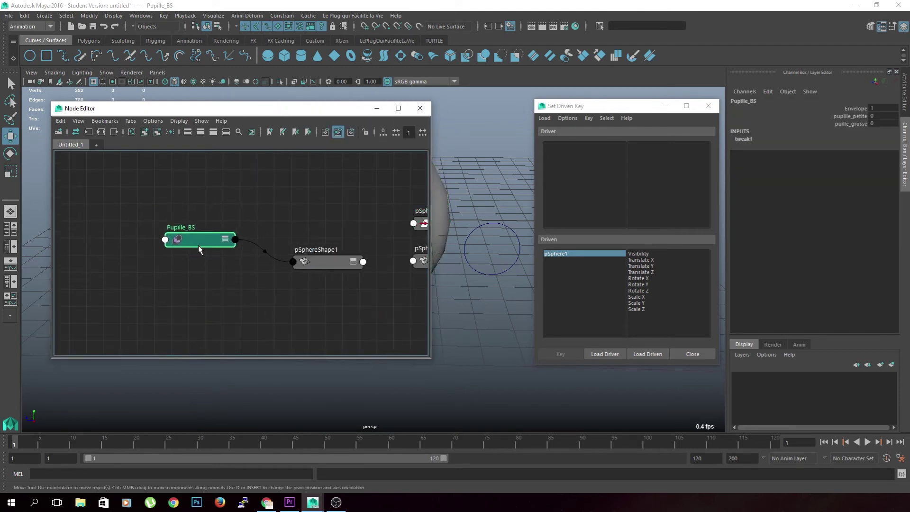
click(420, 109)
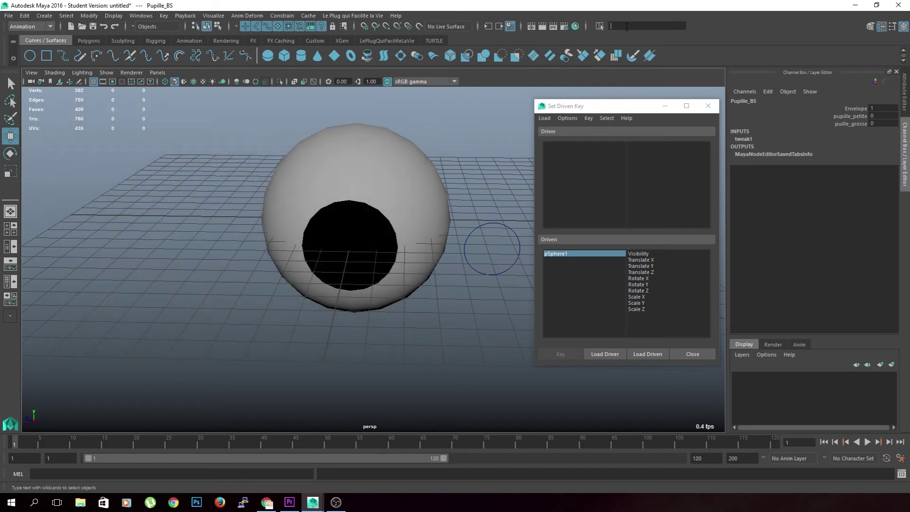
- Select Pupille_BS by name, load it as driven, and pick pupille_petite
click(634, 29)
key(Return)
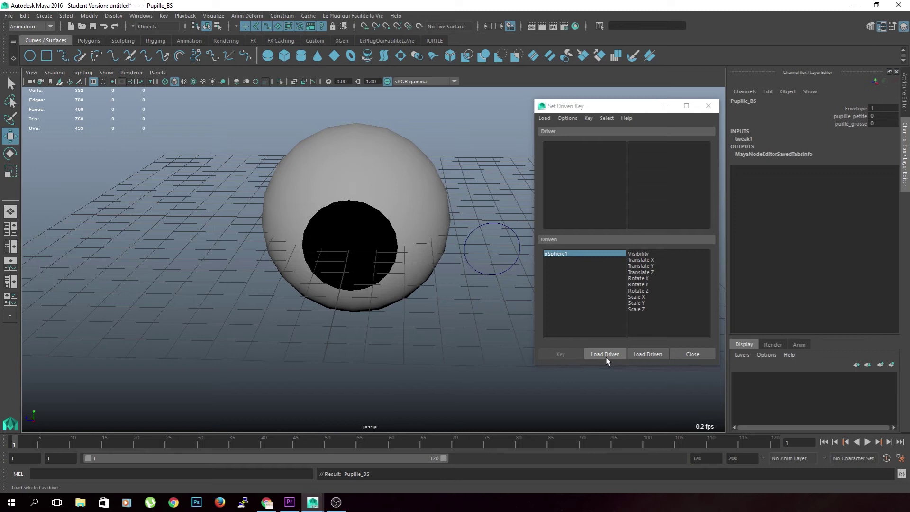
click(648, 354)
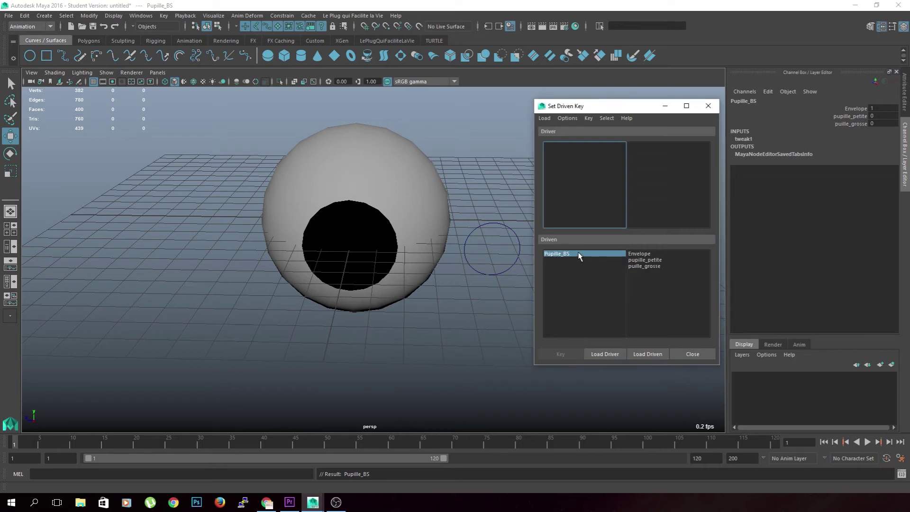
click(648, 260)
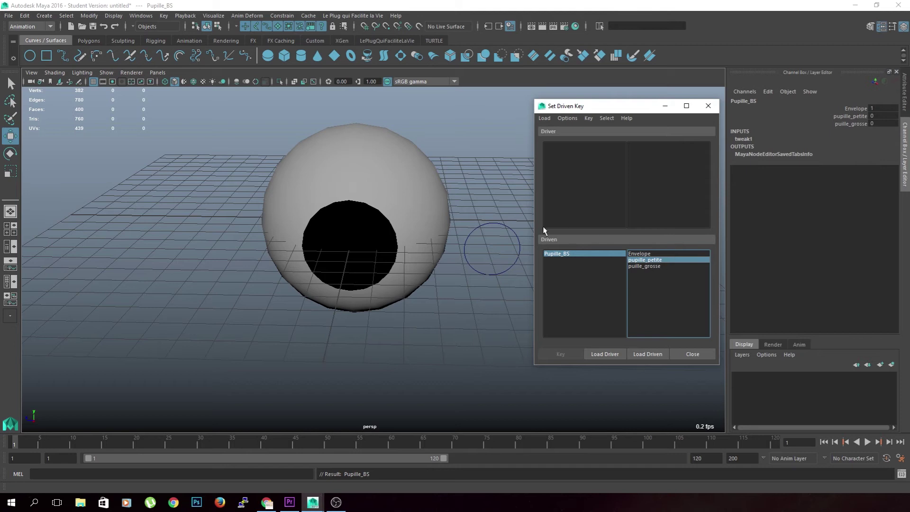
click(479, 218)
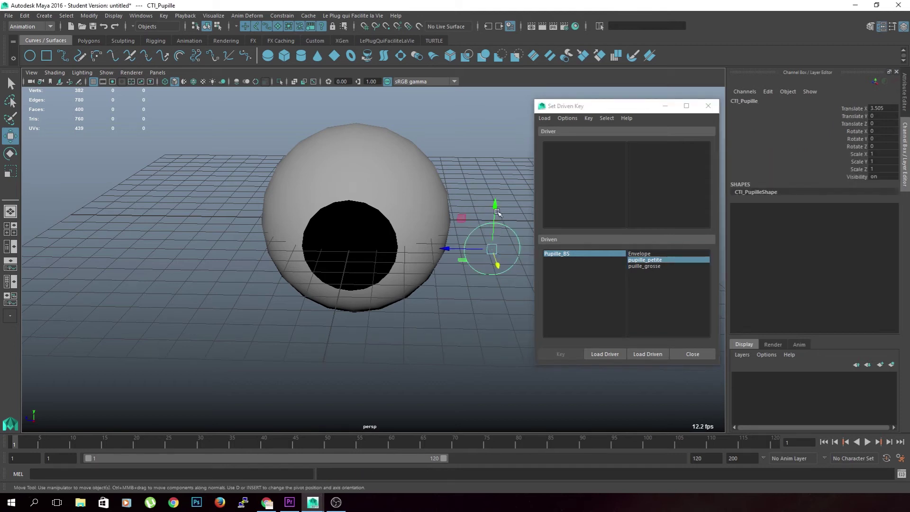
- Load CTI_Pupille as the driver and scale the circle uniformly to 0.5
click(612, 354)
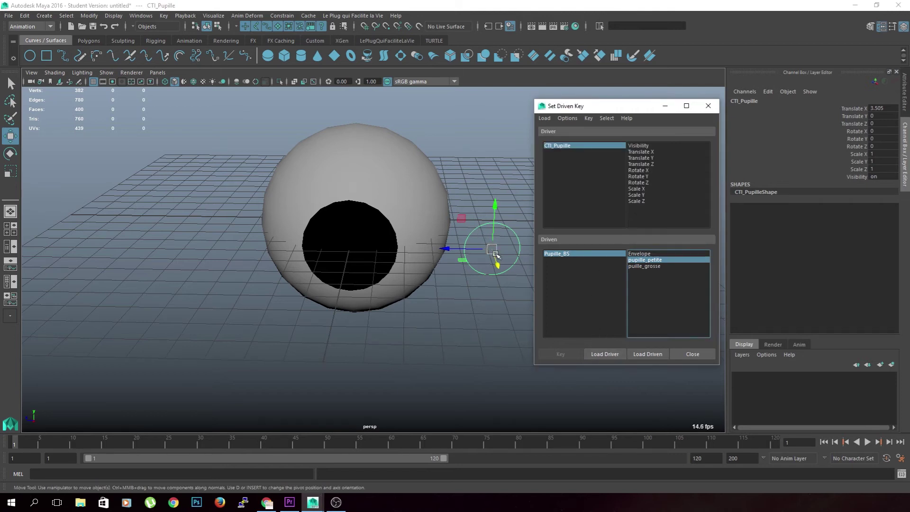
key(r)
drag(492, 248, 494, 260)
key(ctrl+z)
key(ctrl+z)
drag(492, 249, 488, 259)
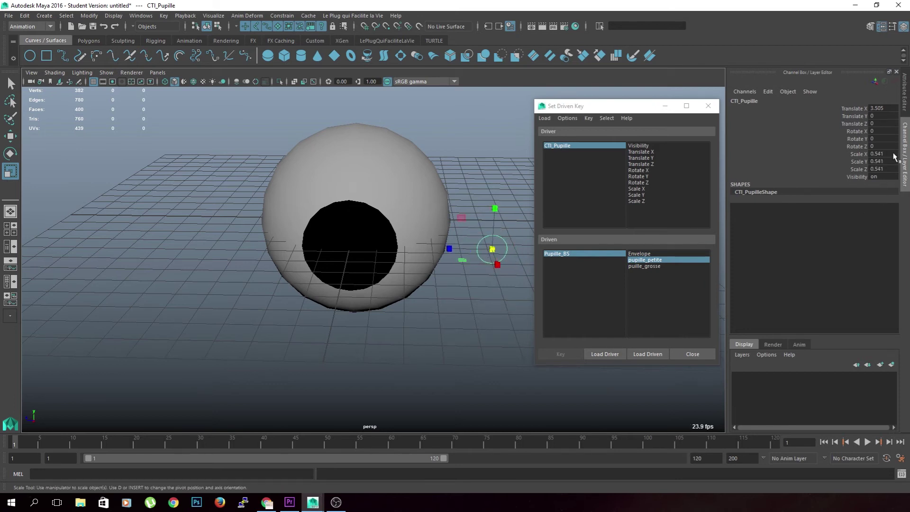
drag(884, 154, 884, 169)
text(0.5)
key(Return)
- Reset CTI_Pupille's scale to 1 and pick Scale Z as the driving attribute
click(639, 261)
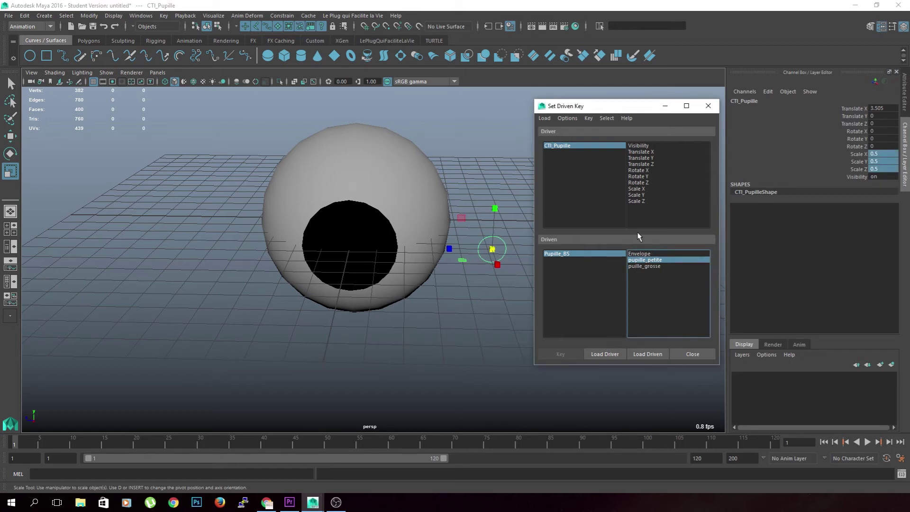
click(504, 242)
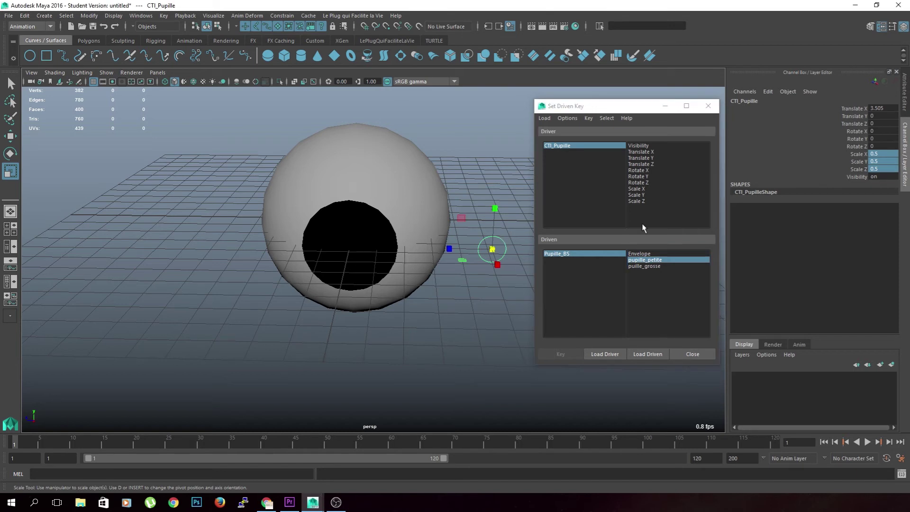
text(1)
key(Return)
click(503, 215)
click(508, 231)
click(490, 244)
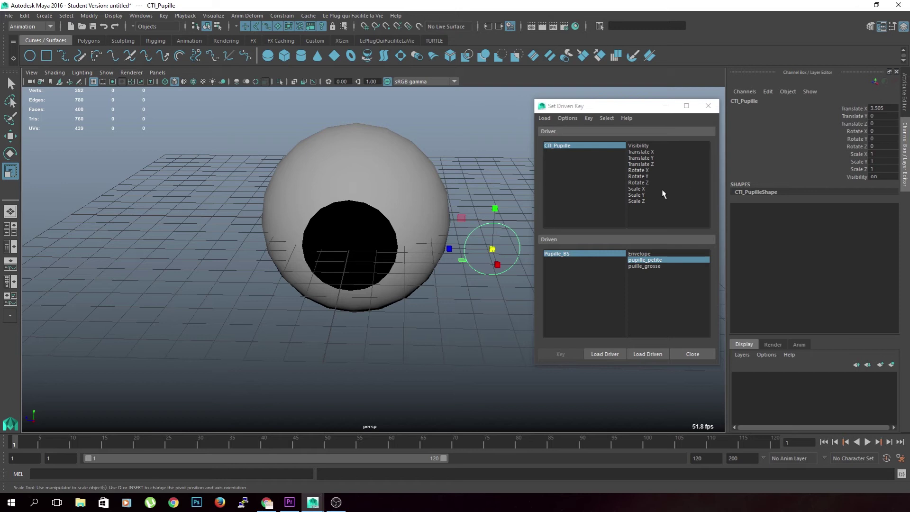
click(658, 202)
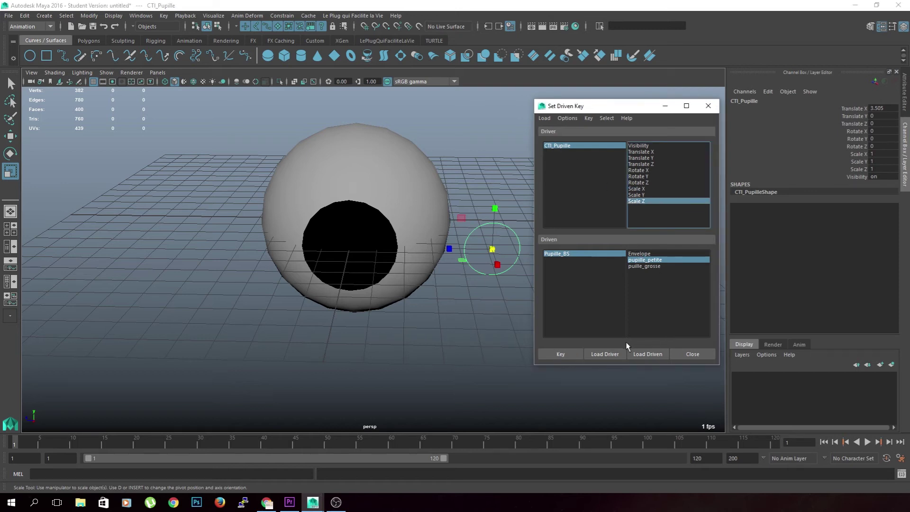
- Key pupille_petite at CTI_Pupille's rest scale, driven by Scale Z and Scale X
click(571, 352)
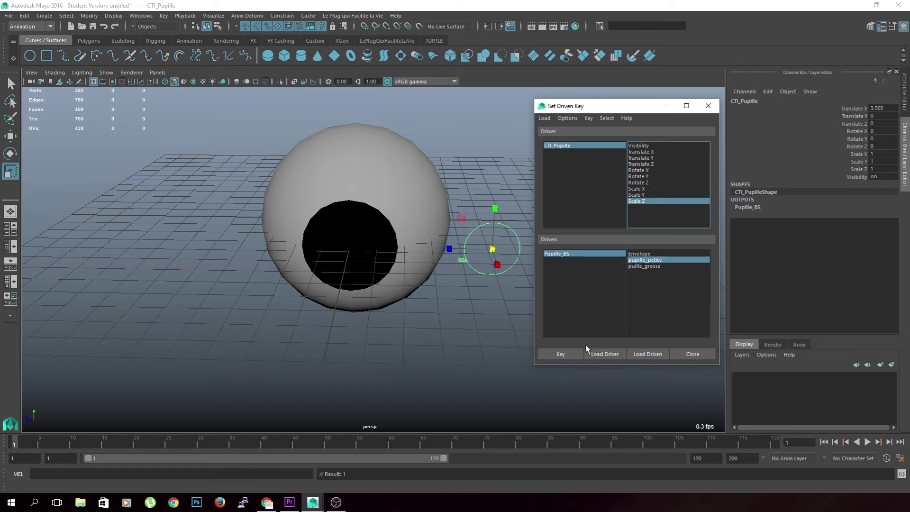
click(644, 195)
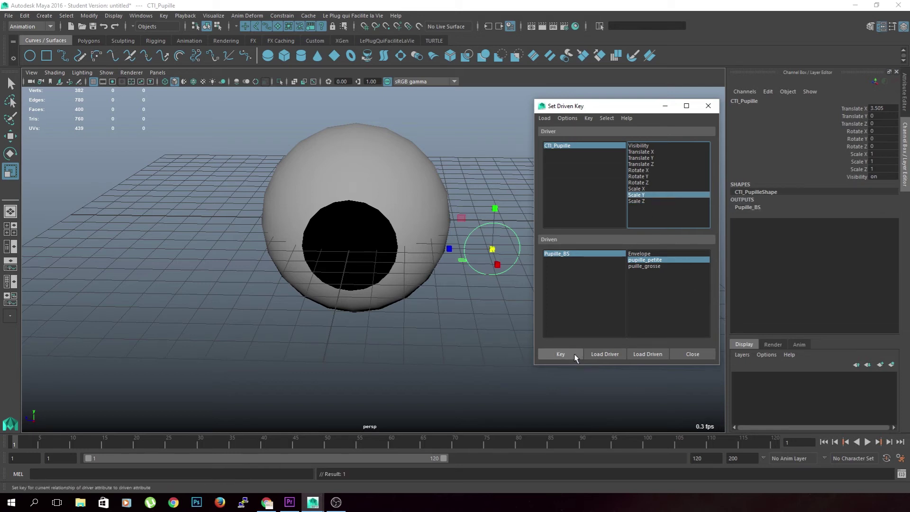
click(573, 353)
click(647, 189)
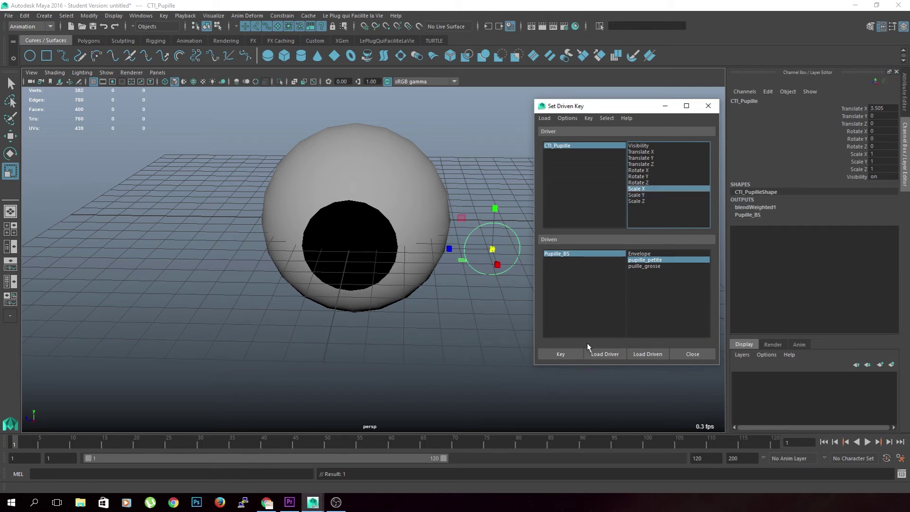
- Key puille_grosse at the rest scale with Scale Z as the driver
click(643, 266)
click(638, 201)
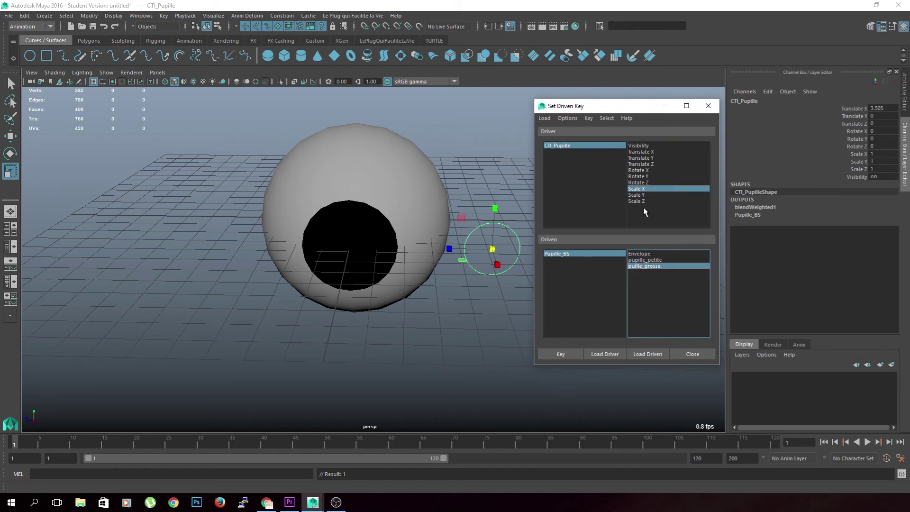
click(561, 354)
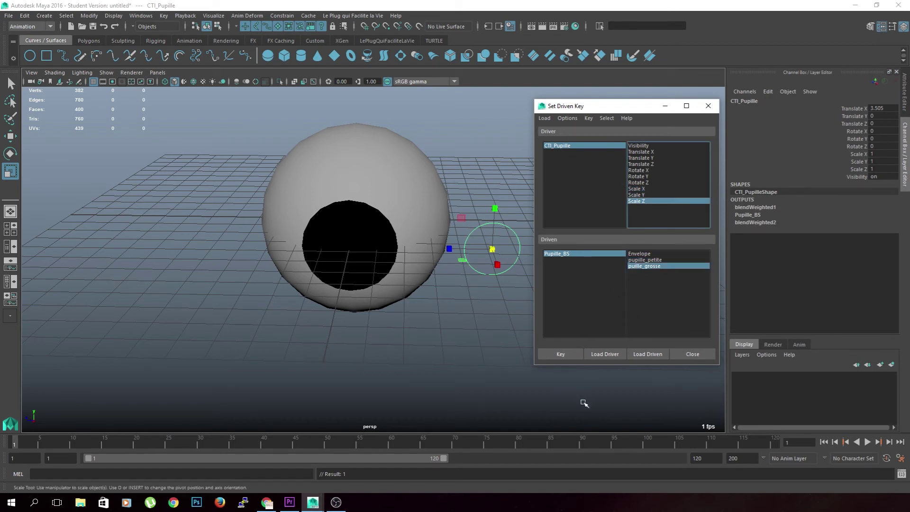
click(645, 189)
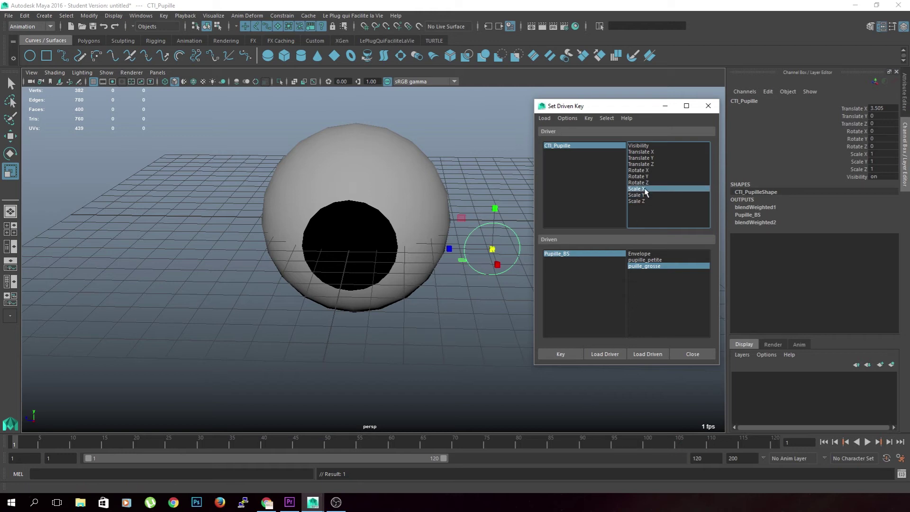
click(645, 195)
click(643, 195)
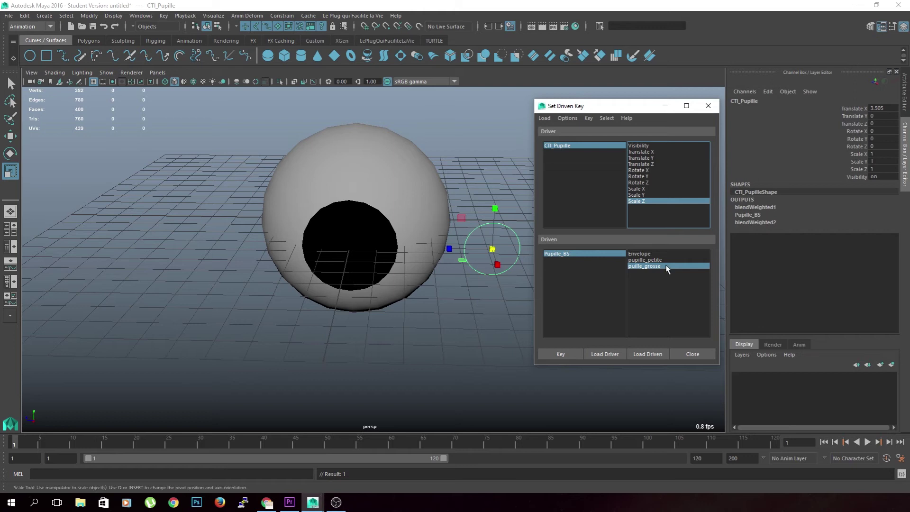
click(513, 224)
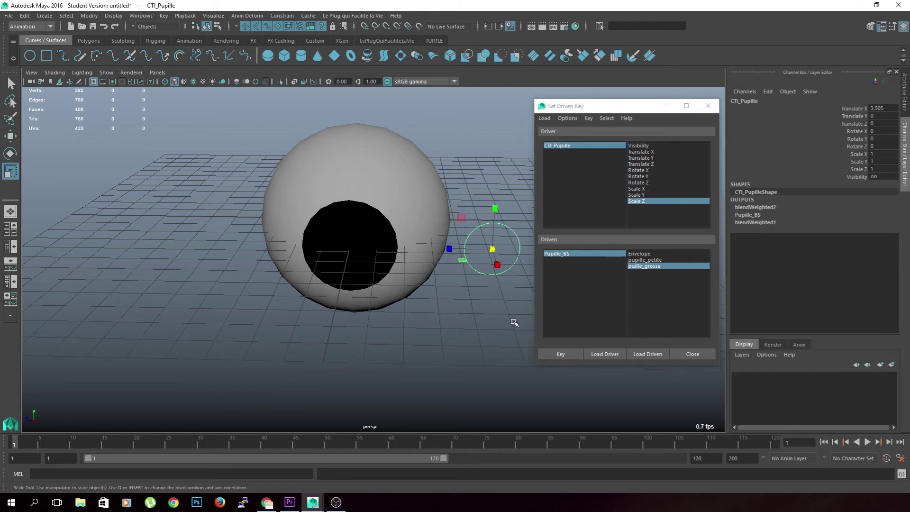
- Scale CTI_Pupille to 0.5, set pupille_petite to 1, and record the driven key
middle_drag(513, 323, 483, 259)
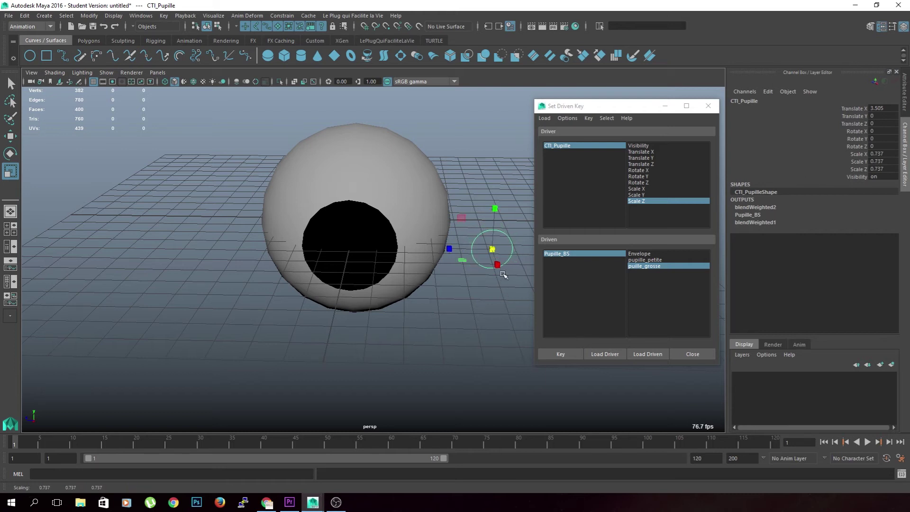
drag(884, 170, 884, 156)
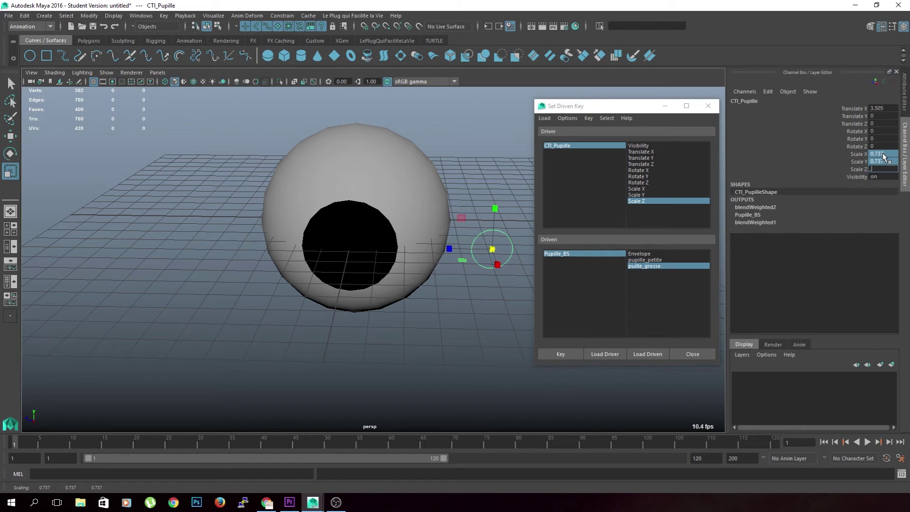
text(.5)
key(Return)
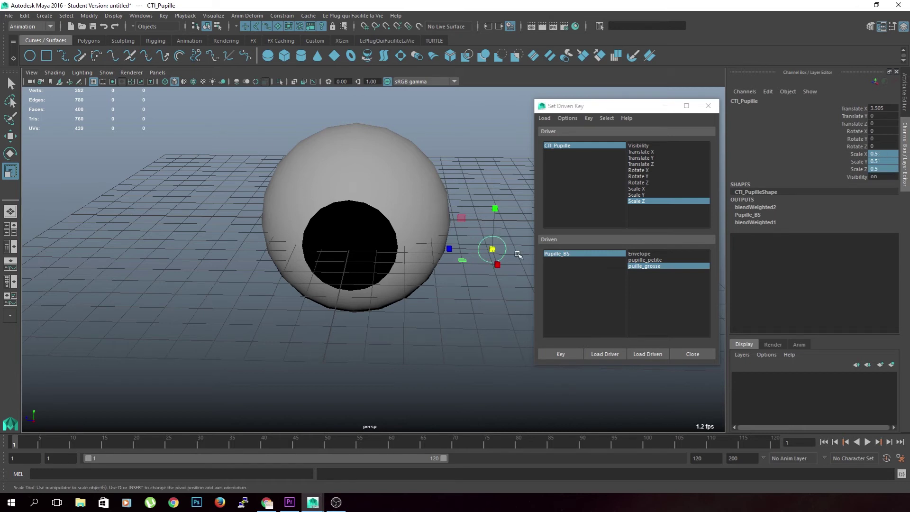
click(415, 198)
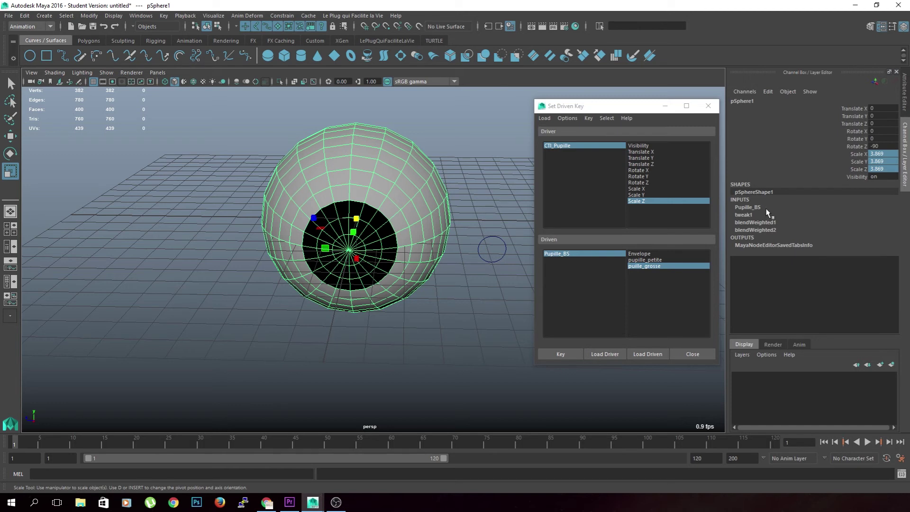
click(862, 234)
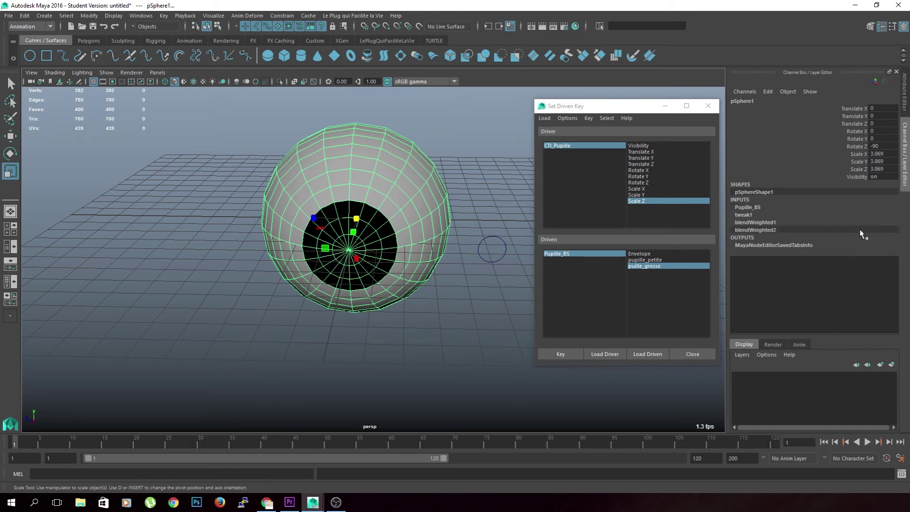
click(773, 209)
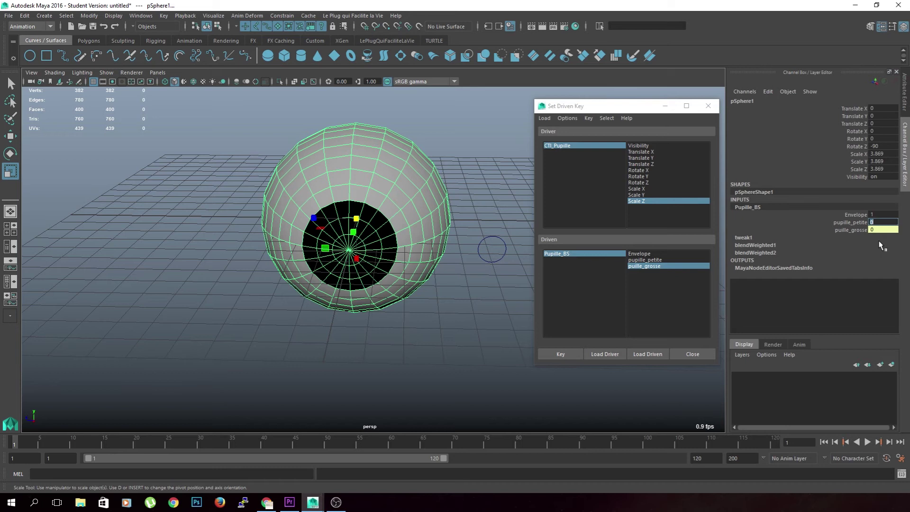
text(1)
key(Return)
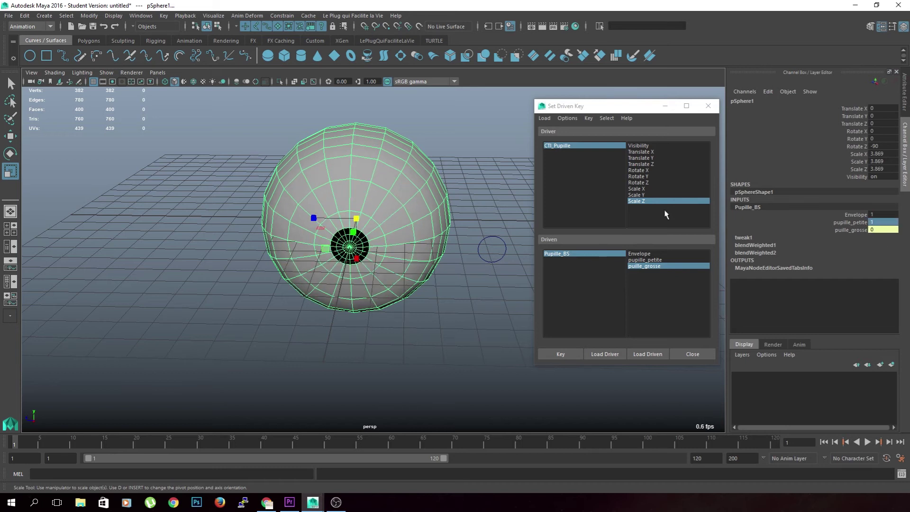
click(657, 260)
click(576, 354)
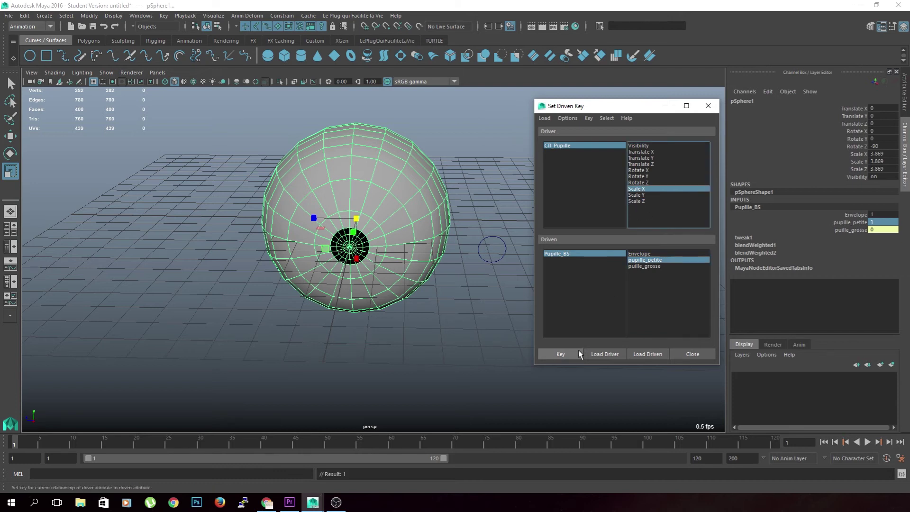
click(493, 246)
mouse_move(511, 219)
mouse_down()
mouse_move(482, 265)
mouse_move(497, 282)
mouse_up()
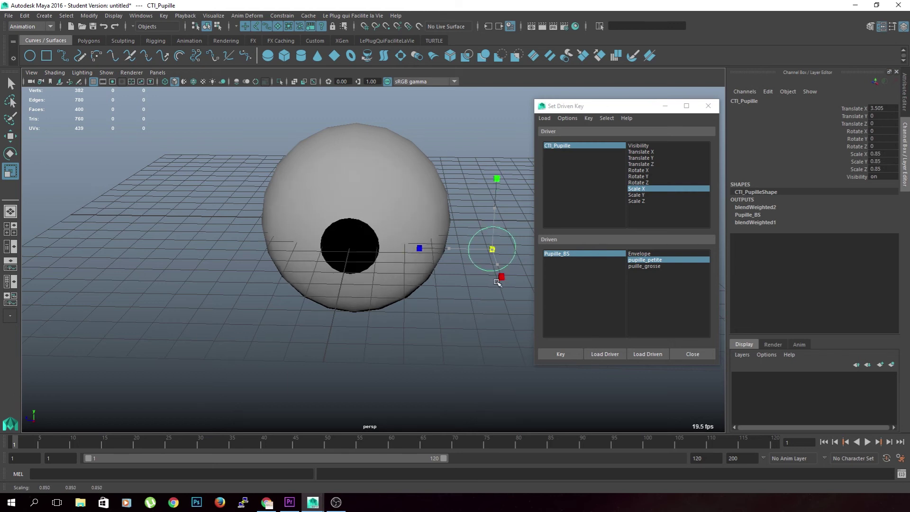
- Scale CTI_Pupille up and down to check the pupil follows, then reset scale to 1
mouse_move(496, 282)
mouse_down()
mouse_move(493, 291)
mouse_move(496, 283)
mouse_up()
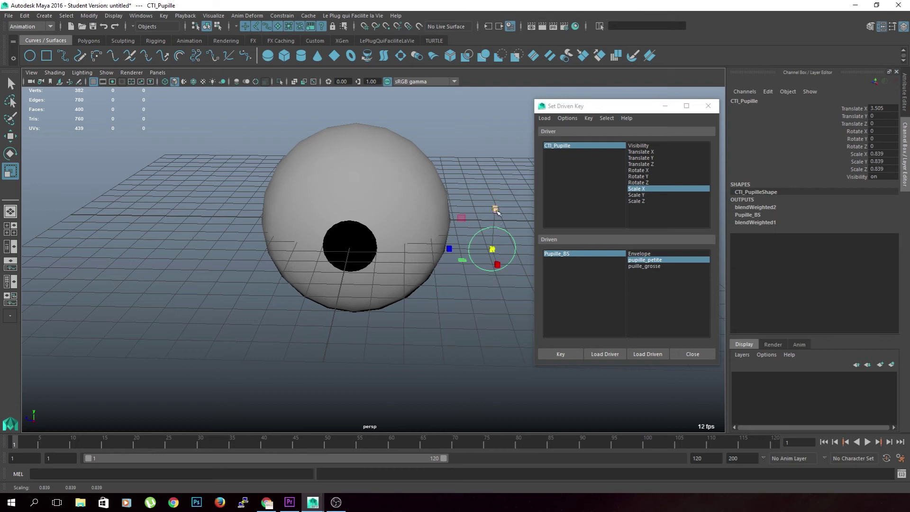
middle_drag(490, 294, 493, 248)
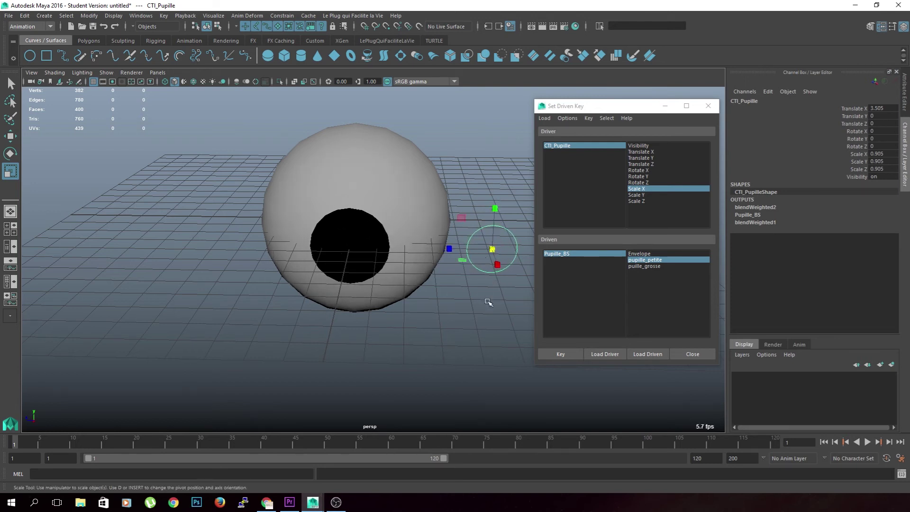
middle_drag(490, 298, 484, 295)
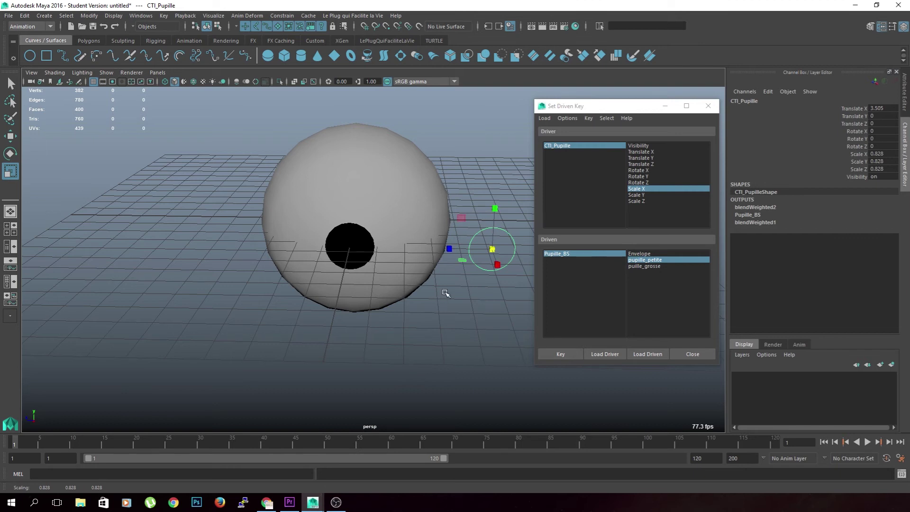
click(885, 170)
shift+click(884, 155)
text(1)
key(Return)
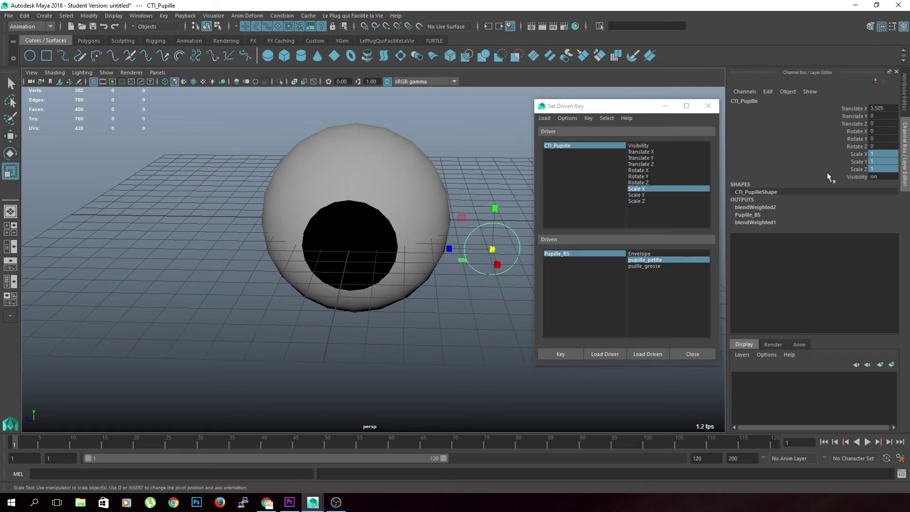
- Scale CTI_Pupille to 2, set puille_grosse to 1, and record a driven key
drag(886, 170, 883, 155)
key(Return)
click(407, 230)
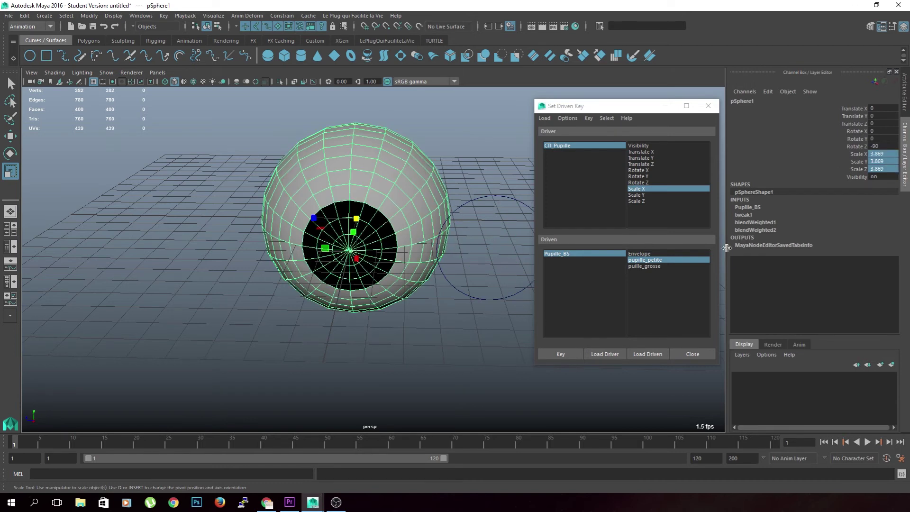
click(766, 208)
double_click(875, 230)
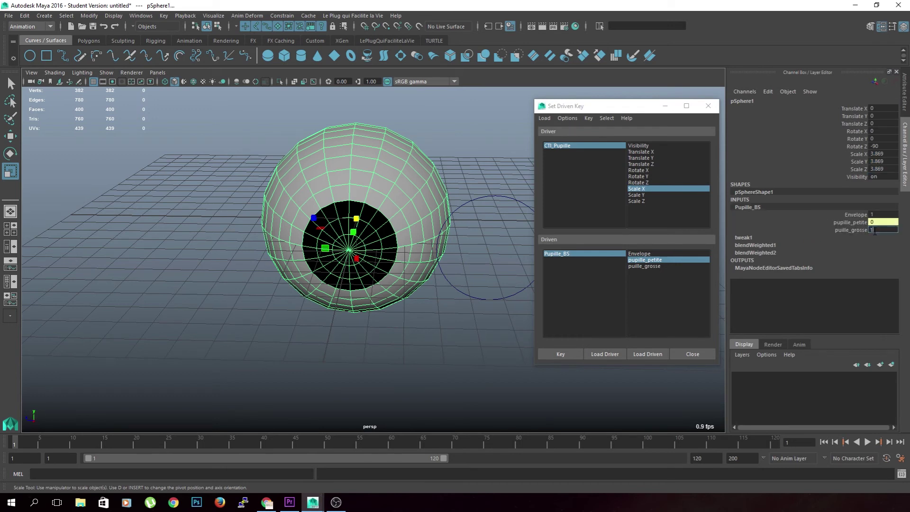
key(Return)
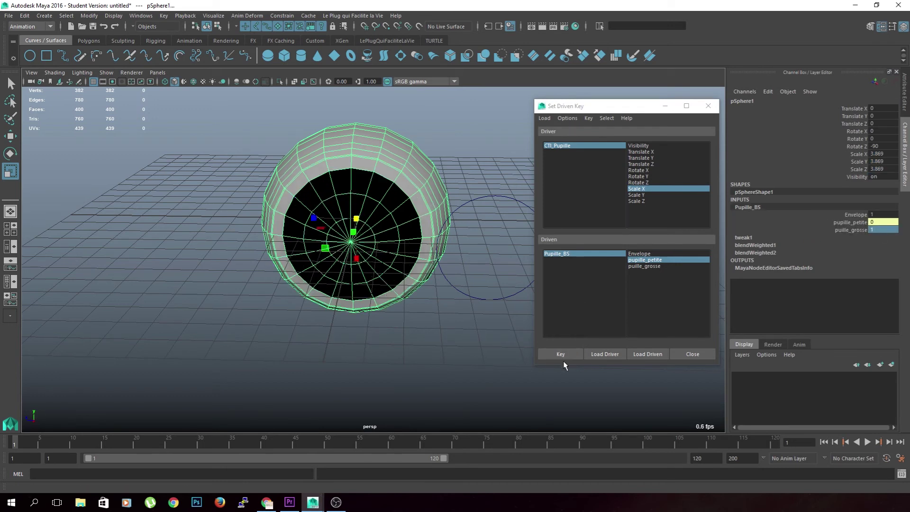
click(563, 353)
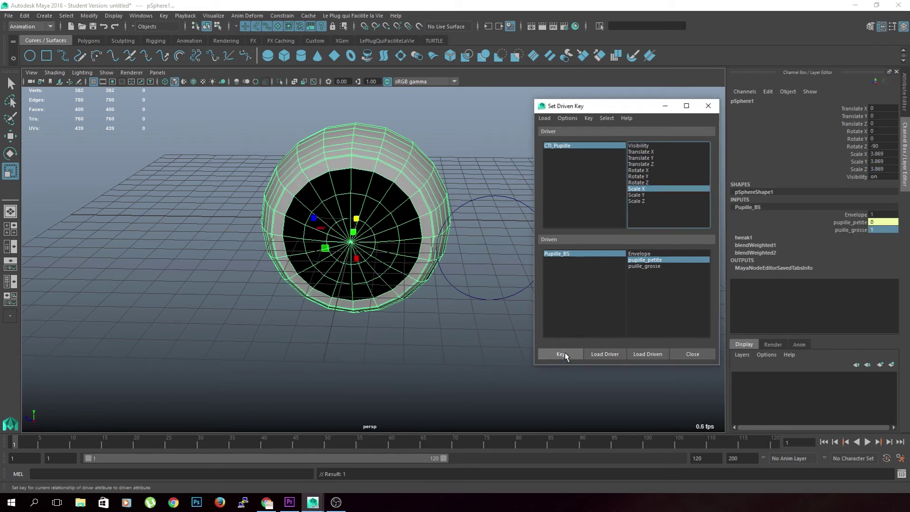
- Undo that key, re-set puille_grosse to 1, pair Scale Y with puille_grosse, and scale the circle to about 2.12
click(499, 198)
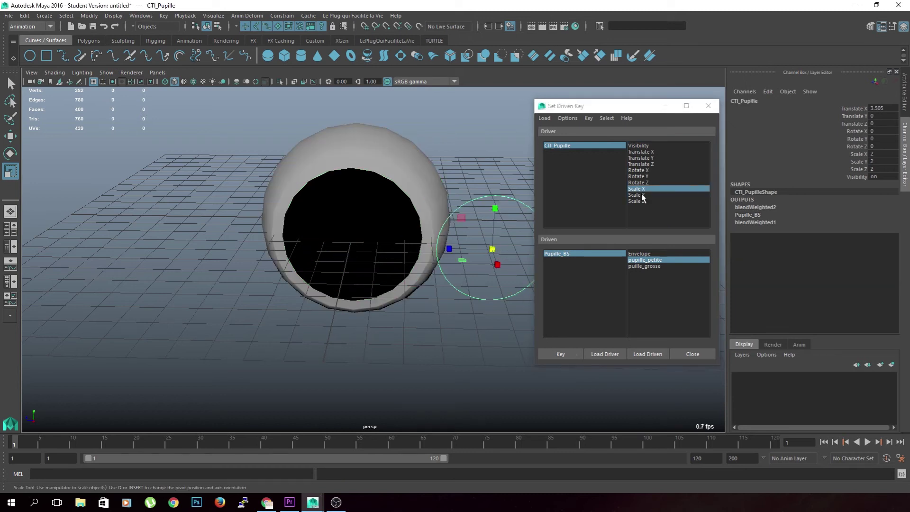
key(ctrl+z)
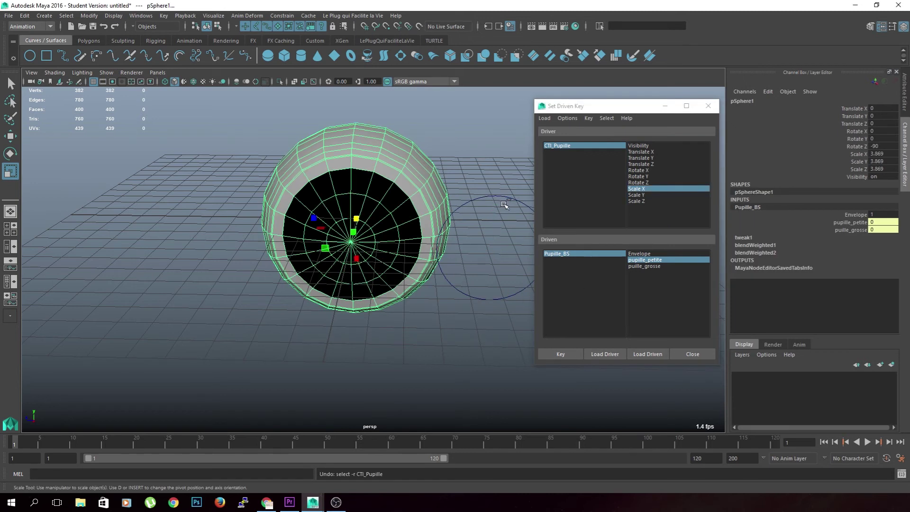
key(ctrl+z)
click(881, 230)
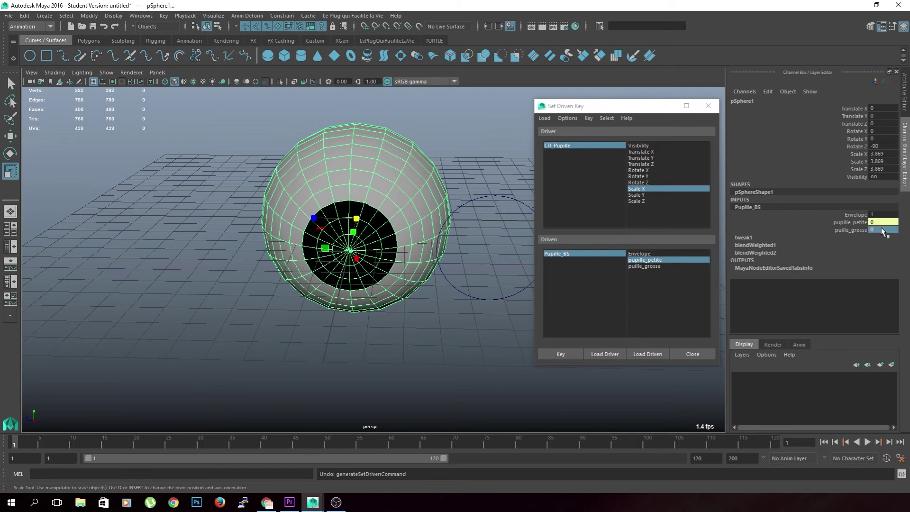
text(1)
key(Return)
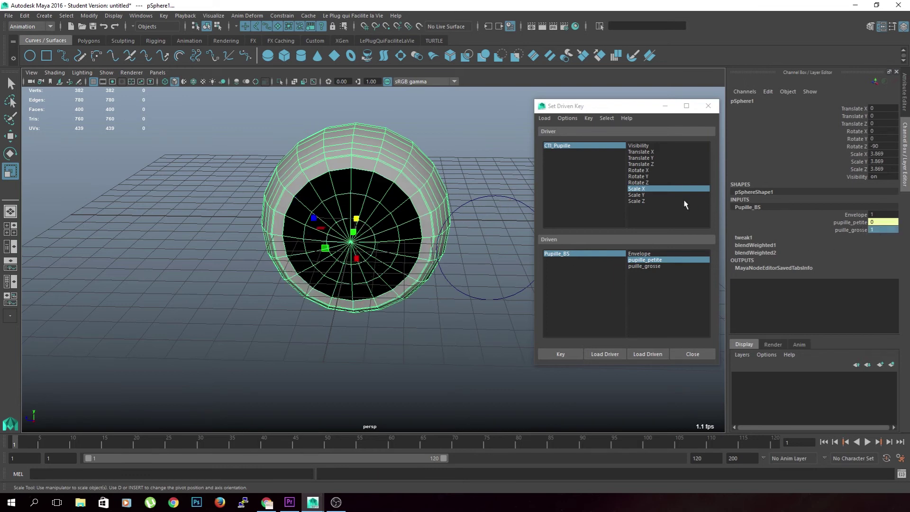
click(660, 195)
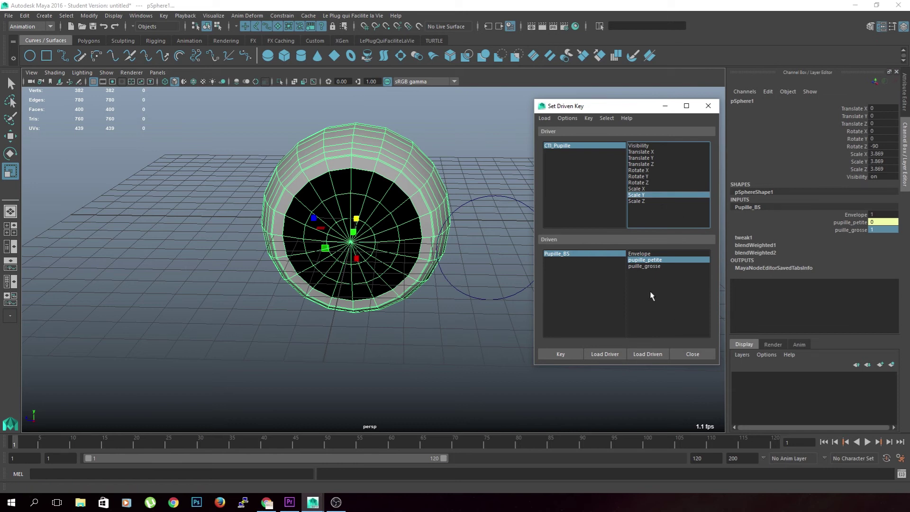
click(622, 267)
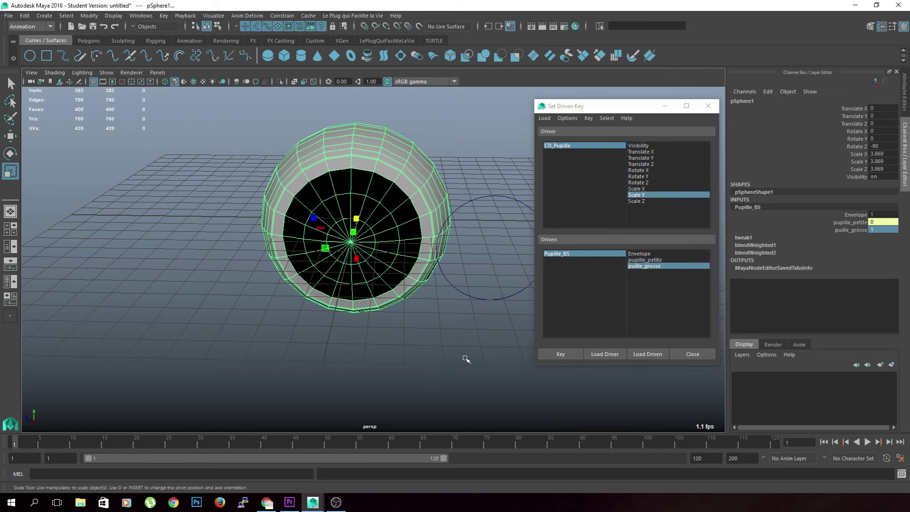
click(472, 301)
mouse_move(494, 332)
middle_down()
mouse_move(481, 309)
mouse_move(501, 306)
mouse_move(468, 254)
mouse_move(494, 264)
mouse_move(447, 248)
mouse_move(514, 301)
mouse_move(545, 305)
mouse_move(477, 278)
mouse_move(497, 286)
middle_up()
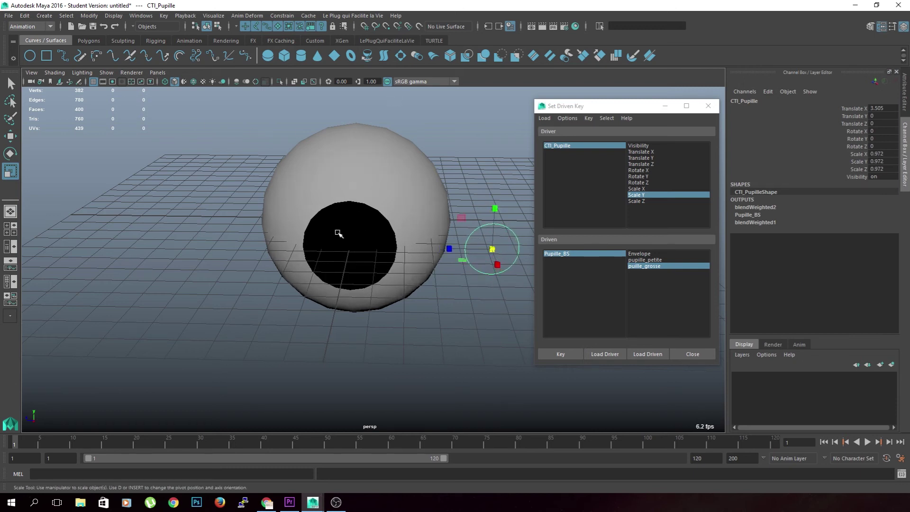
- Close the Set Driven Key window with CTI_Pupille left at about 0.972 scale
click(708, 106)
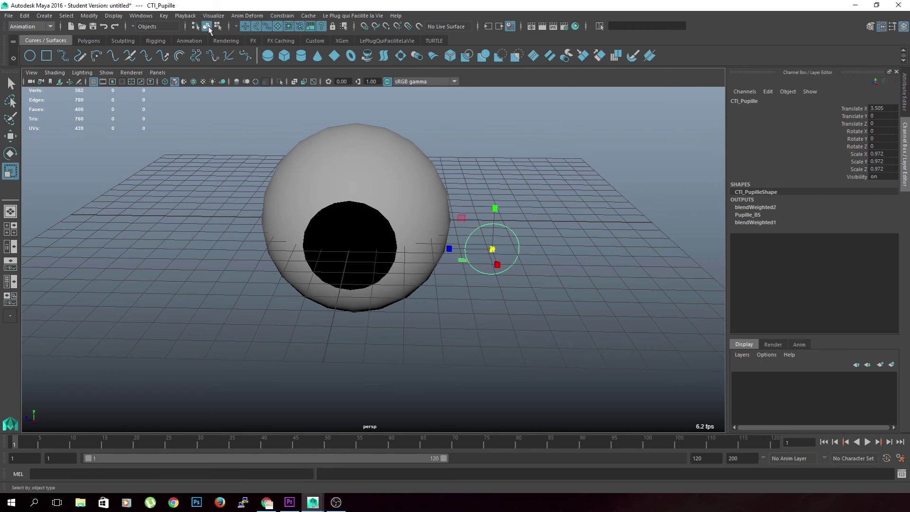
- Open the Graph Editor and display all six pupil scale driven curves for the eyeball
click(141, 15)
mouse_move(165, 40)
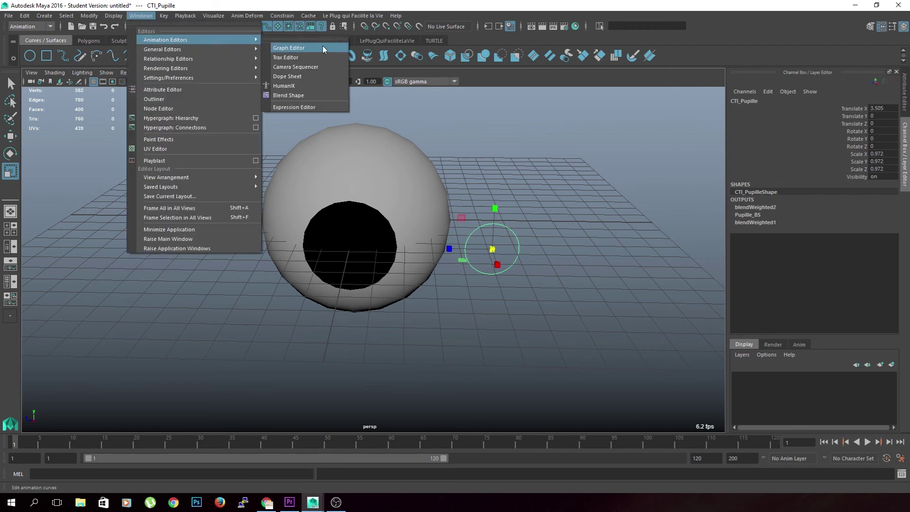
click(323, 46)
drag(563, 94, 680, 62)
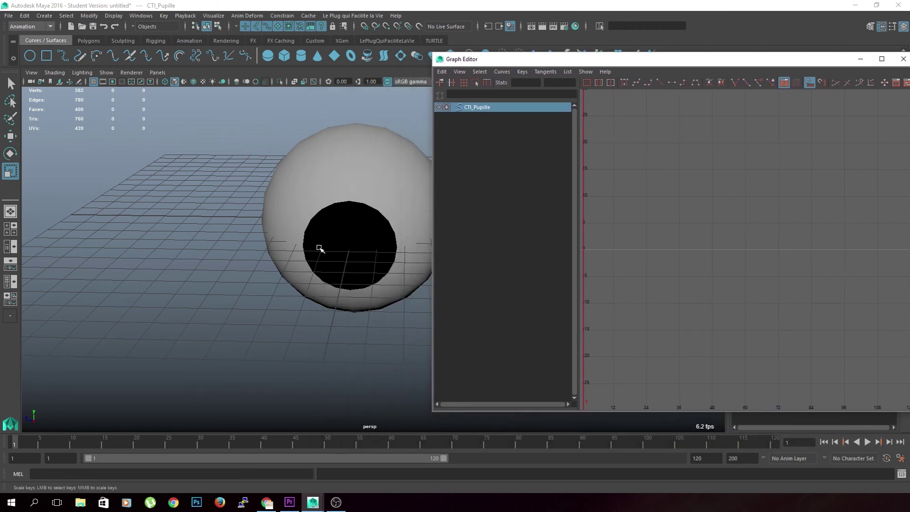
mouse_move(387, 331)
alt+mouse_down()
mouse_move(258, 329)
mouse_move(266, 332)
alt+mouse_up()
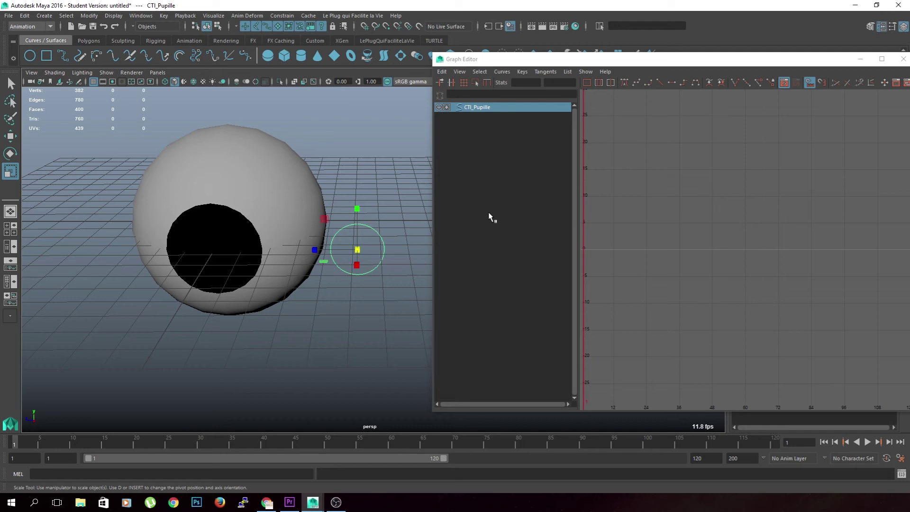
click(321, 182)
click(532, 137)
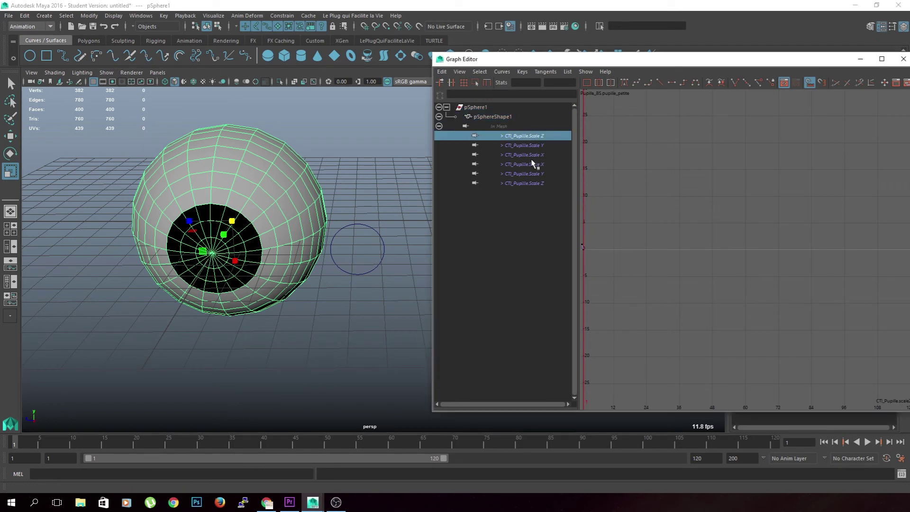
shift+click(535, 182)
key(f)
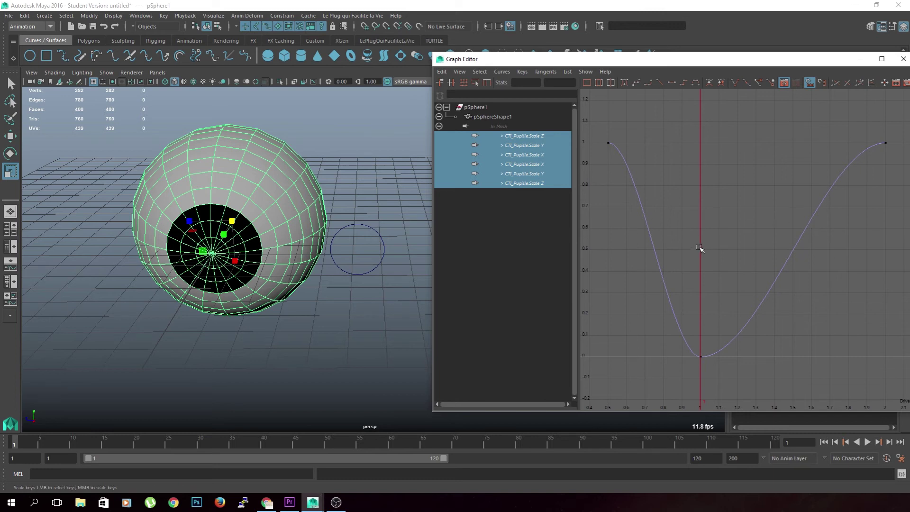
- Select the curves' keys and inspect each Scale X, Y and Z curve in turn
drag(637, 131, 600, 167)
drag(717, 311, 688, 369)
drag(870, 134, 889, 157)
click(534, 136)
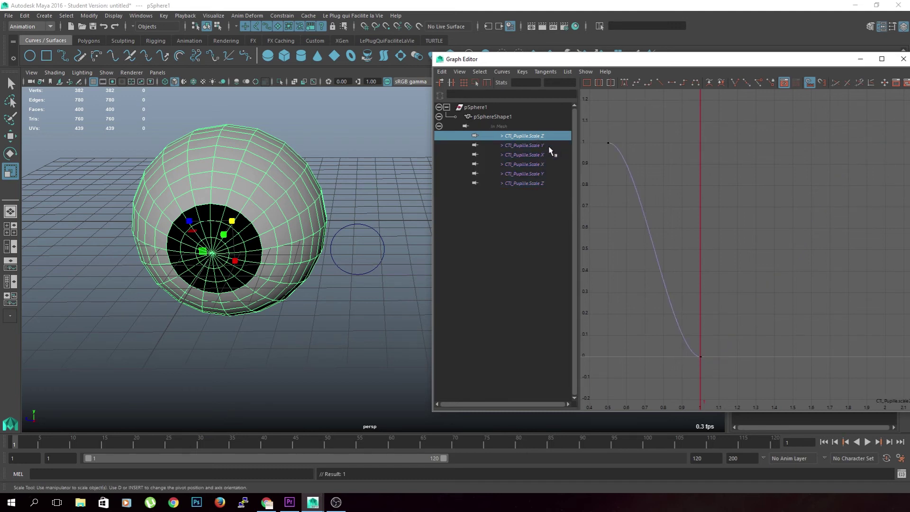
click(550, 147)
click(549, 164)
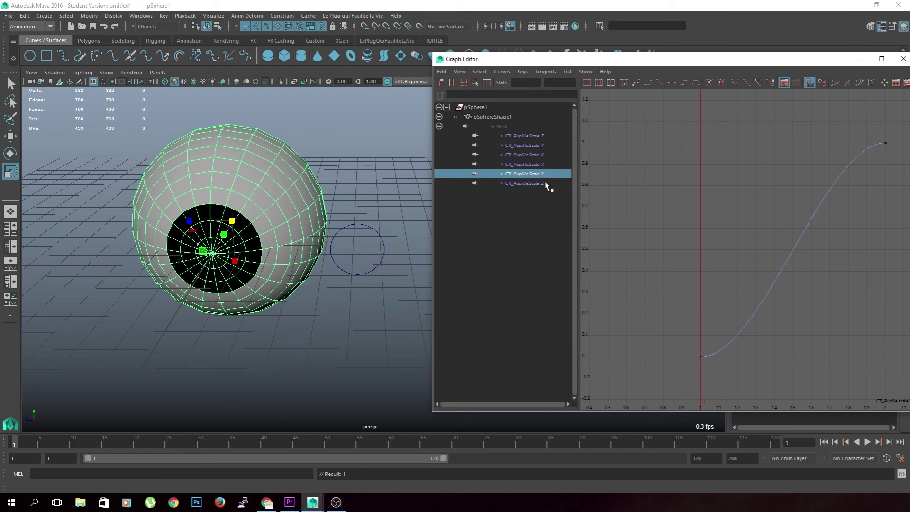
click(546, 183)
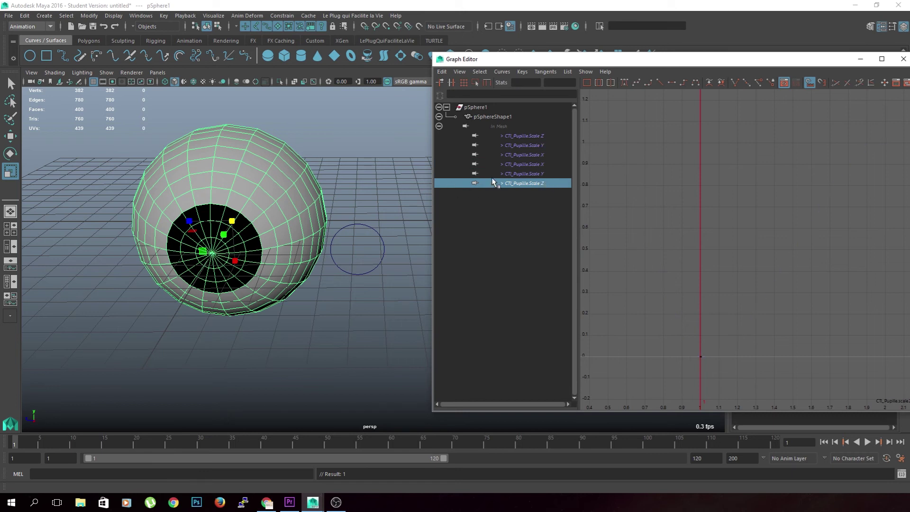
- Delete the redundant Scale Z and Scale X driven curves, keeping the Scale Y ones
right_click(542, 186)
drag(737, 303, 675, 392)
key(Delete)
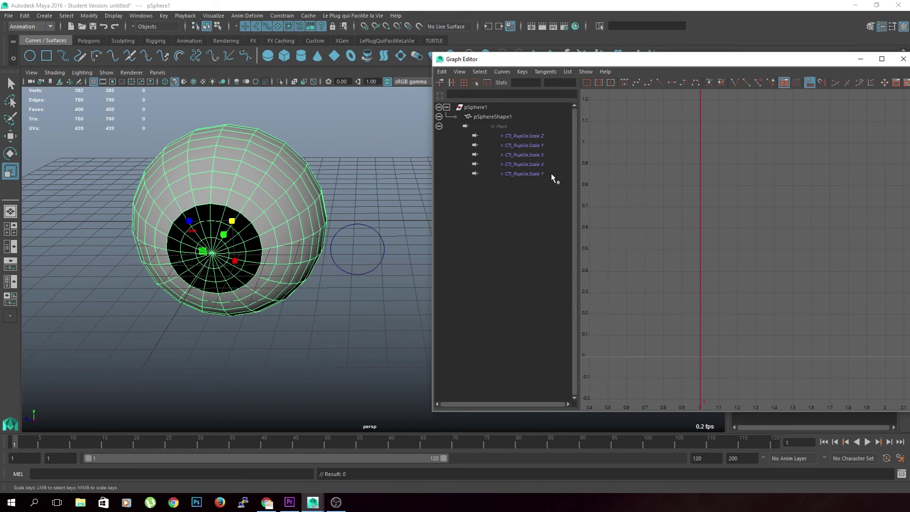
click(545, 154)
key(Delete)
click(552, 137)
key(Delete)
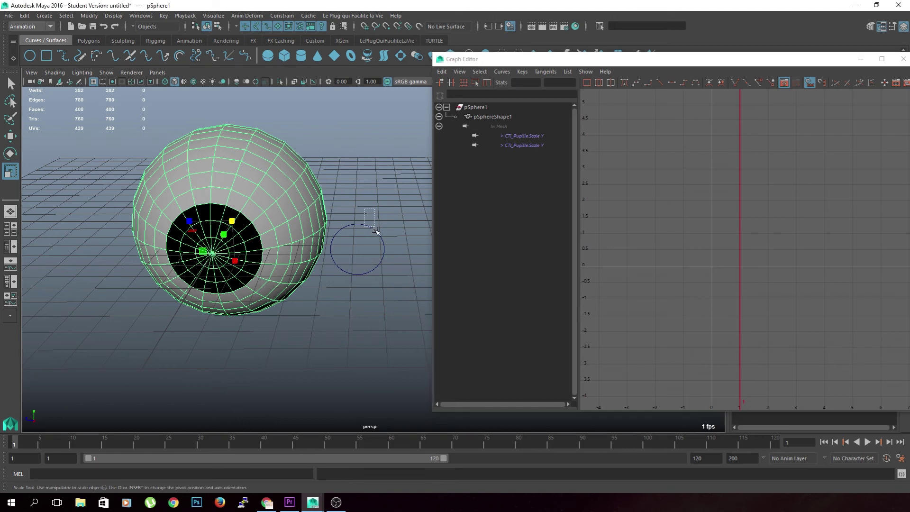
- Scale CTI_Pupille up uniformly to check the pupil still responds
click(334, 256)
drag(358, 209, 369, 201)
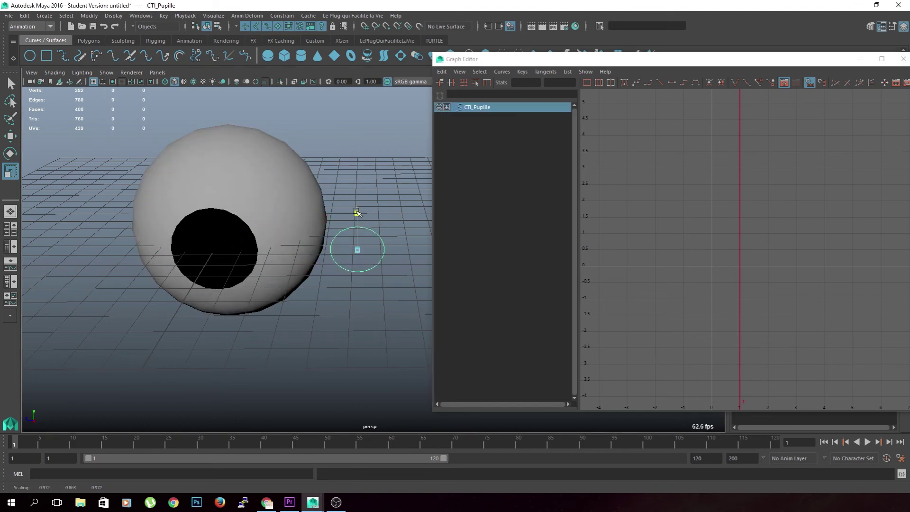
key(ctrl+z)
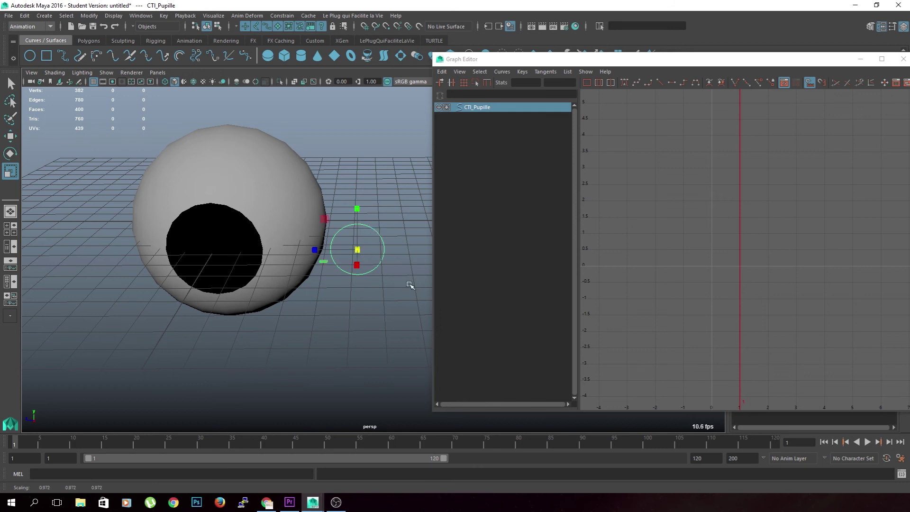
mouse_move(404, 284)
middle_down()
mouse_move(437, 269)
mouse_move(411, 276)
mouse_move(436, 279)
mouse_move(389, 280)
mouse_move(437, 287)
mouse_move(396, 284)
mouse_move(427, 294)
mouse_move(395, 283)
mouse_move(428, 287)
mouse_move(394, 285)
mouse_move(405, 289)
mouse_move(316, 209)
middle_up()
- Set the eyeball's driven Scale Y curve keys to linear tangents
click(315, 210)
drag(709, 214, 725, 266)
key(f)
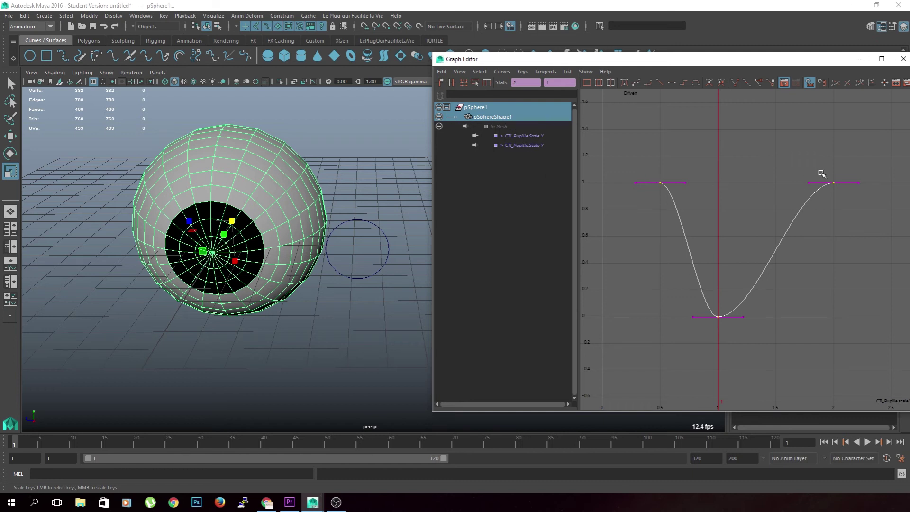
mouse_move(840, 62)
mouse_down()
mouse_move(723, 67)
mouse_move(732, 64)
mouse_up()
click(552, 84)
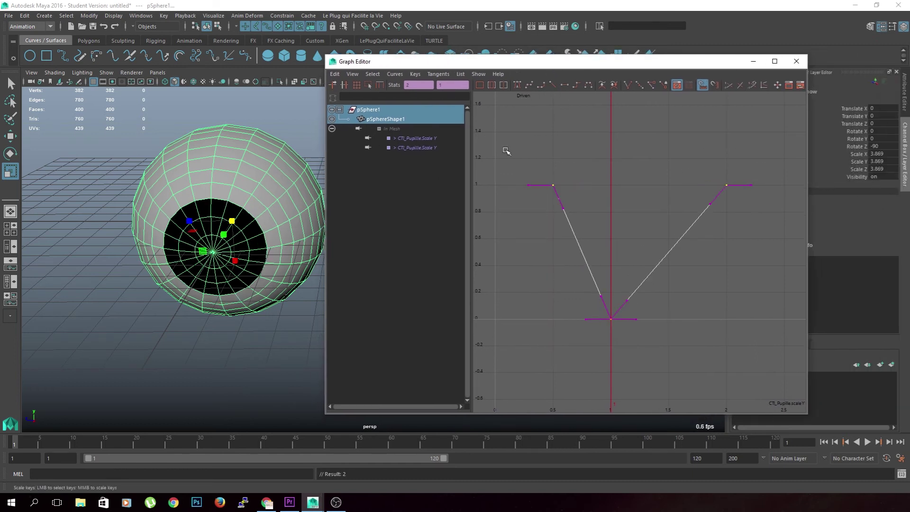
click(407, 140)
click(447, 139)
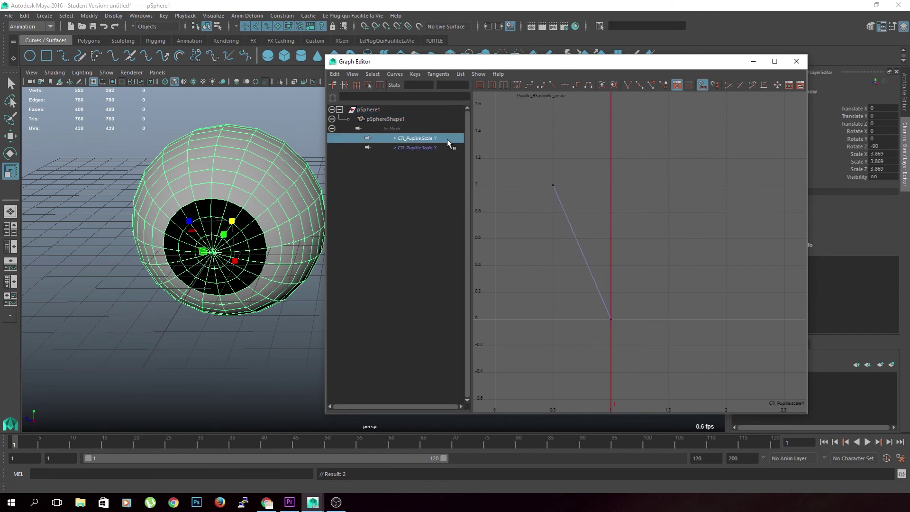
- Rescale CTI_Pupille up and down to confirm the pupil grows and shrinks
click(245, 353)
key(ctrl+z)
drag(425, 65, 740, 80)
click(387, 240)
mouse_move(427, 325)
middle_down()
mouse_move(402, 308)
mouse_move(468, 338)
mouse_move(398, 319)
mouse_move(431, 335)
mouse_move(427, 299)
mouse_move(382, 281)
mouse_move(455, 309)
middle_up()
click(455, 309)
click(393, 273)
mouse_move(393, 273)
middle_down()
mouse_move(413, 305)
mouse_move(390, 299)
middle_up()
mouse_move(394, 294)
middle_down()
mouse_move(423, 301)
mouse_move(396, 291)
mouse_move(419, 310)
mouse_move(397, 300)
middle_up()
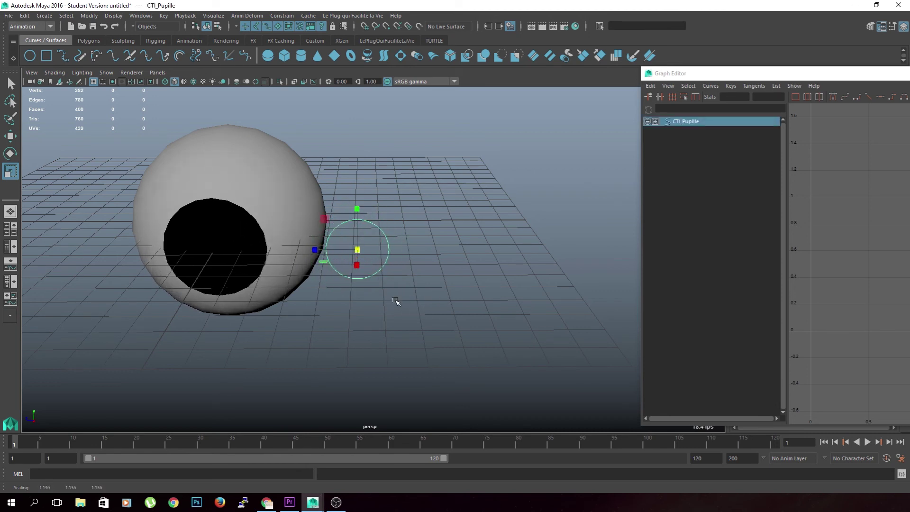
- Reopen Set Driven Key with CTI_Pupille loaded, browse its channels, then close it
key(ctrl+a)
click(163, 16)
mouse_move(191, 95)
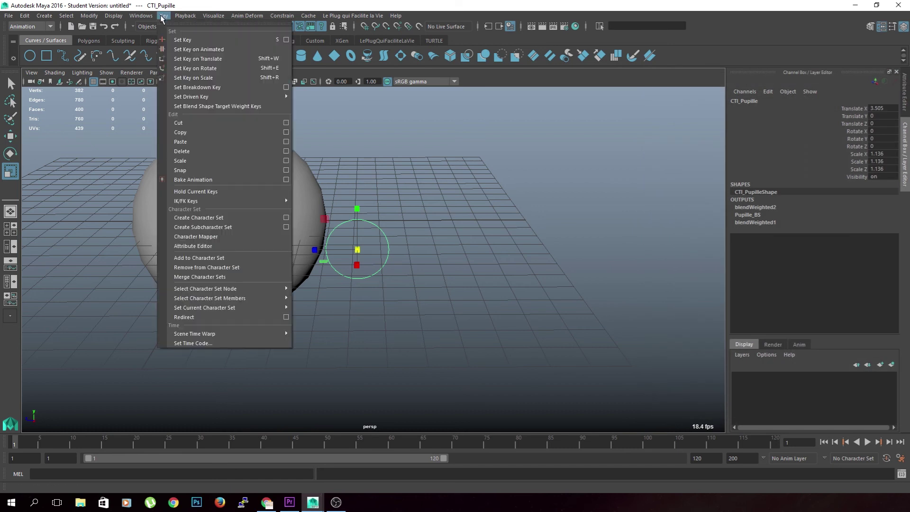
click(308, 97)
click(426, 205)
click(390, 252)
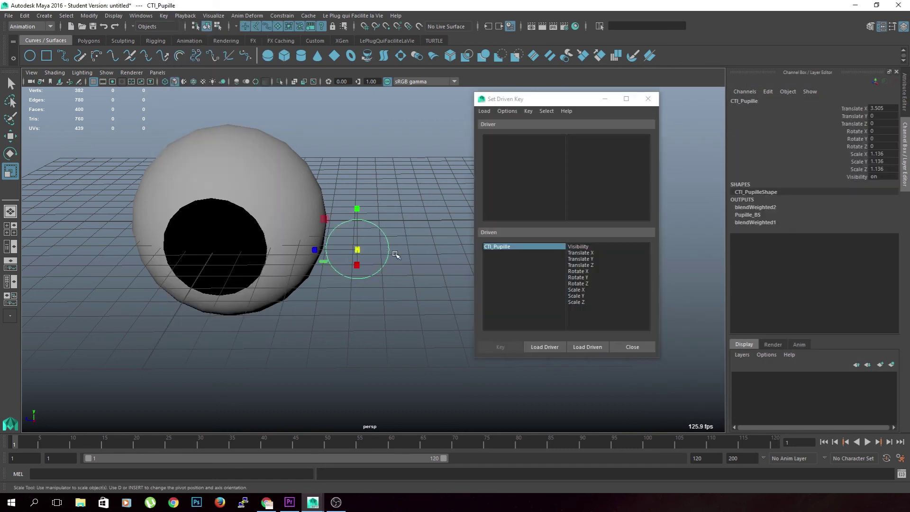
click(597, 290)
click(589, 283)
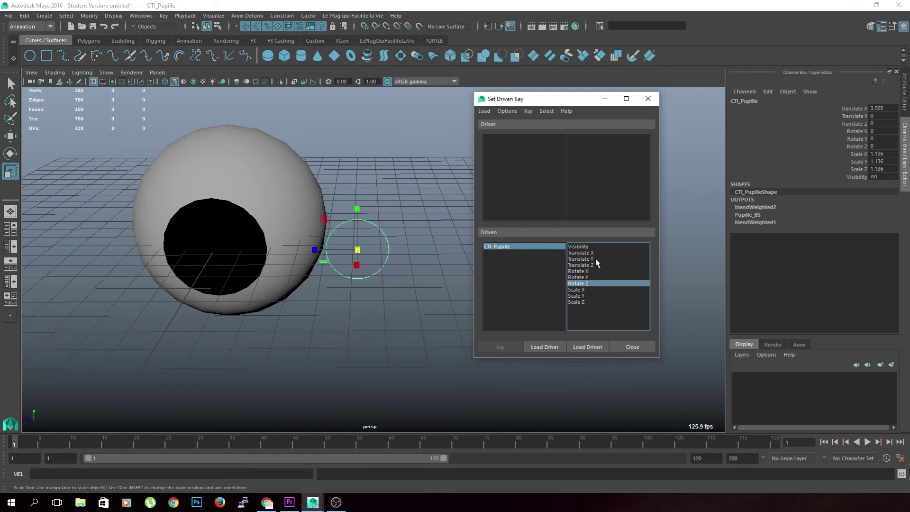
click(598, 259)
click(441, 276)
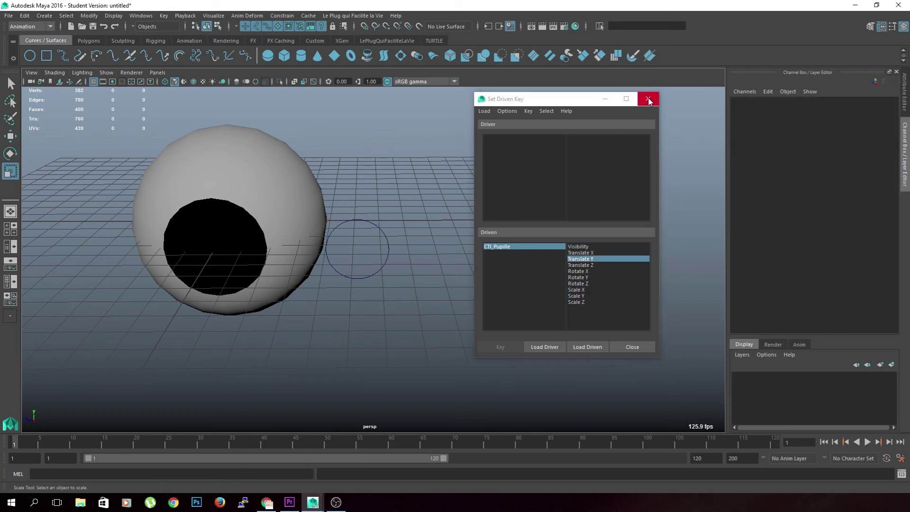
click(648, 99)
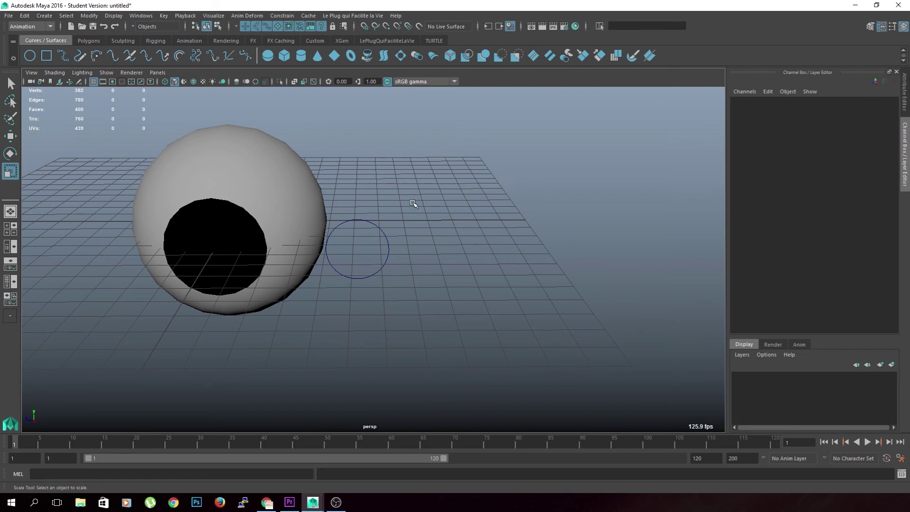
- Scale CTI_Pupille up, down and in Y (to 0.911), checking that the pupil grows and shrinks
click(380, 227)
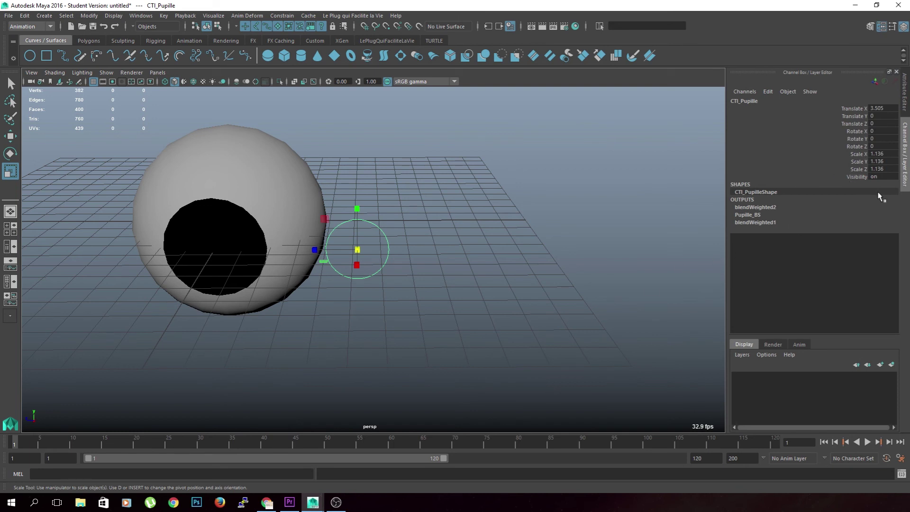
mouse_move(374, 240)
middle_down()
mouse_move(461, 271)
mouse_move(371, 317)
mouse_move(392, 316)
mouse_move(406, 338)
mouse_move(406, 322)
mouse_move(374, 300)
mouse_move(403, 315)
middle_up()
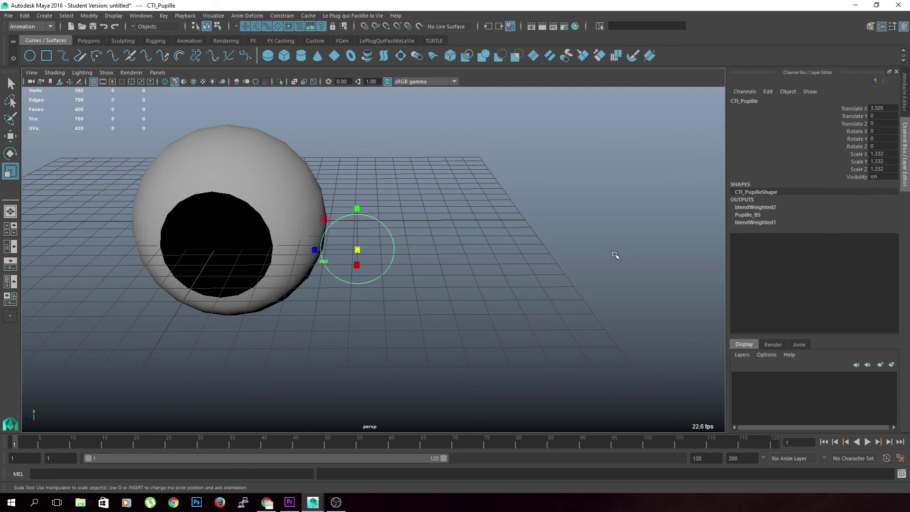
mouse_move(447, 244)
middle_down()
mouse_move(429, 258)
mouse_move(417, 254)
mouse_move(441, 278)
middle_up()
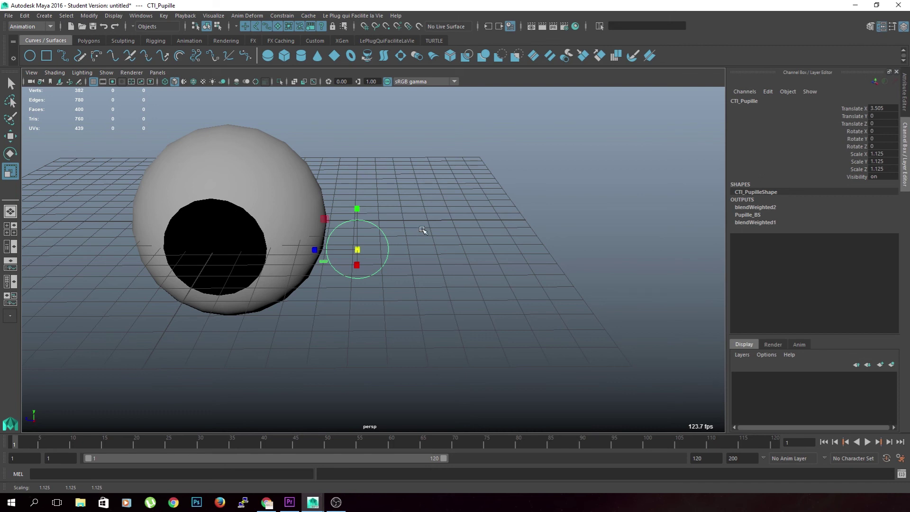
mouse_move(446, 230)
alt+mouse_down()
mouse_move(416, 223)
mouse_move(473, 262)
alt+mouse_up()
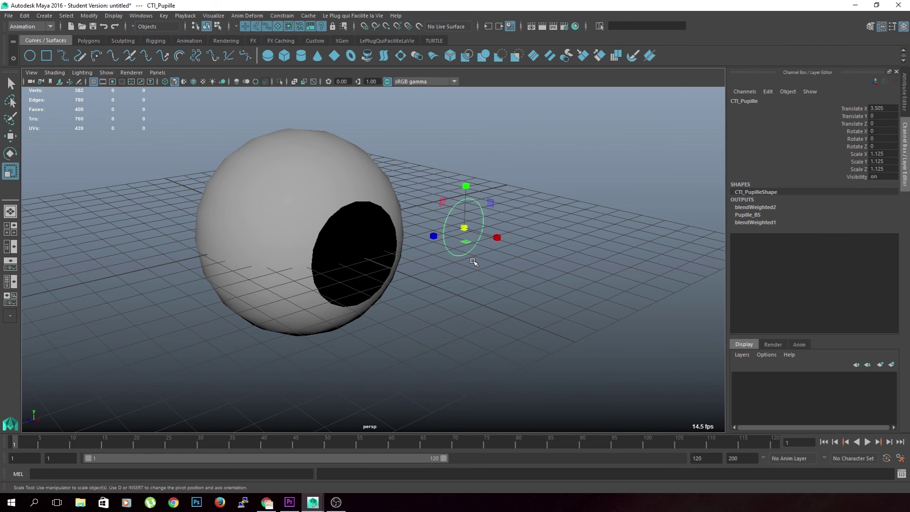
drag(466, 185, 466, 190)
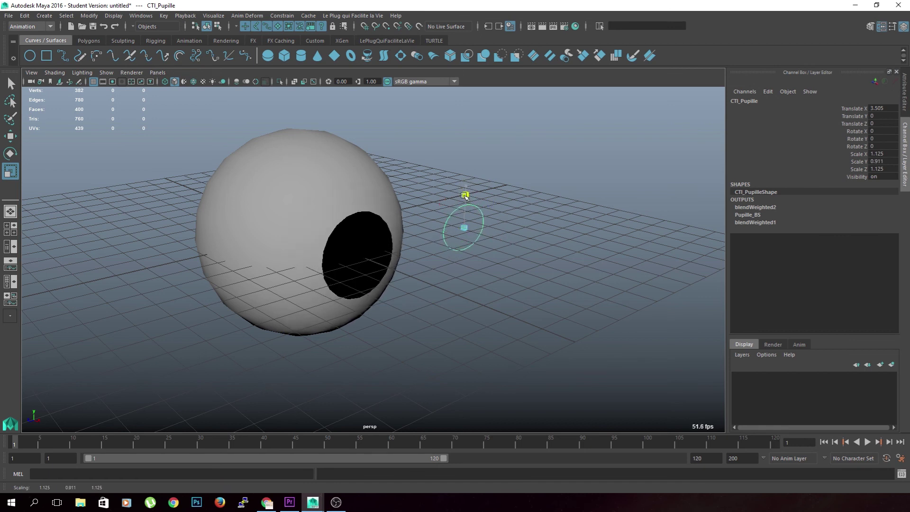
- Inspect the sphere's Pupille_BS channels, then re-test by stretching and enlarging CTI_Pupille
click(325, 184)
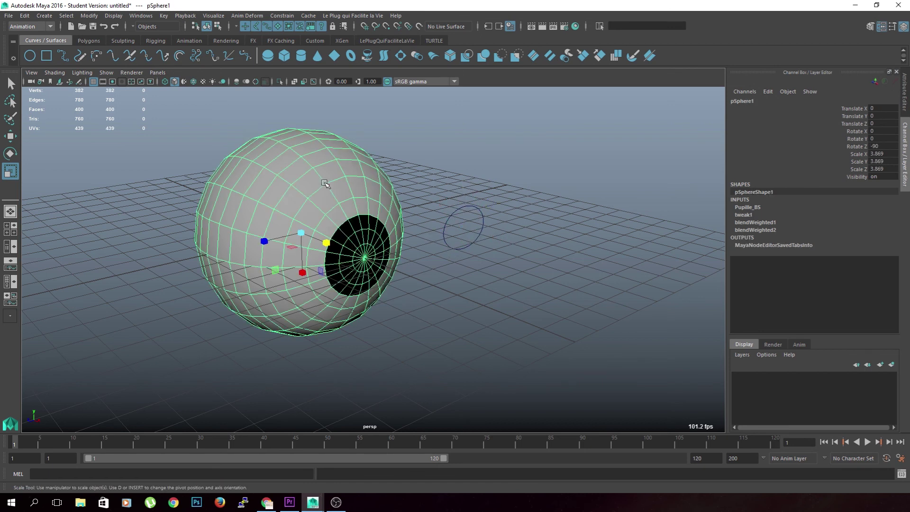
click(754, 208)
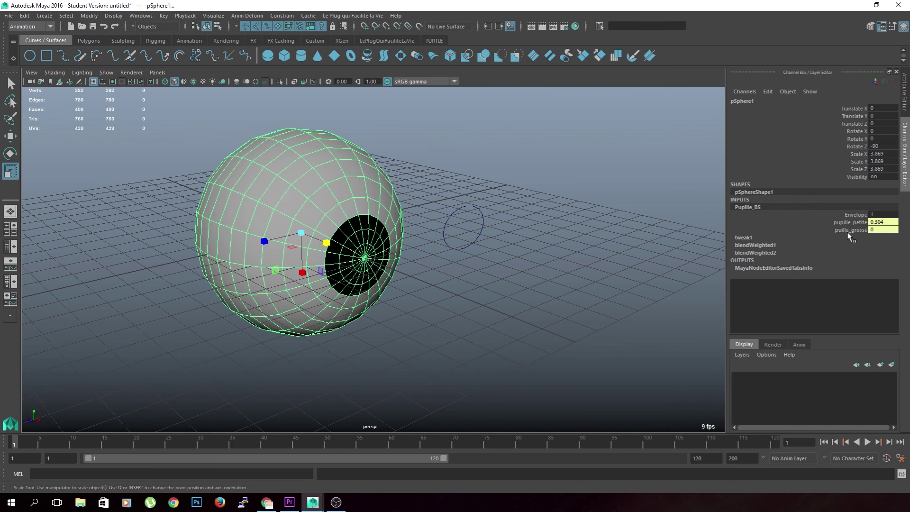
click(518, 235)
click(464, 207)
mouse_move(466, 185)
mouse_down()
mouse_move(465, 176)
mouse_move(474, 214)
mouse_up()
click(485, 181)
middle_drag(493, 248, 526, 268)
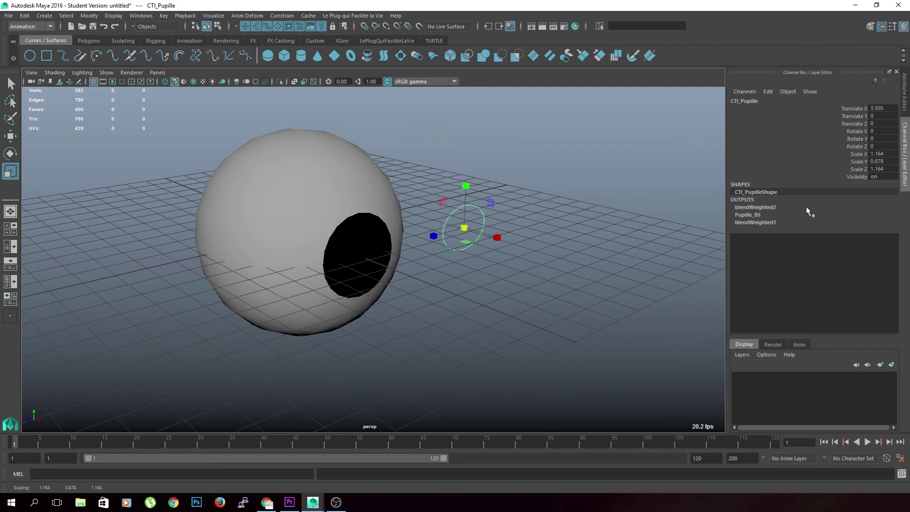
- Set CTI_Pupille's Scale X, Y and Z to 1 in the Channel Box, then select the eyeball
click(889, 169)
drag(889, 169, 886, 157)
text(1)
key(Return)
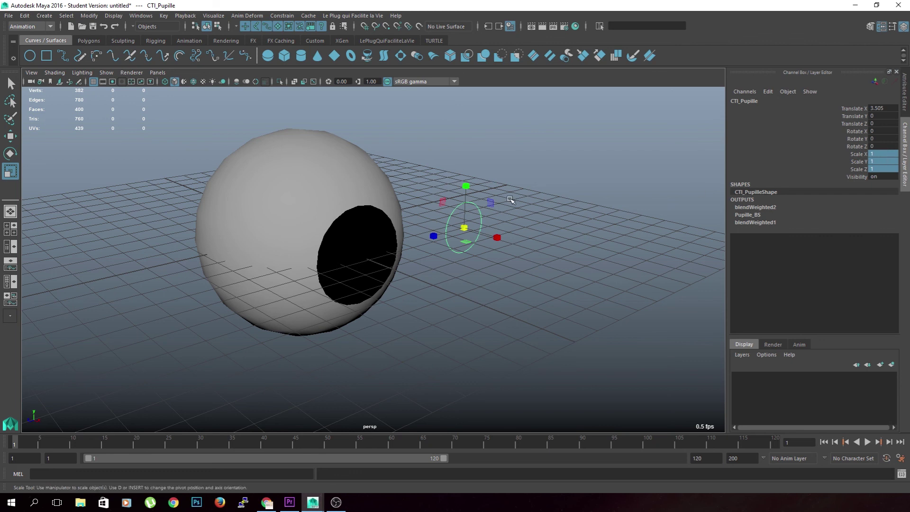
click(488, 203)
click(474, 205)
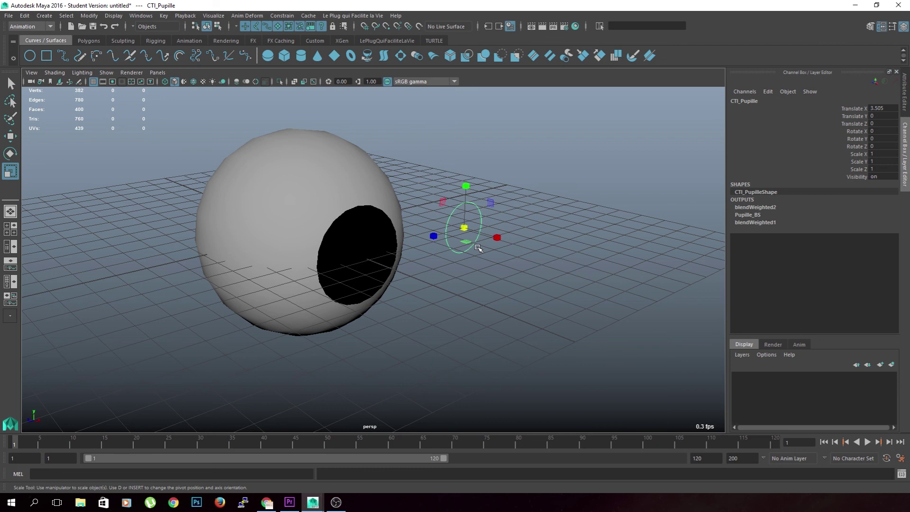
click(363, 178)
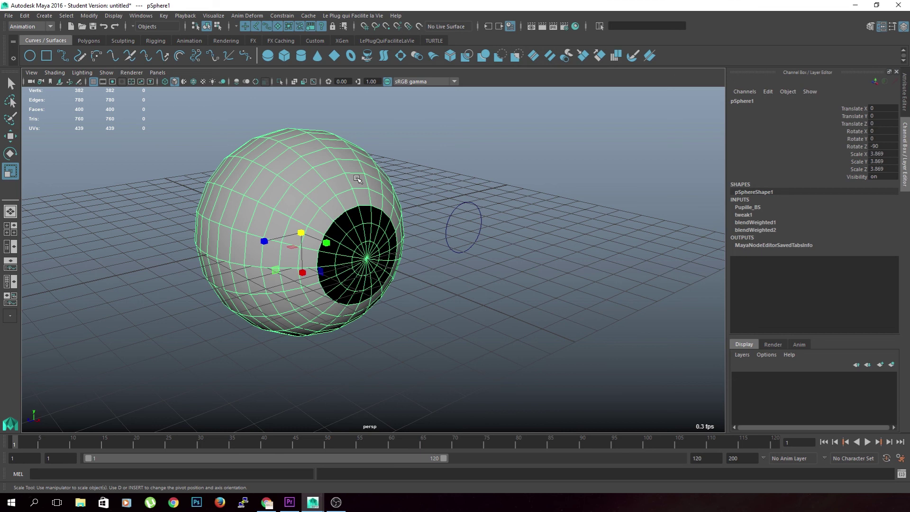
click(162, 16)
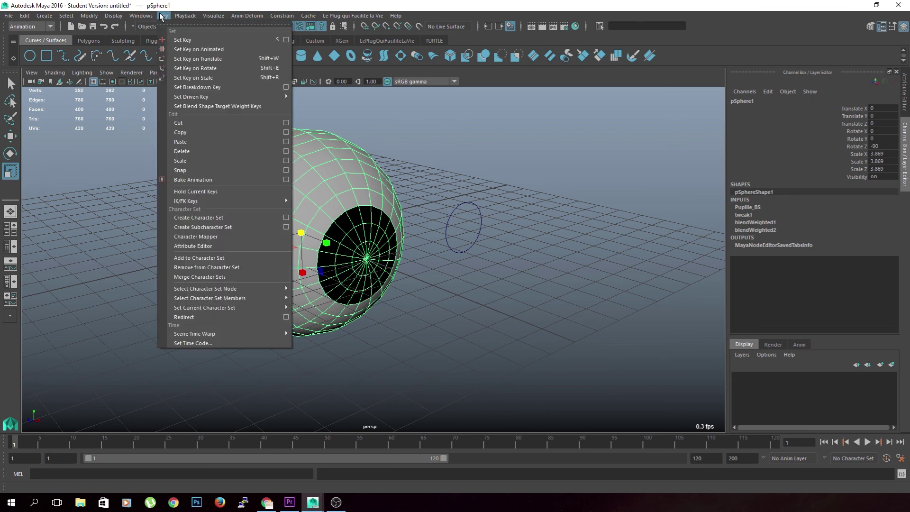
mouse_move(166, 40)
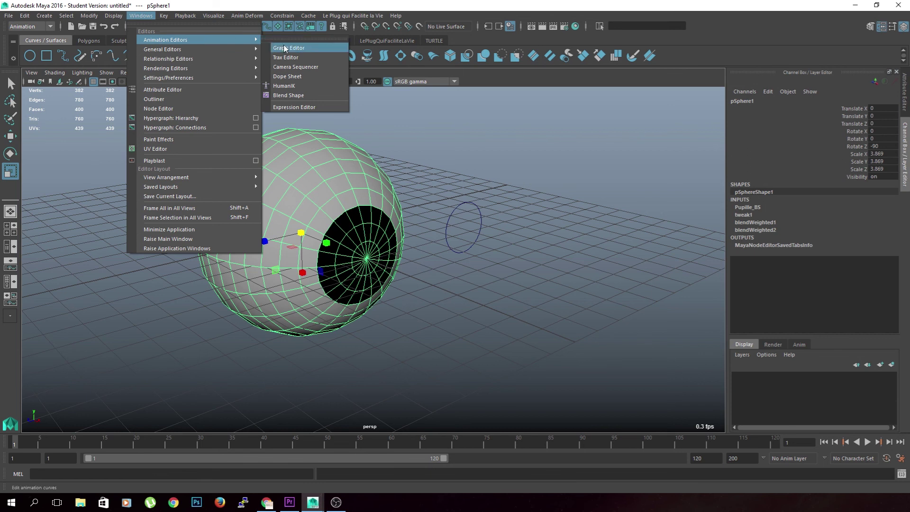
click(285, 48)
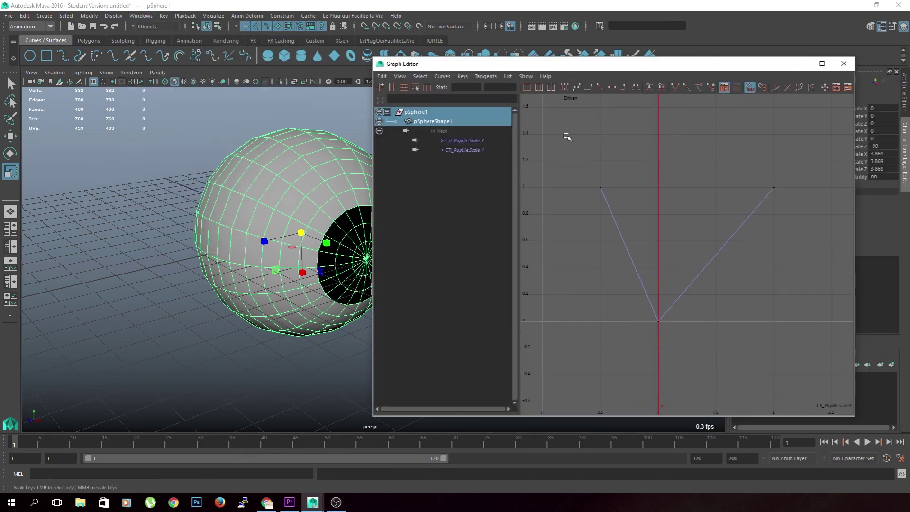
drag(610, 176, 594, 196)
mouse_move(622, 280)
middle_down()
mouse_move(621, 304)
mouse_move(645, 252)
middle_up()
key(ctrl+z)
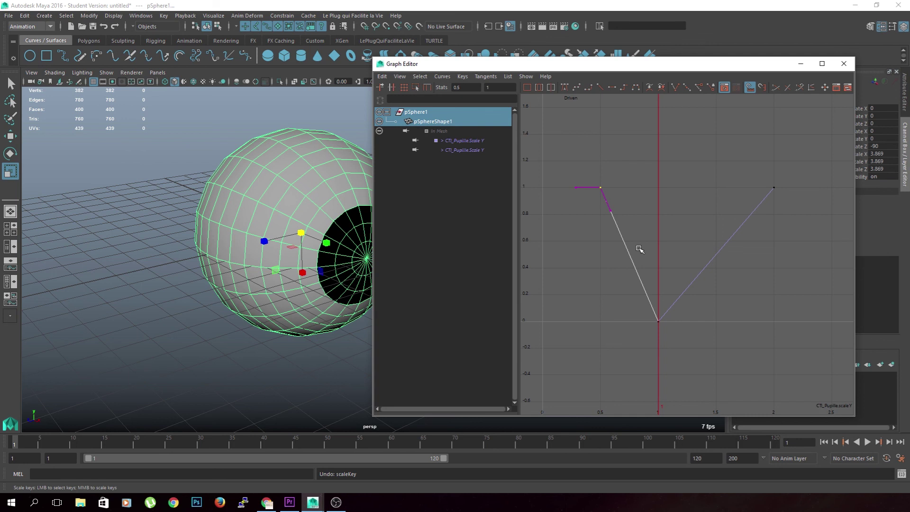
click(844, 63)
click(559, 216)
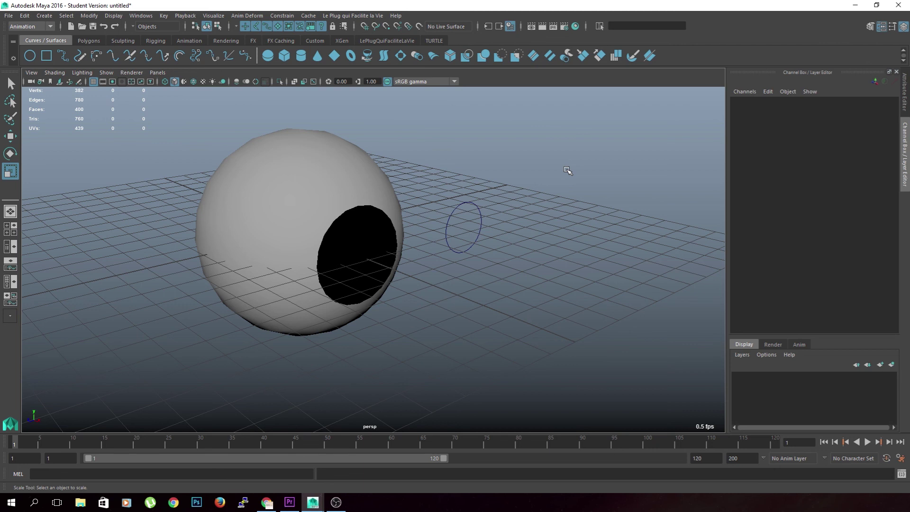
- Review the eyeball's driven-key Scale Y curves in the Graph Editor, selecting all keys
click(285, 138)
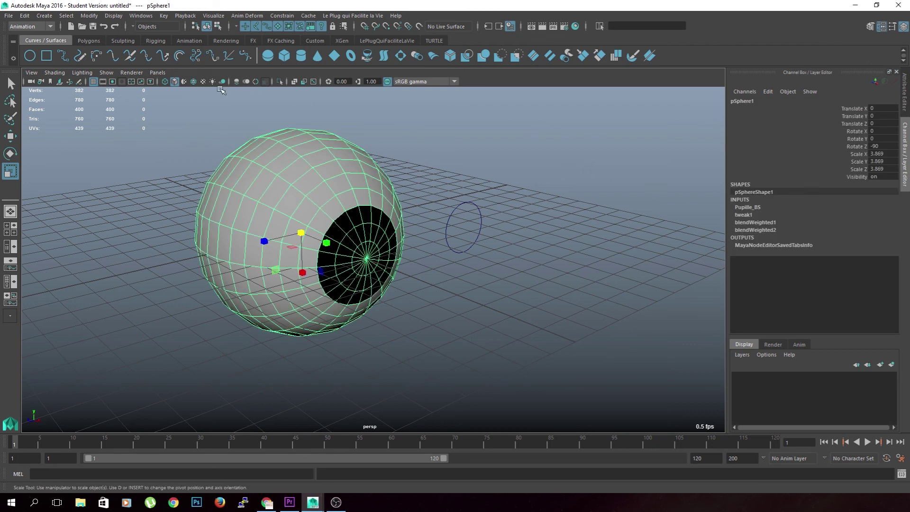
click(141, 16)
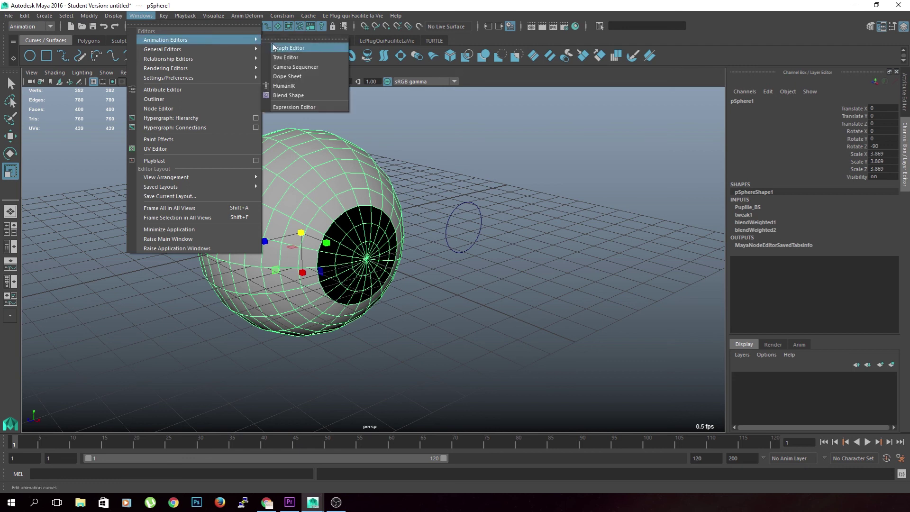
click(325, 140)
click(493, 150)
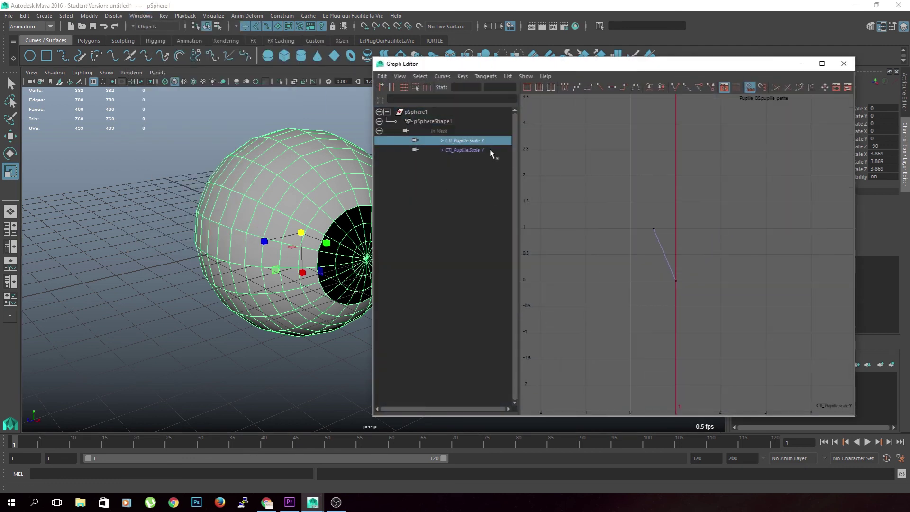
scroll(687, 253, down, 5)
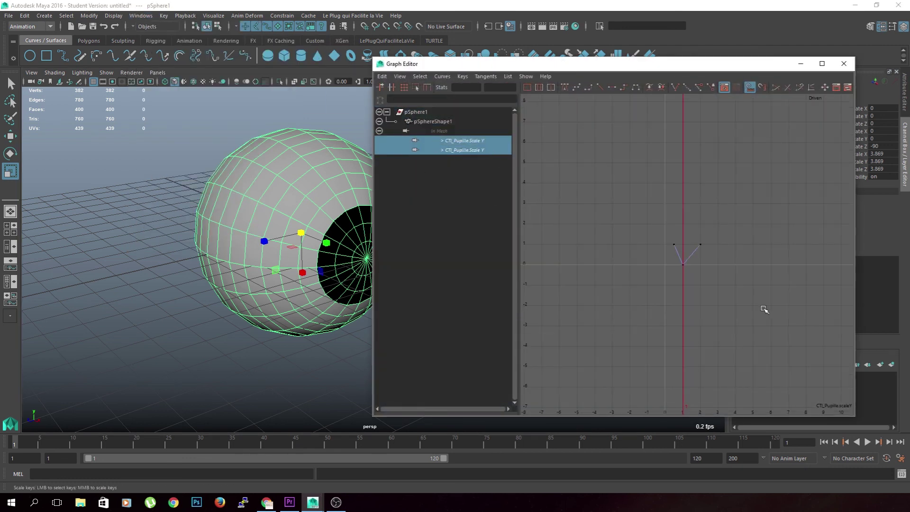
drag(726, 222, 535, 314)
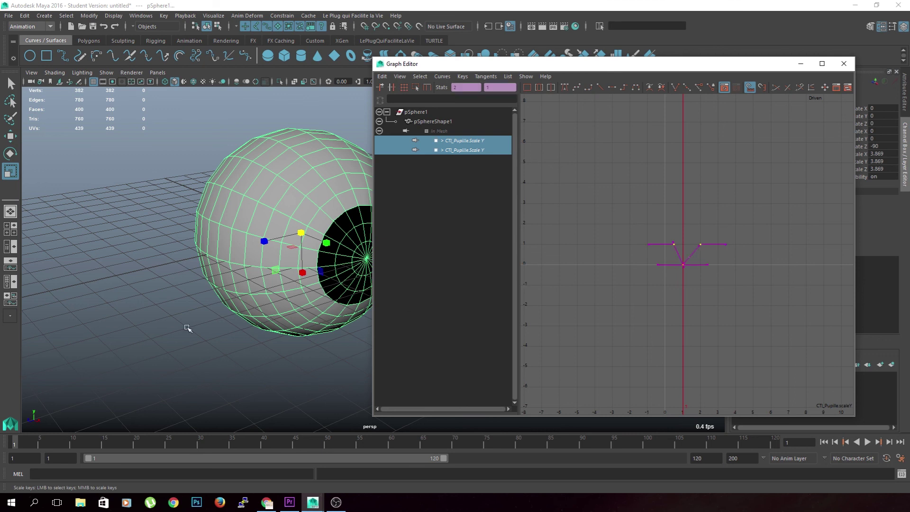
click(844, 64)
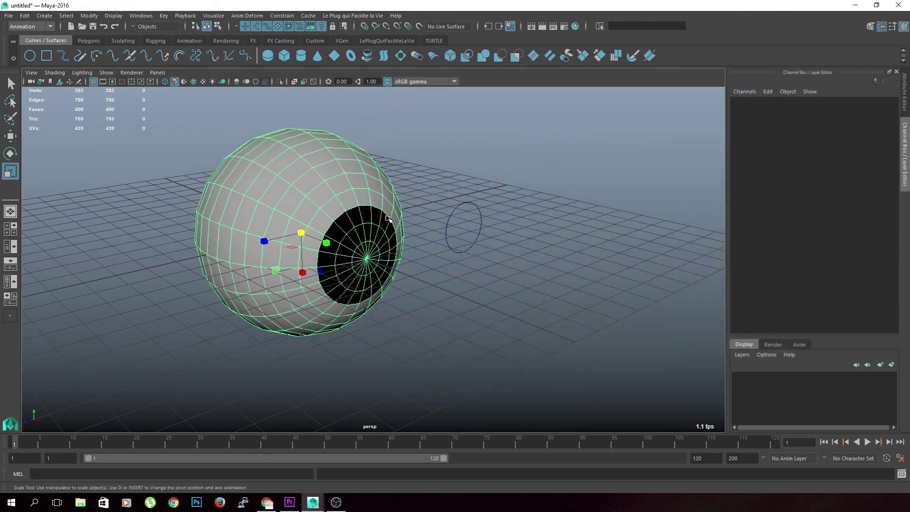
- Break the connections on the Pupille_BS pupille_petite and pupille_grosse channels
click(759, 208)
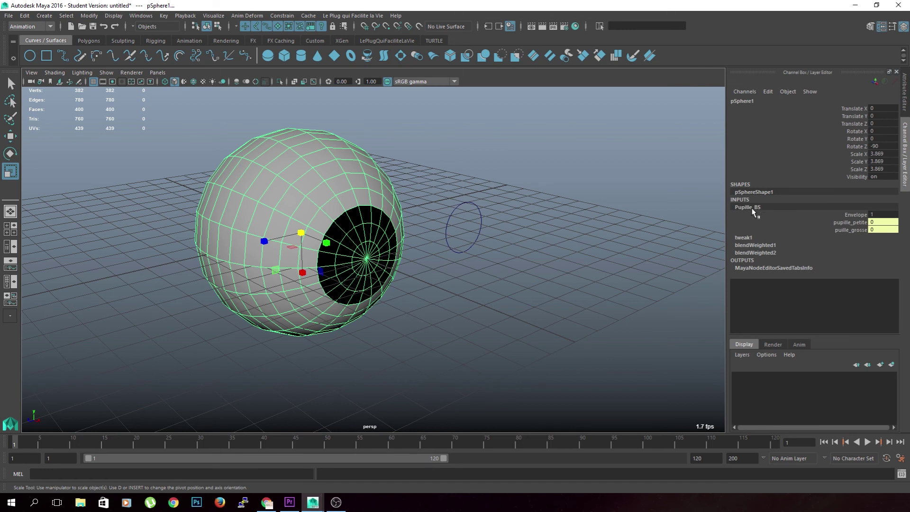
drag(847, 223, 849, 231)
right_click(851, 231)
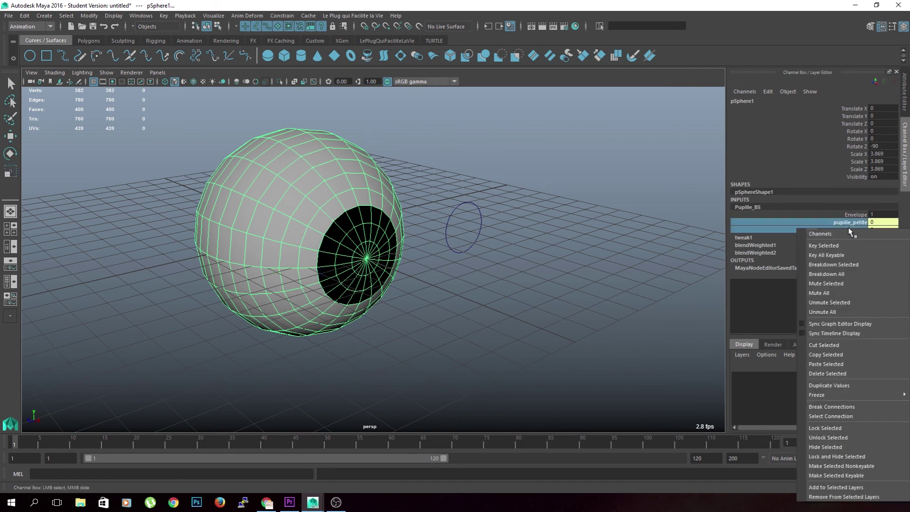
click(828, 405)
key(r)
click(582, 268)
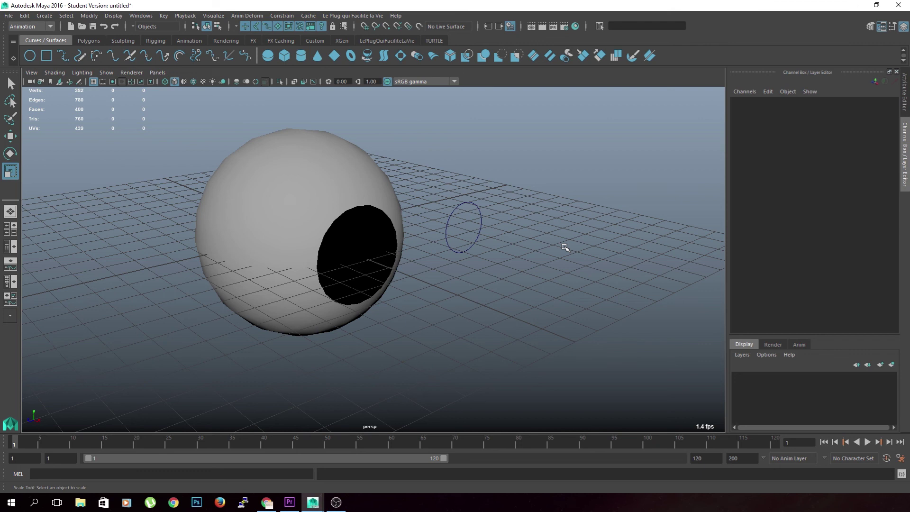
scroll(565, 247, down, 3)
alt+drag(571, 277, 534, 284)
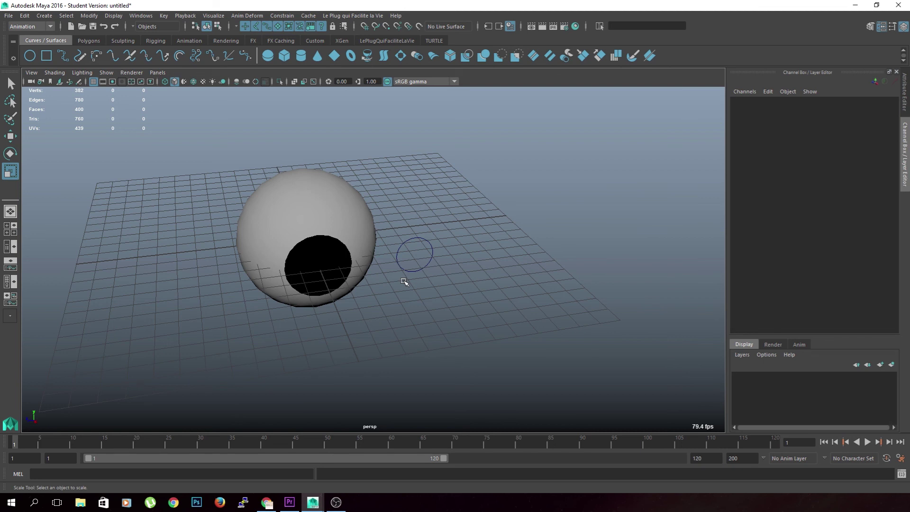